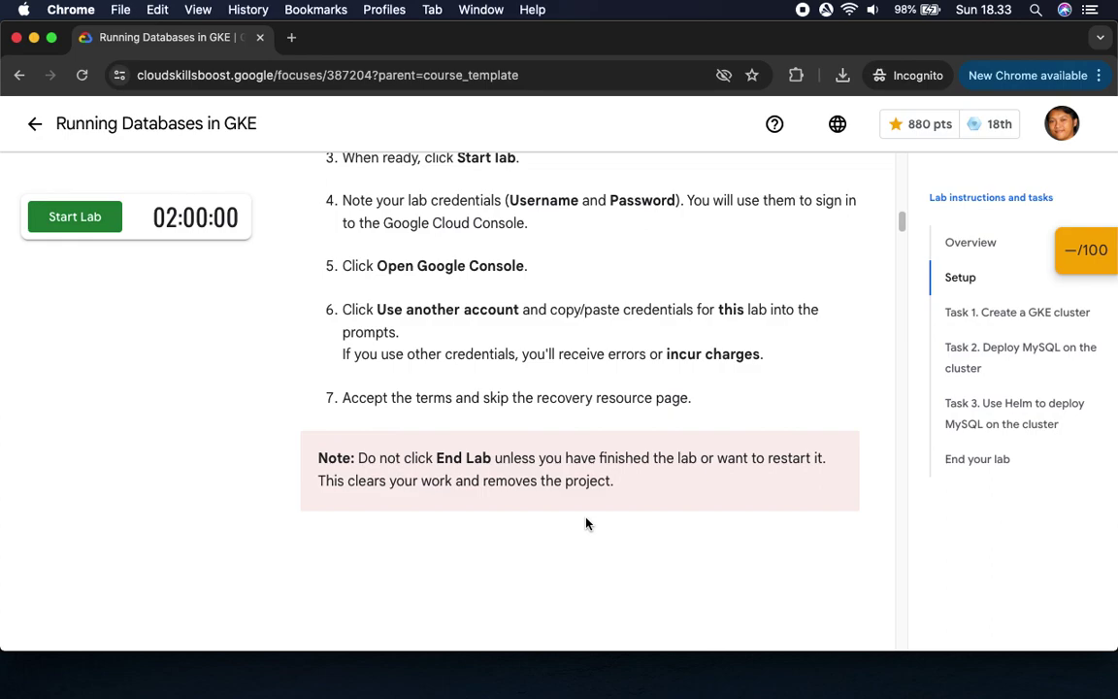
# Step: Review the lab's Task 1 instructions and checkpoints, and start the Running Databases in GKE lab
pyautogui.scroll(-5, 591, 506)
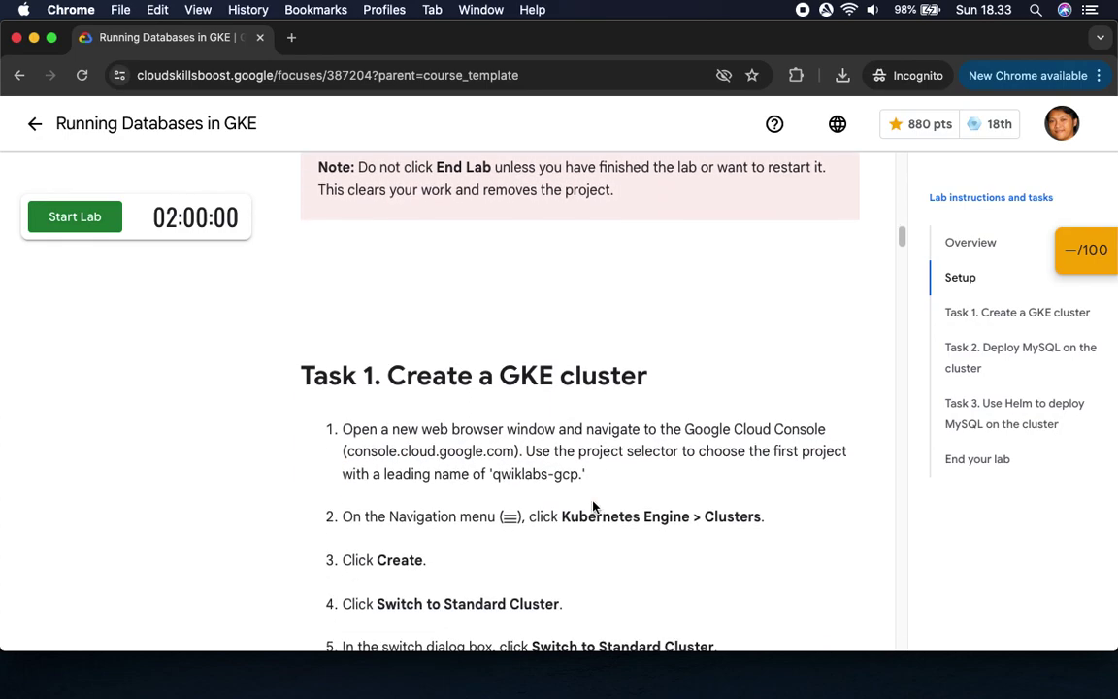
pyautogui.scroll(-2, 598, 496)
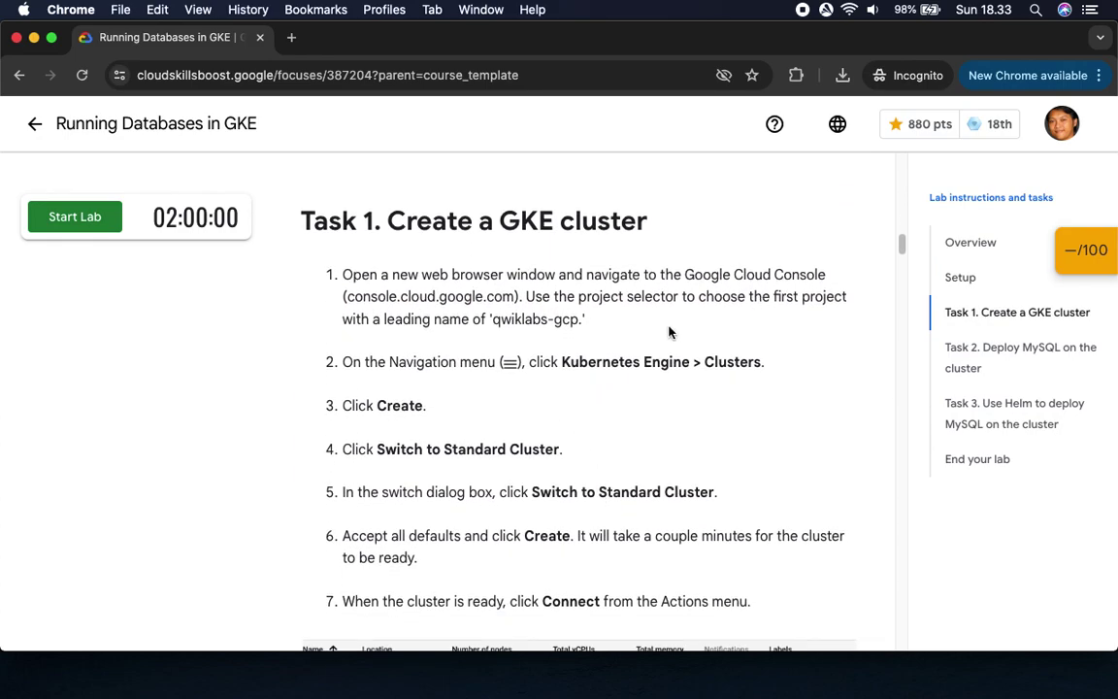
pyautogui.click(1064, 263)
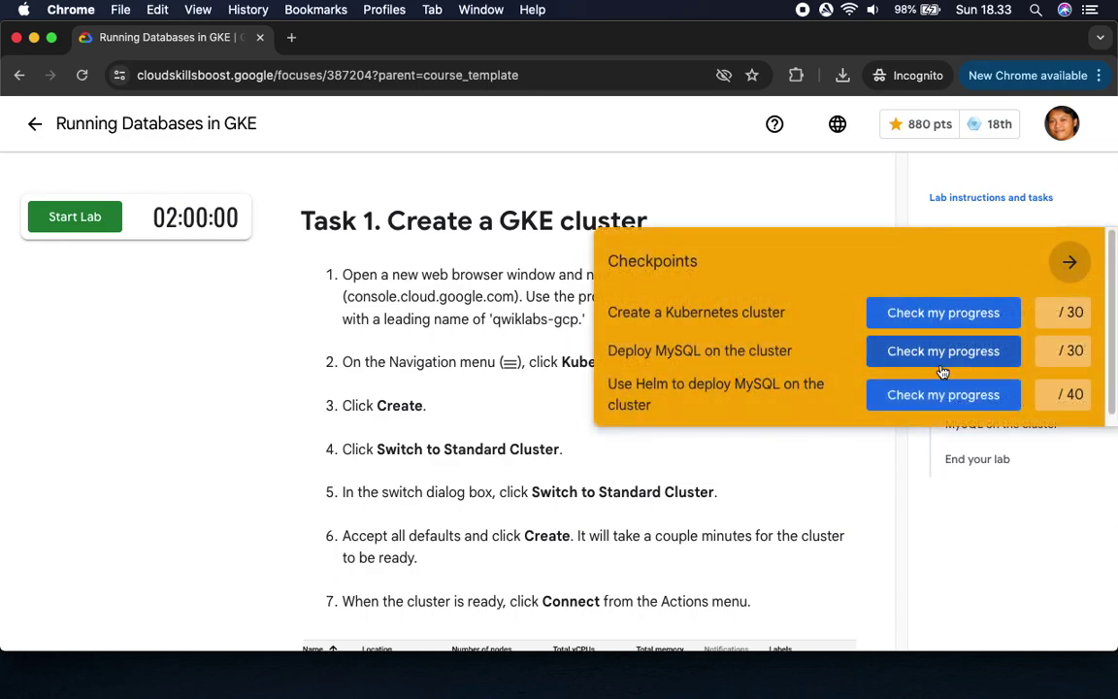
pyautogui.click(1070, 262)
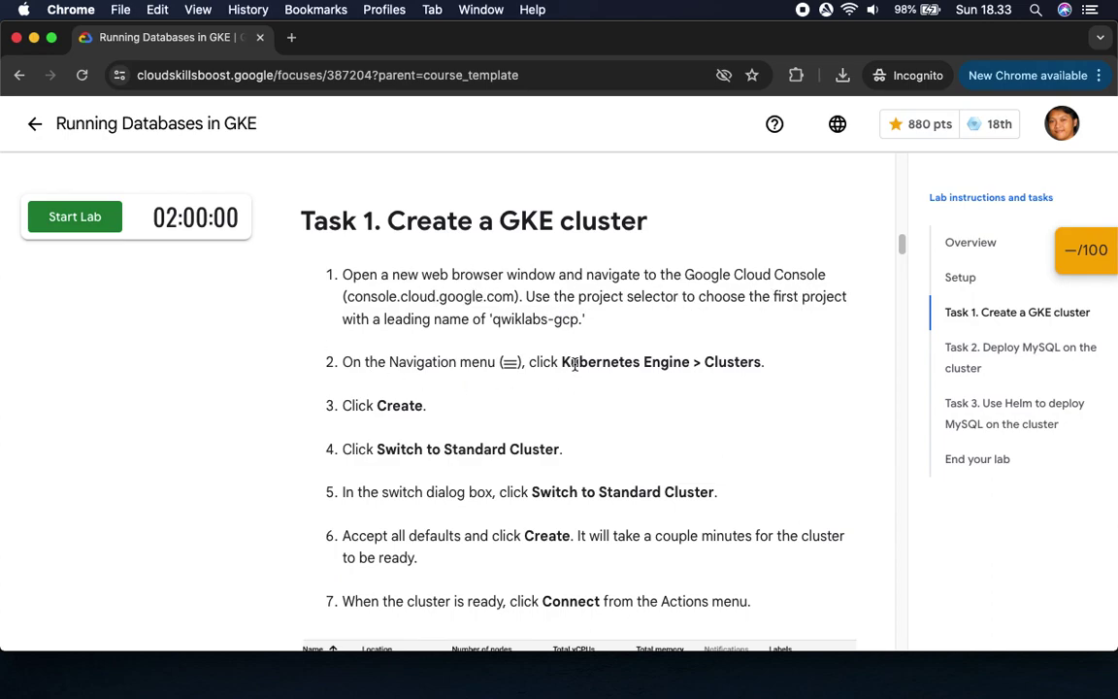
pyautogui.moveTo(586, 362); pyautogui.dragTo(765, 363)
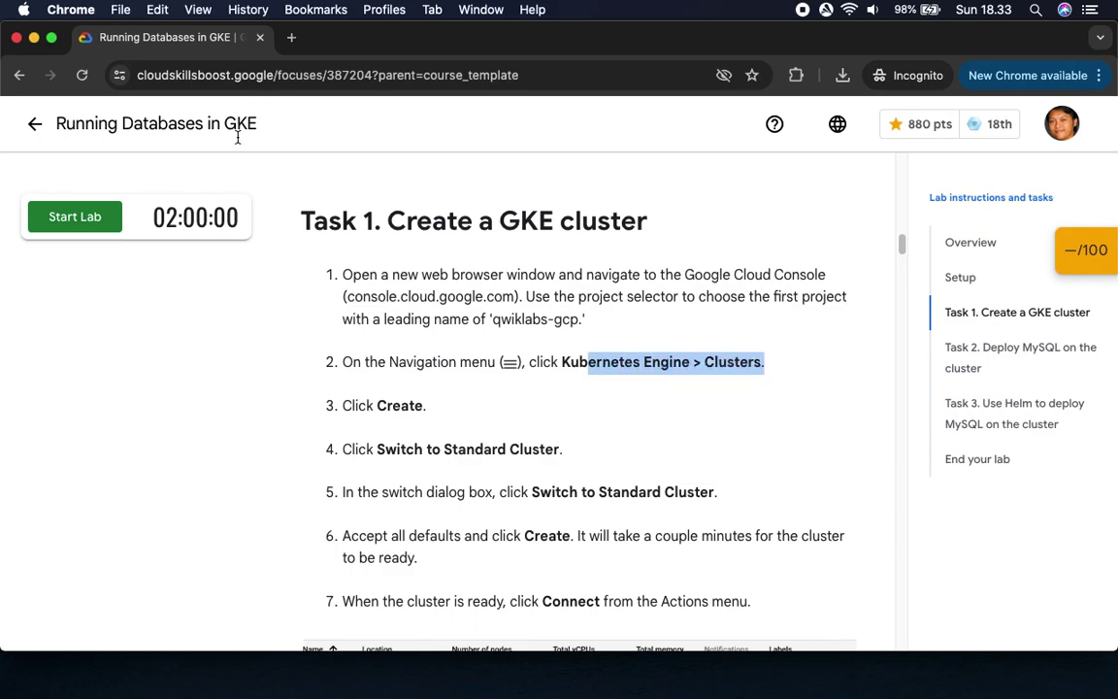
pyautogui.click(69, 219)
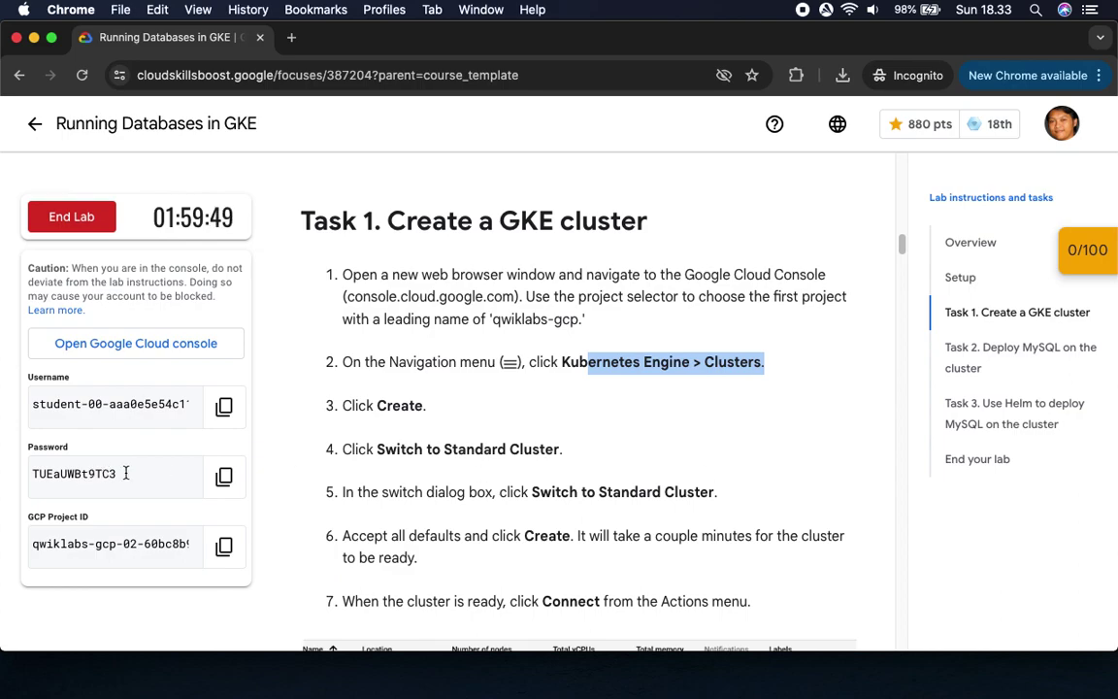
# Step: Open the Google Cloud console from the lab and sign in with the student account's temporary password
pyautogui.click(224, 476)
pyautogui.click(188, 343)
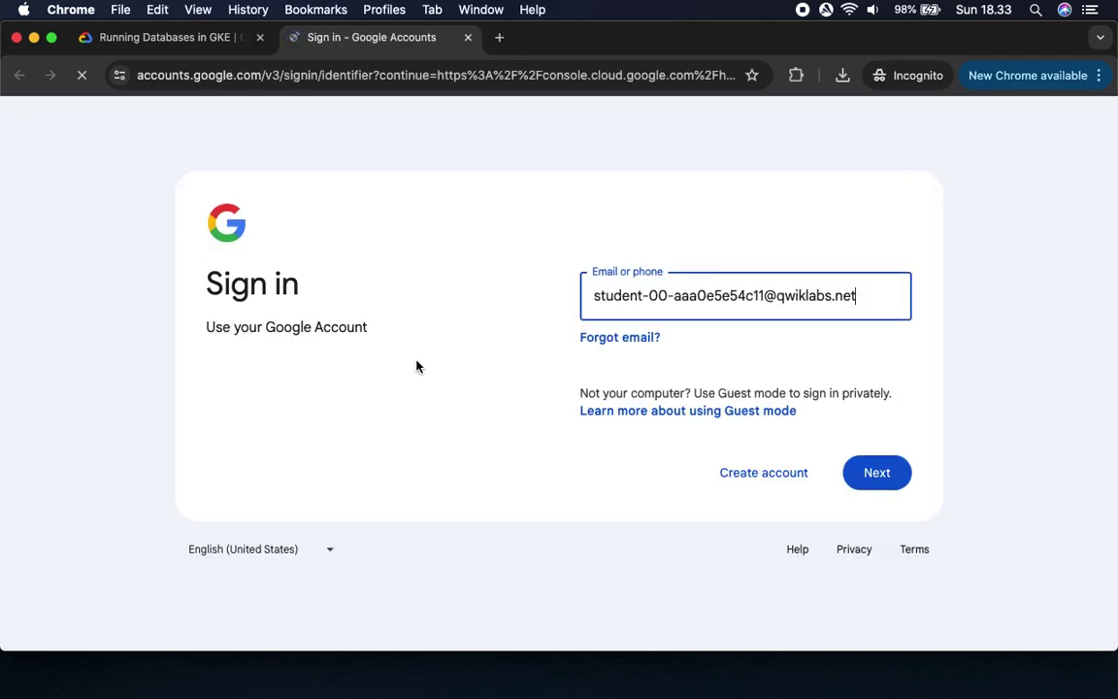
pyautogui.click(877, 473)
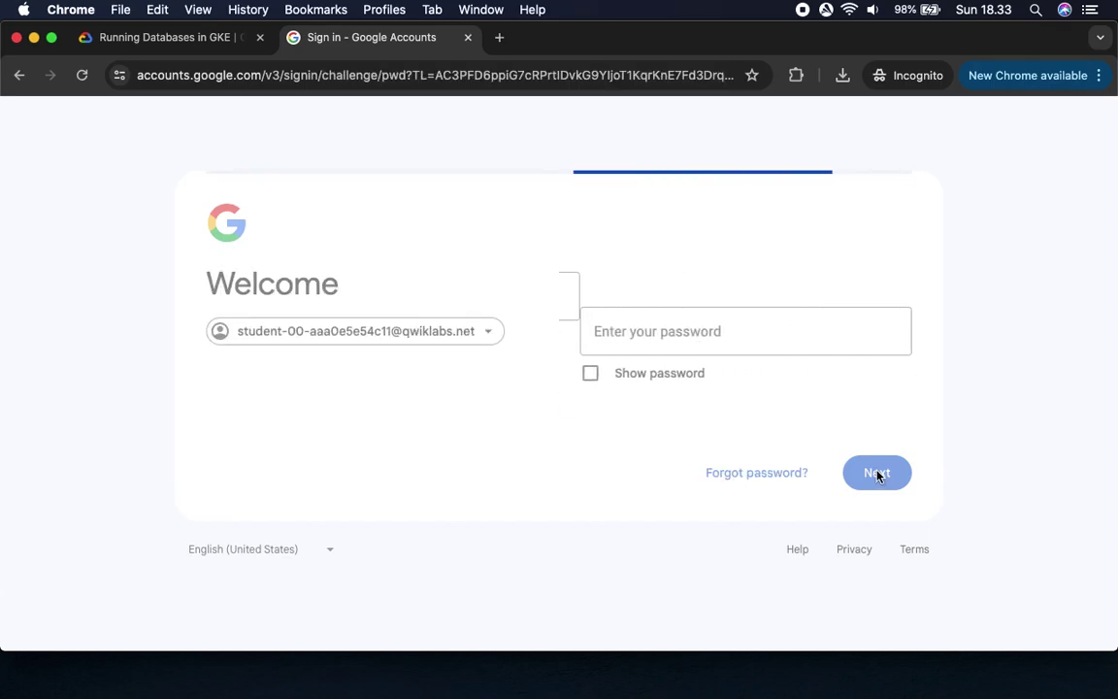
pyautogui.press('super+v')
pyautogui.click(874, 473)
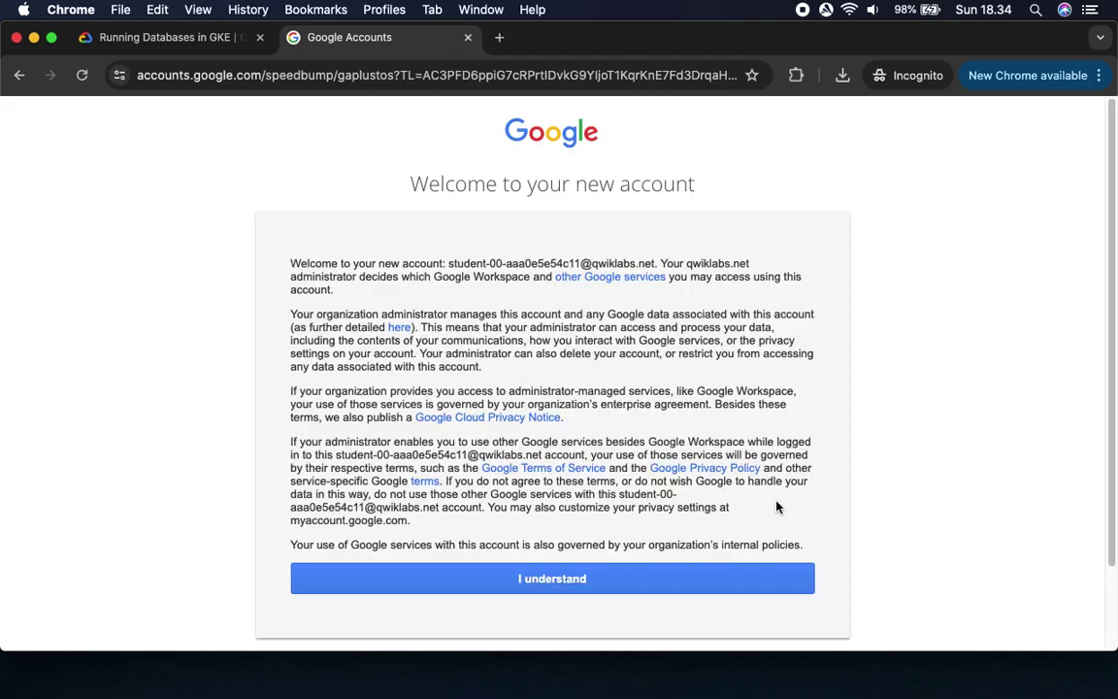
# Step: Acknowledge the new account notice and agree to the Google Cloud welcome terms
pyautogui.click(622, 571)
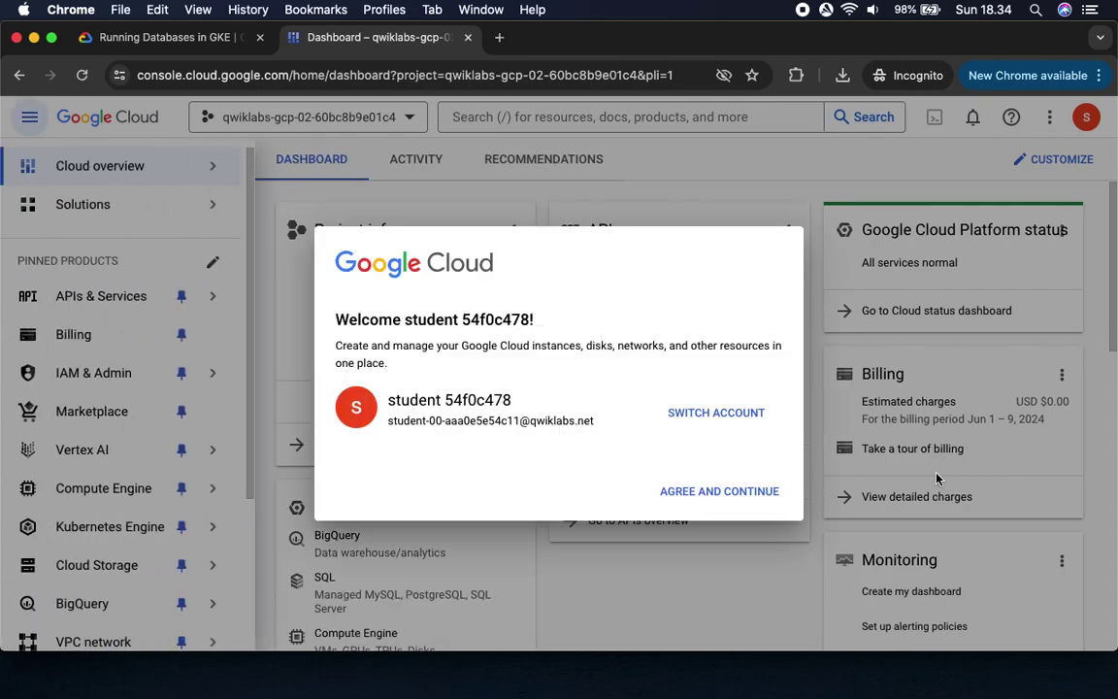
pyautogui.click(335, 448)
pyautogui.click(746, 625)
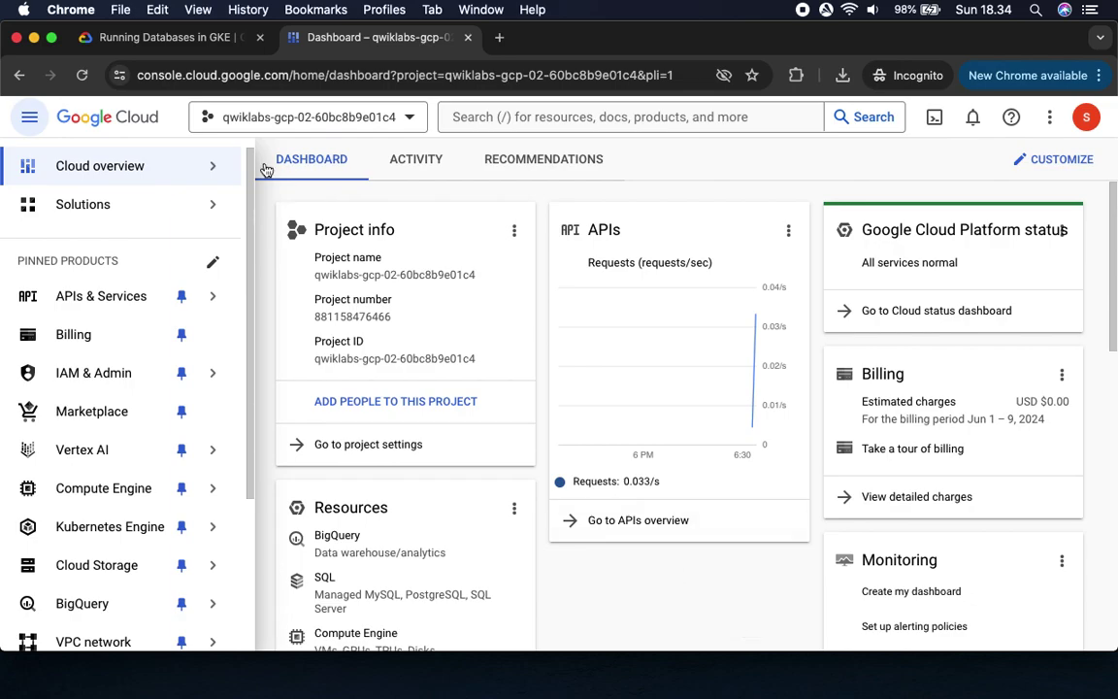
# Step: Open the Kubernetes Engine Clusters page in the console and dismiss its tutorial
pyautogui.click(151, 37)
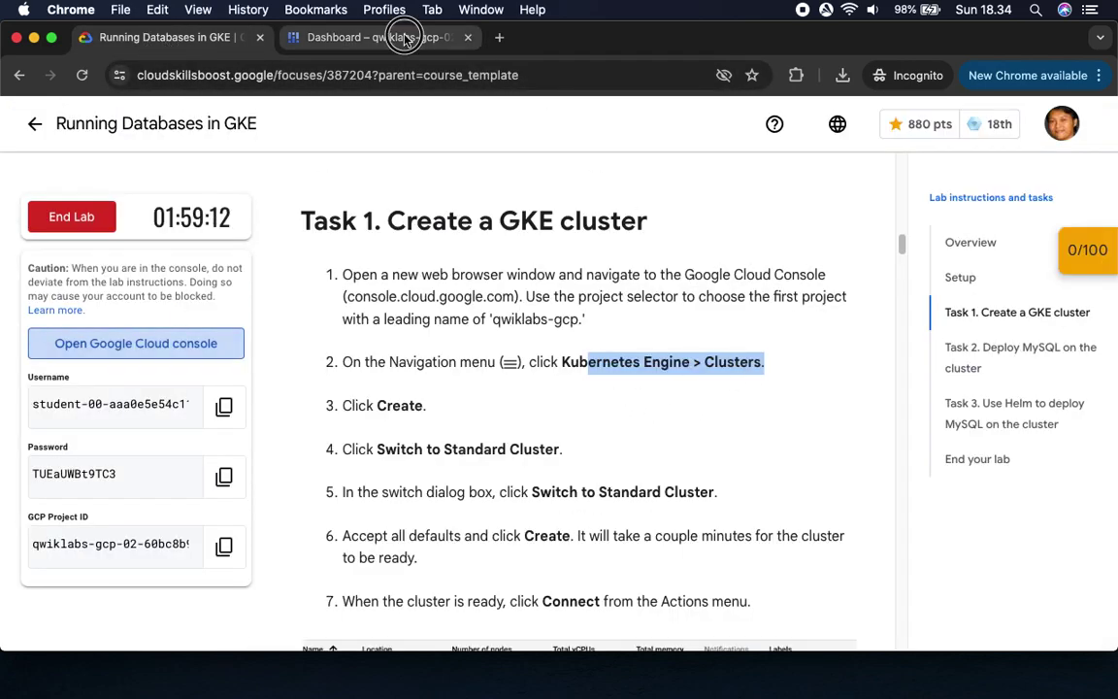
pyautogui.hotkey('ctrl', 'Tab')
pyautogui.moveTo(124, 531)
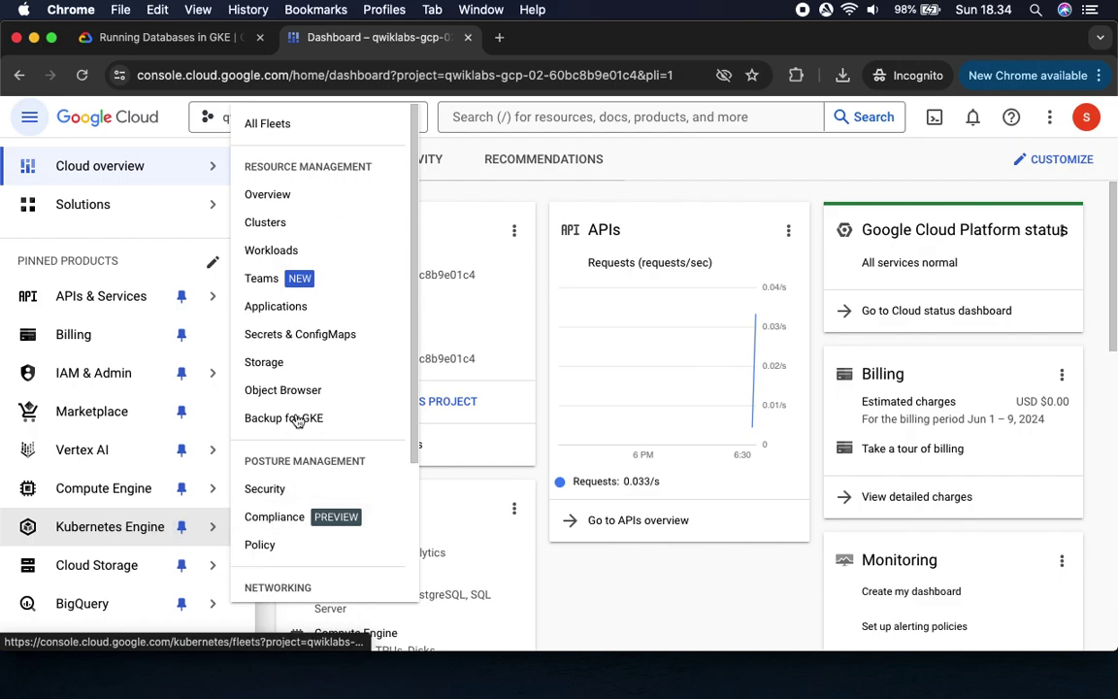
pyautogui.click(277, 227)
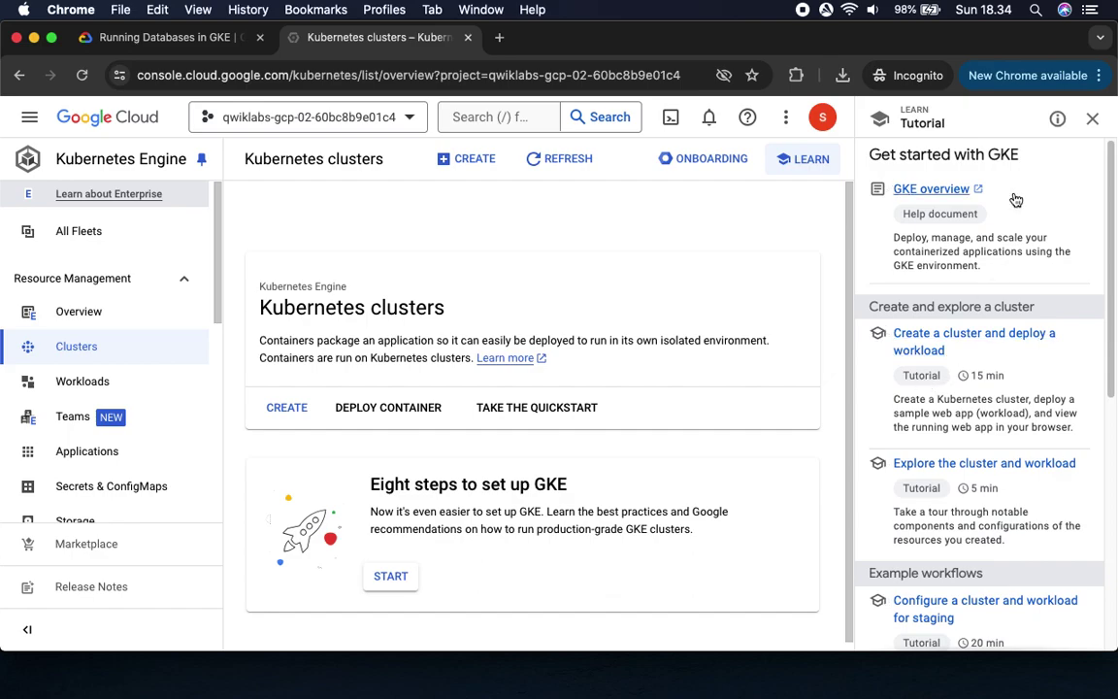
pyautogui.click(1091, 118)
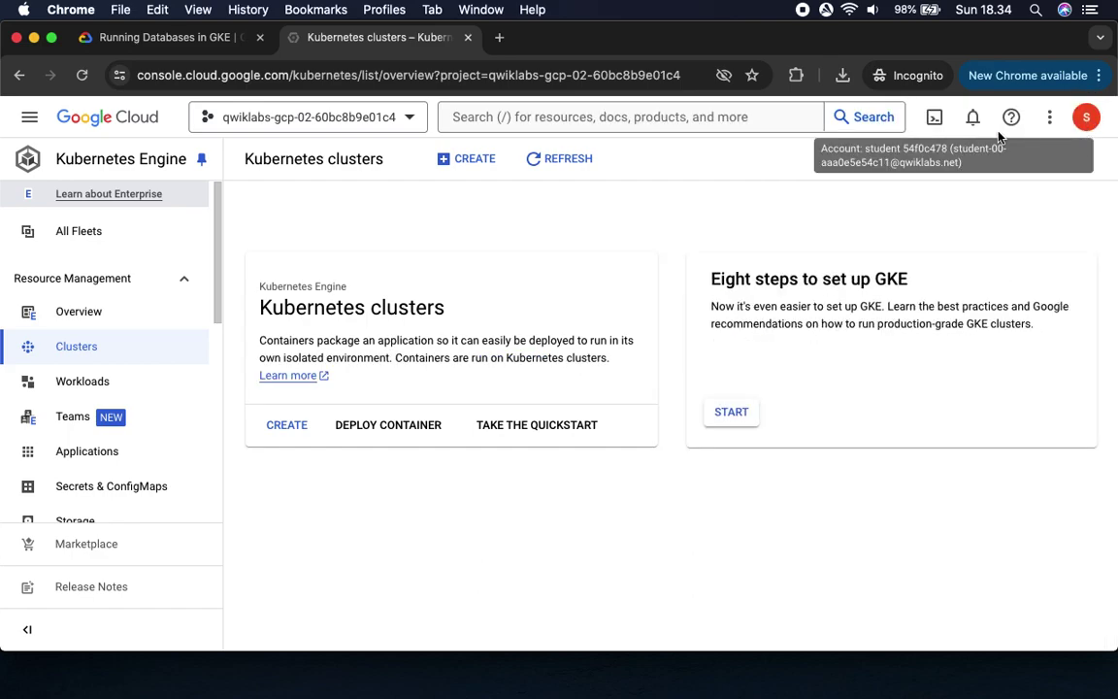
# Step: Start creating a Kubernetes cluster as the lab instructs and switch it from Autopilot to Standard
pyautogui.click(113, 36)
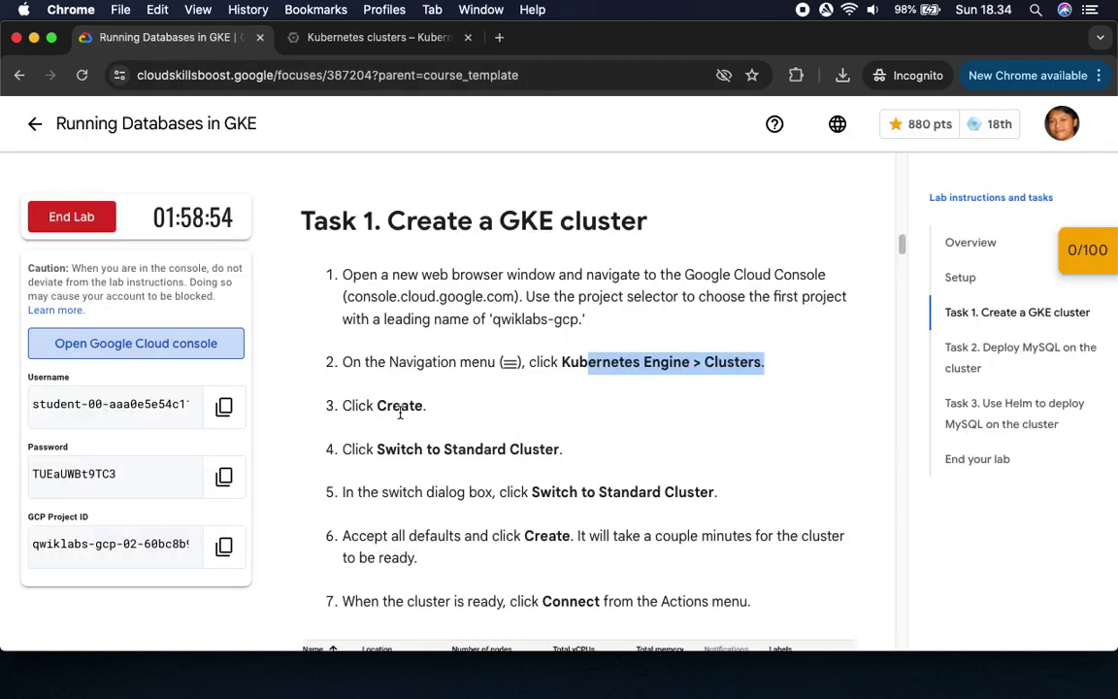
pyautogui.moveTo(377, 406); pyautogui.dragTo(464, 404)
pyautogui.scroll(-5, 540, 477)
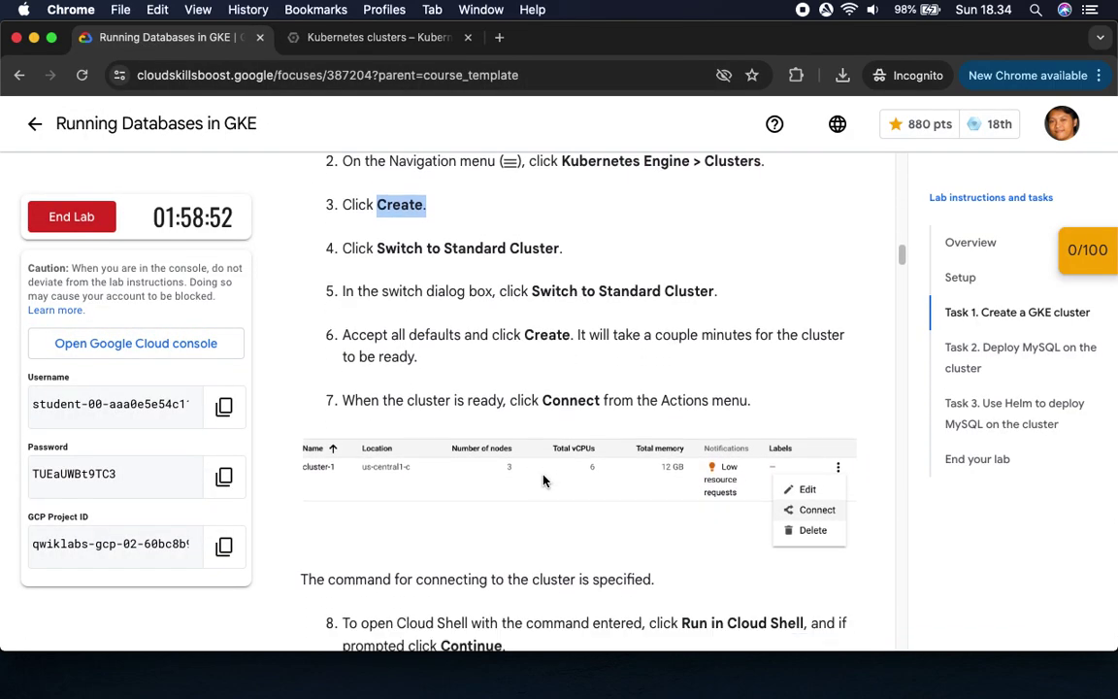
pyautogui.click(377, 37)
pyautogui.click(472, 160)
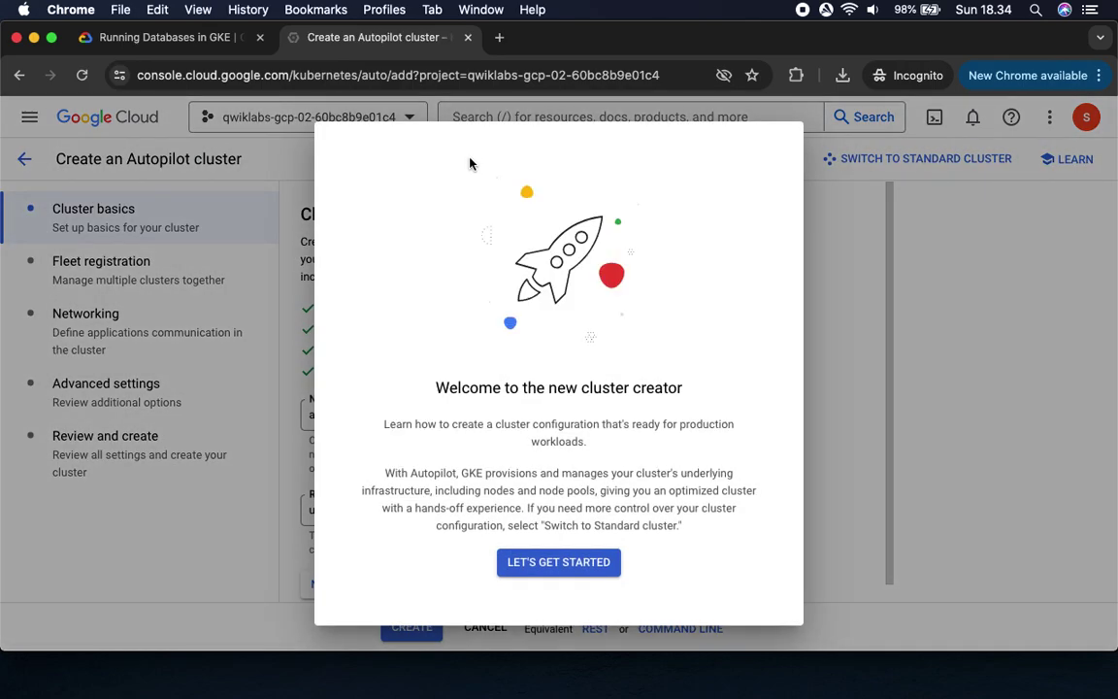
pyautogui.click(580, 572)
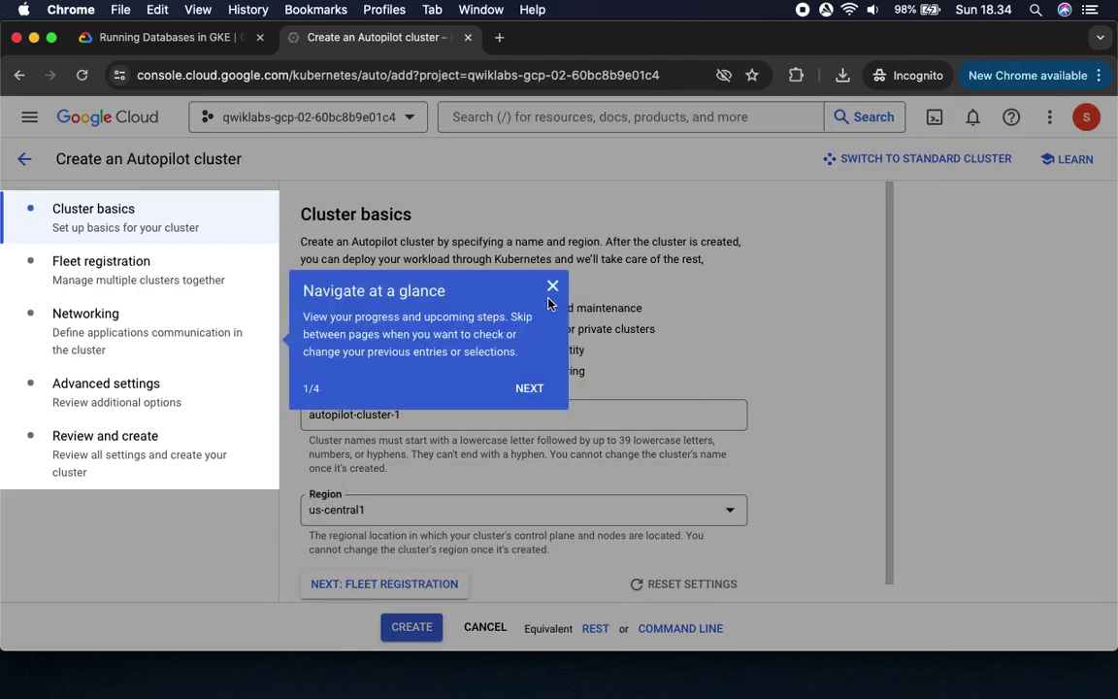
pyautogui.click(552, 286)
pyautogui.click(927, 161)
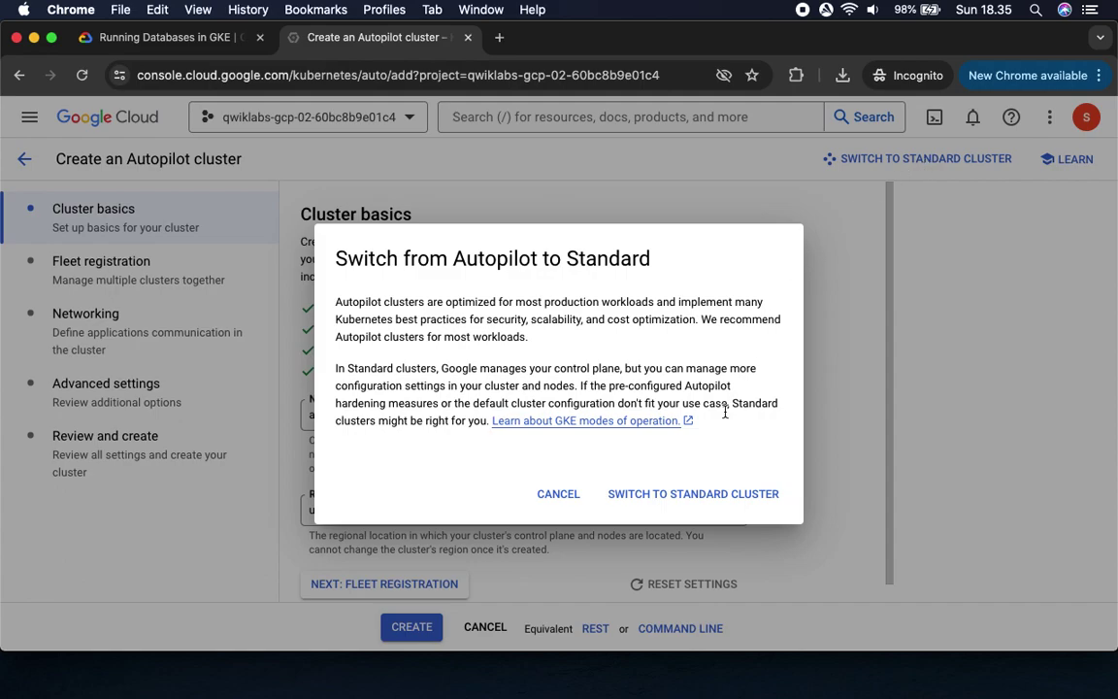
pyautogui.click(701, 497)
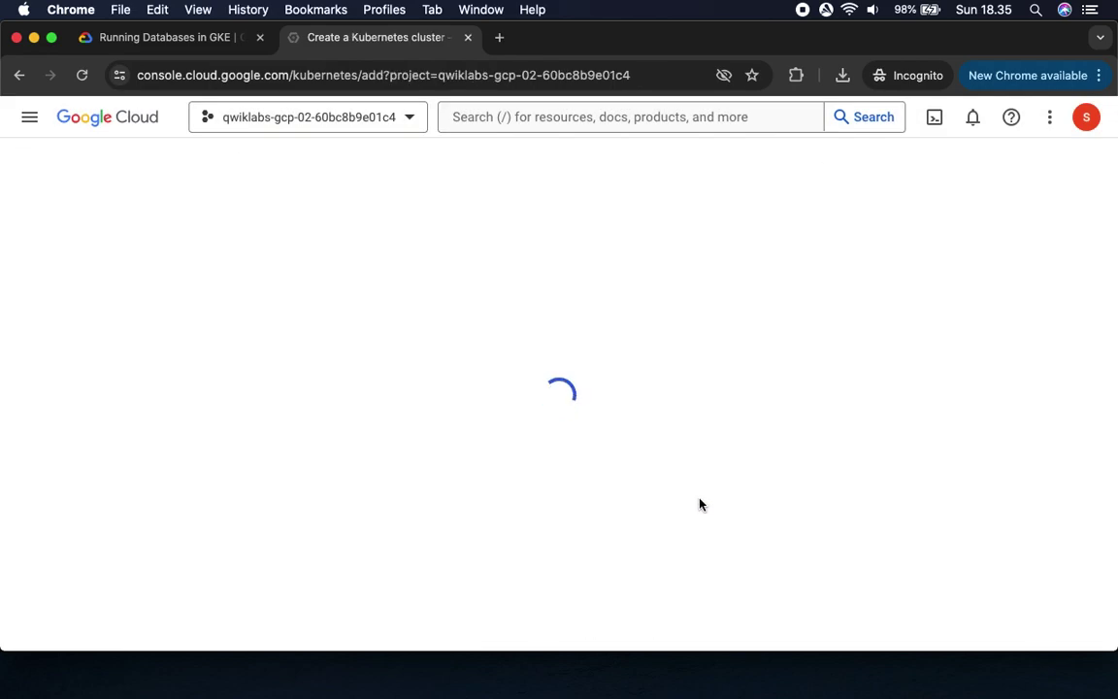
# Step: Check the lab instructions and create the Standard cluster cluster-1 with all default settings
pyautogui.click(194, 38)
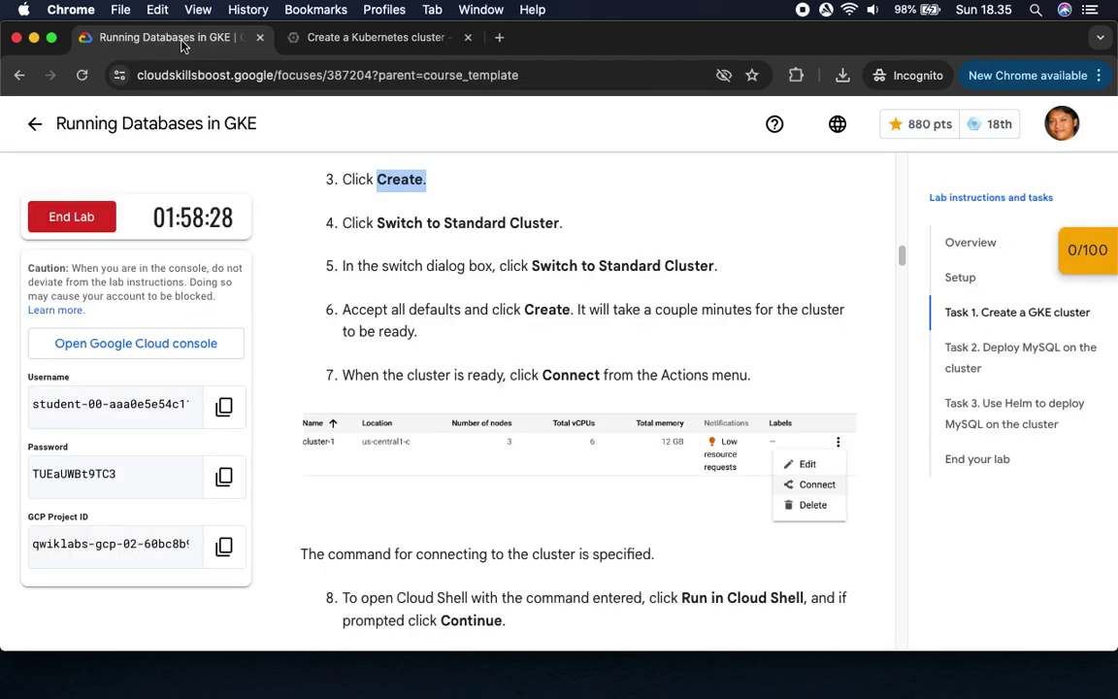
pyautogui.moveTo(532, 265); pyautogui.dragTo(753, 264)
pyautogui.scroll(-2, 662, 307)
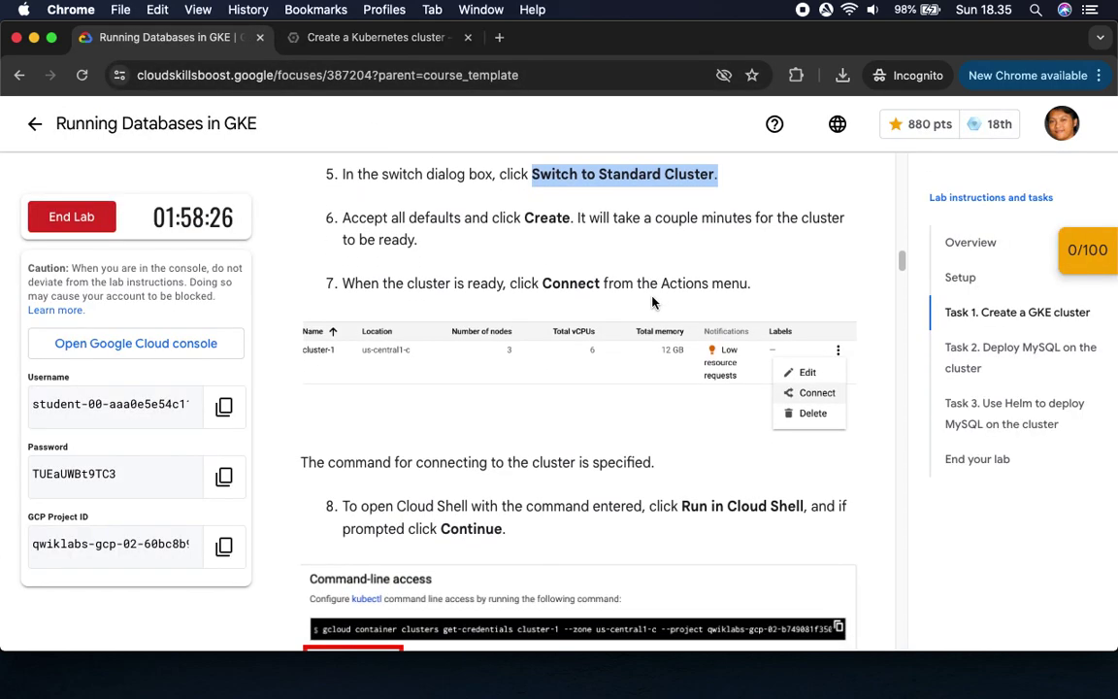
pyautogui.moveTo(525, 217); pyautogui.dragTo(570, 217)
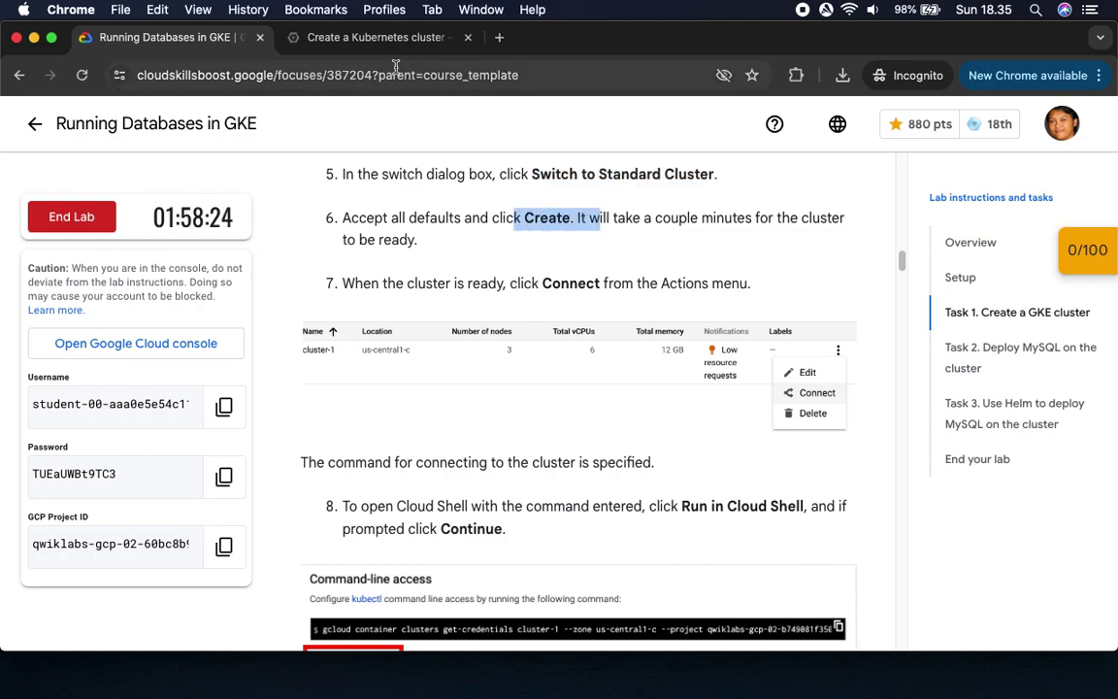
pyautogui.click(379, 37)
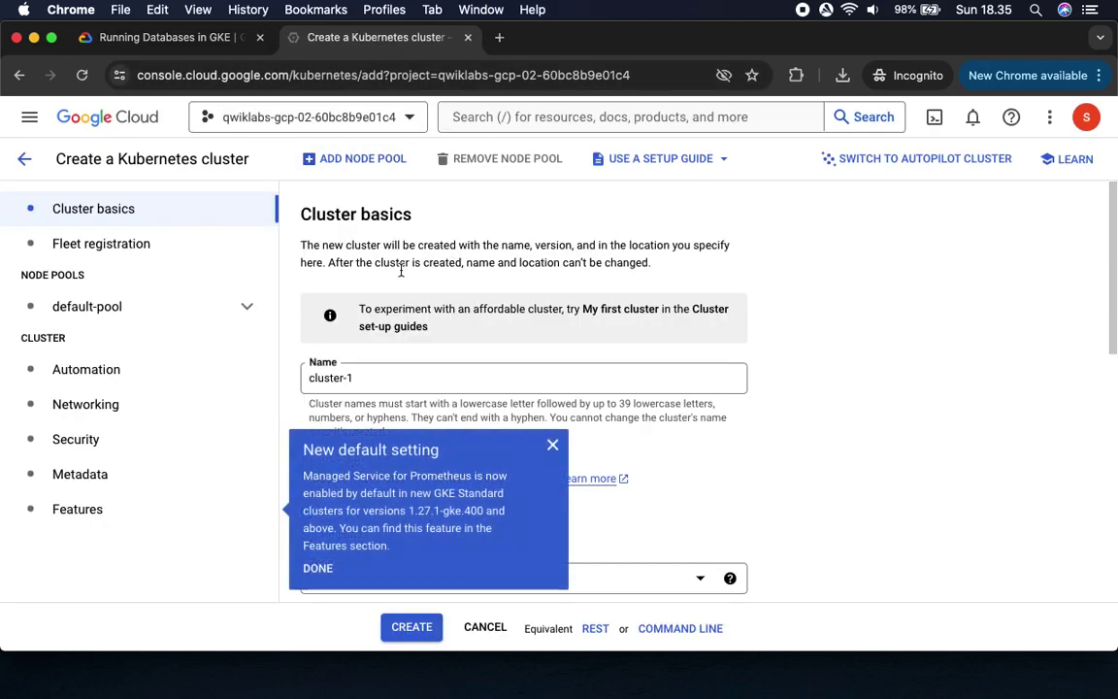
pyautogui.click(553, 445)
pyautogui.scroll(-5, 791, 442)
pyautogui.scroll(-8, 798, 443)
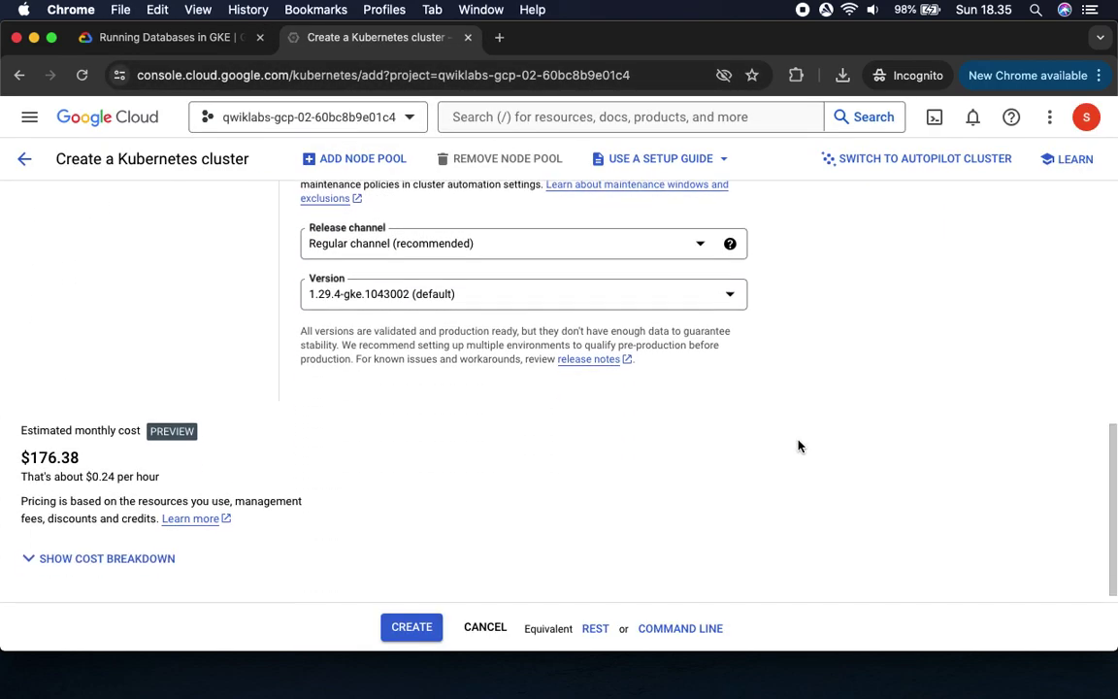
pyautogui.click(424, 631)
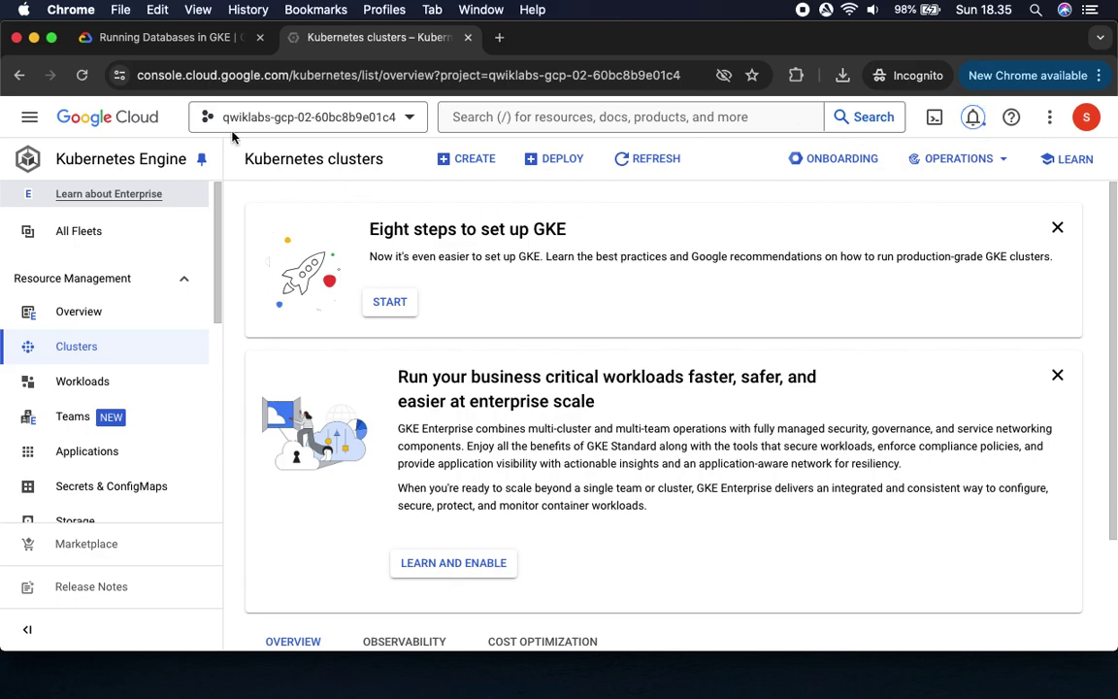
# Step: Read the lab's instruction for connecting to the cluster and look for the new cluster in the cluster list
pyautogui.click(158, 43)
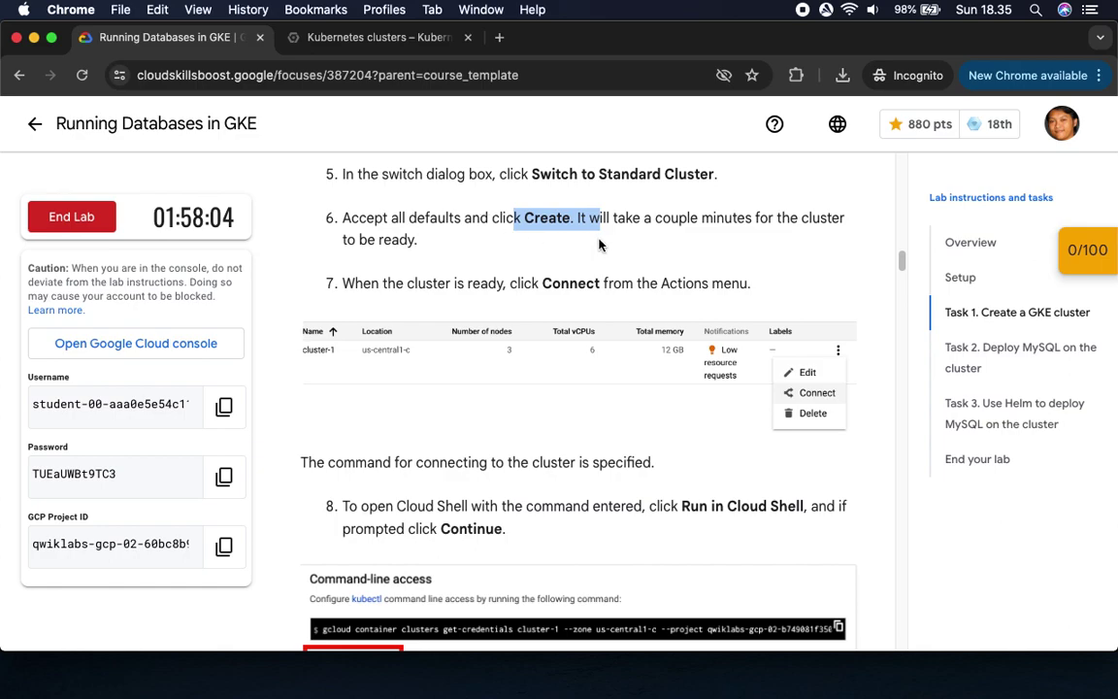
pyautogui.moveTo(544, 283); pyautogui.dragTo(709, 282)
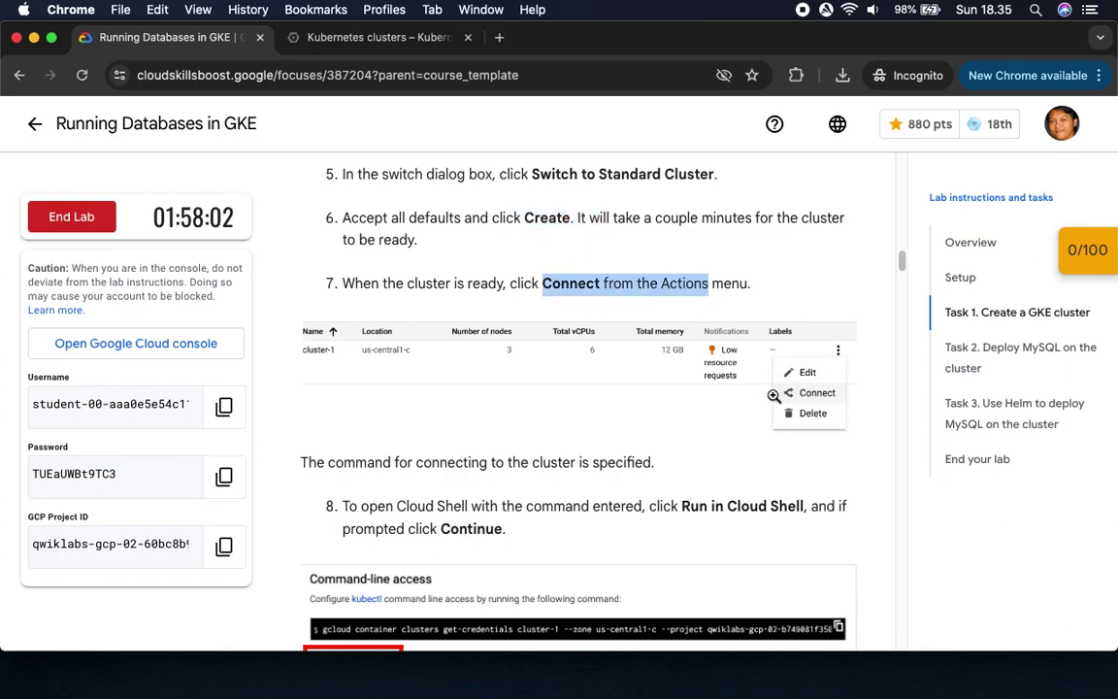
pyautogui.click(388, 38)
pyautogui.scroll(-3, 615, 357)
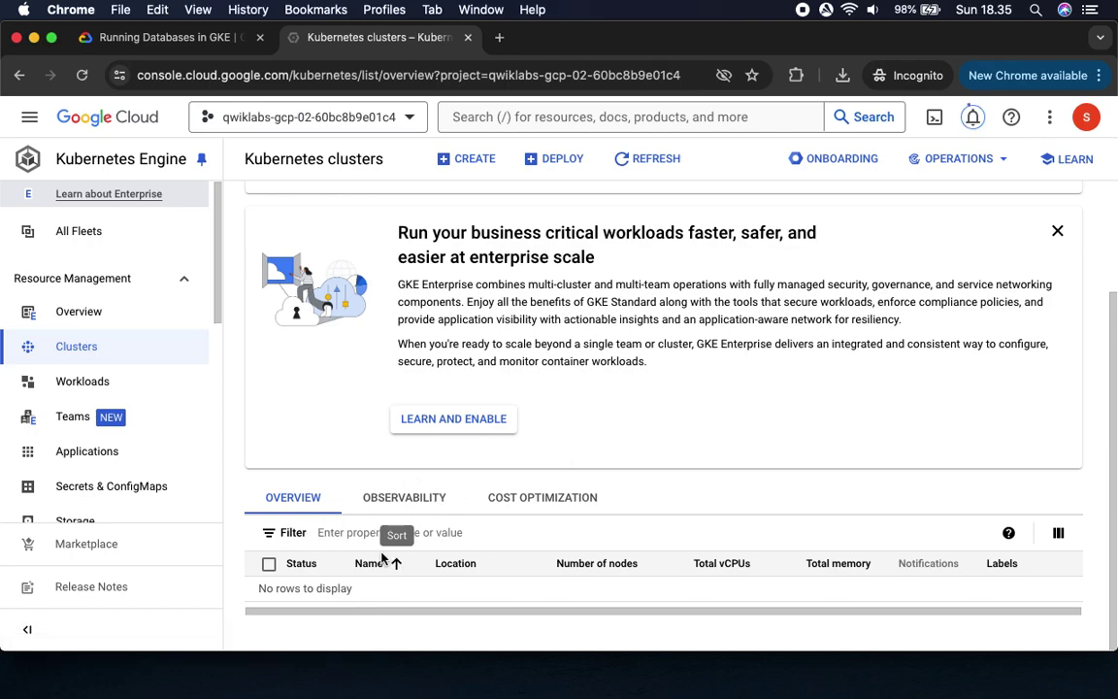
pyautogui.scroll(3, 639, 439)
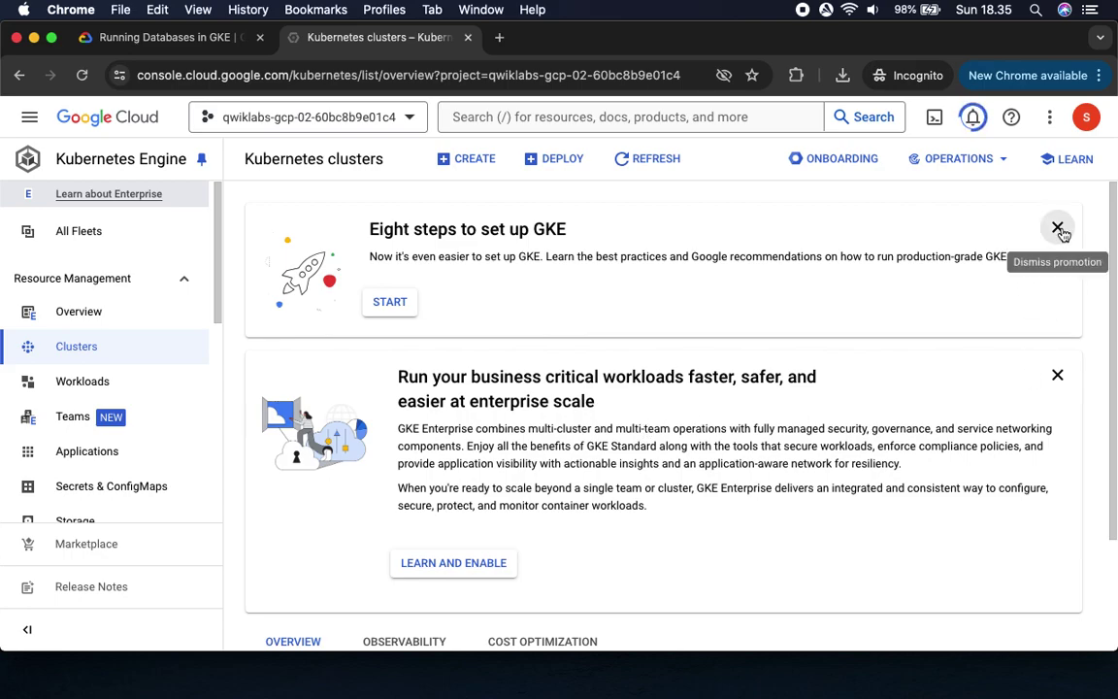
# Step: Refresh the cluster list twice, dismiss the navigation tip, and check the creation status of cluster-1
pyautogui.click(657, 161)
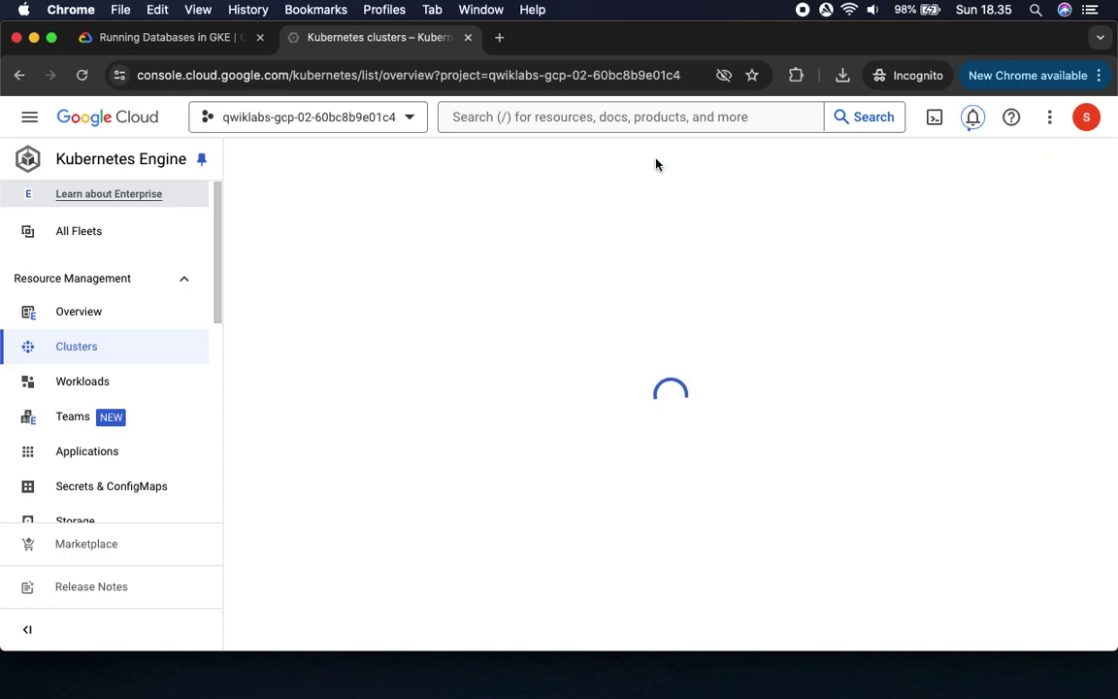
pyautogui.scroll(-3, 689, 330)
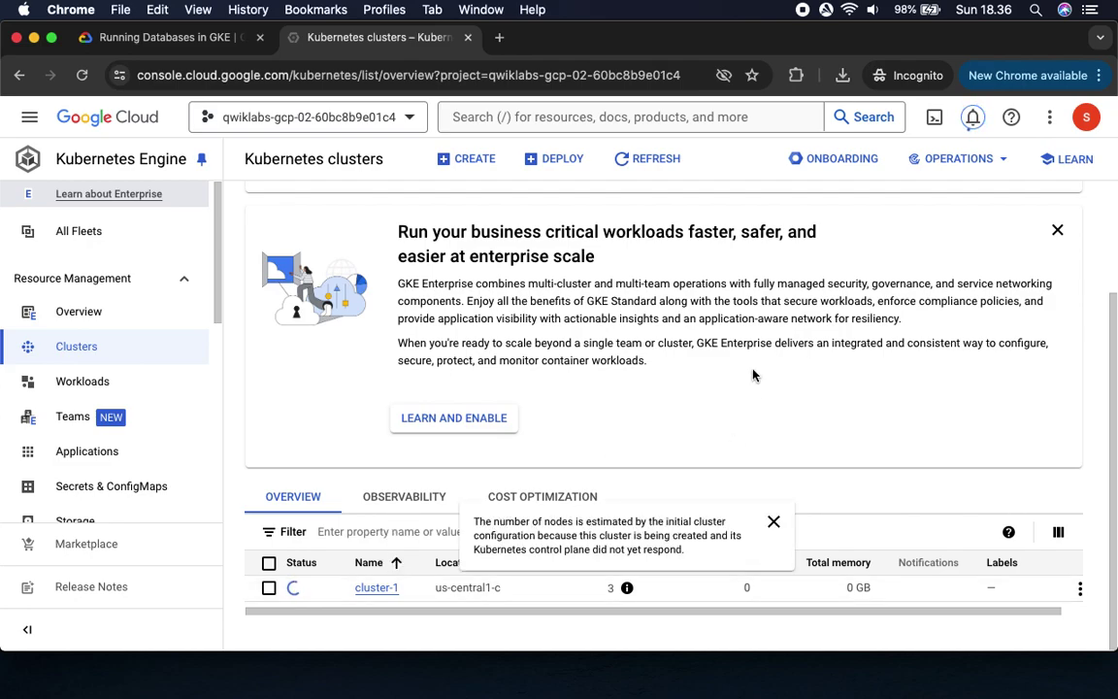
pyautogui.click(664, 163)
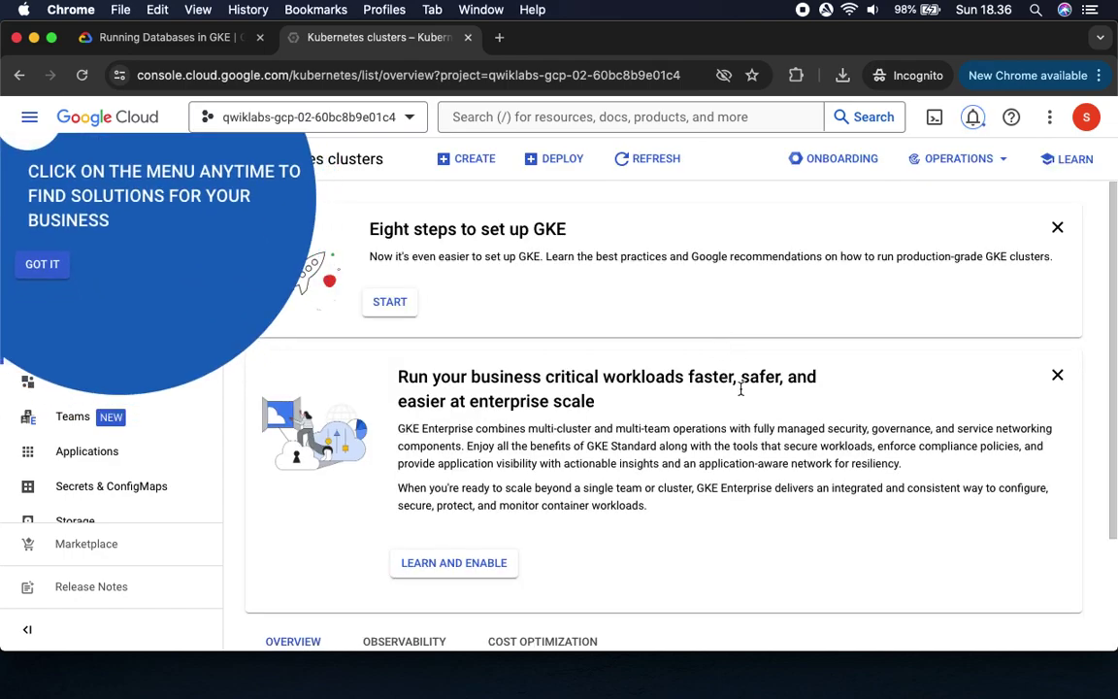
pyautogui.click(43, 265)
pyautogui.scroll(-3, 605, 398)
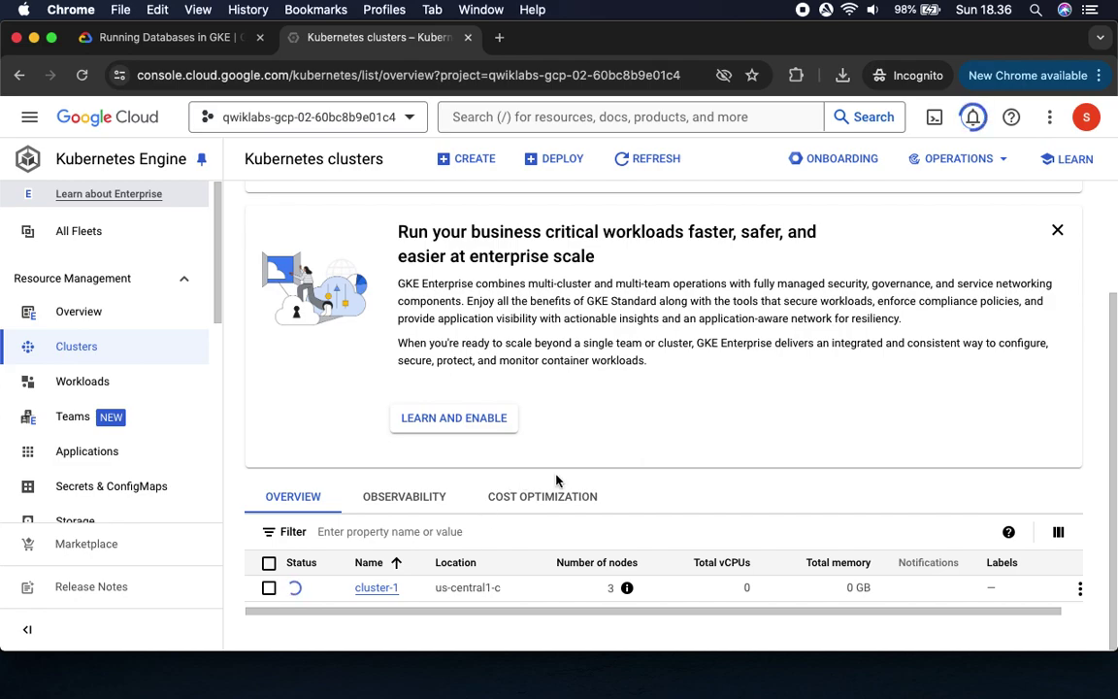
# Step: Refresh the cluster list to check the creation status of cluster-1, and dismiss the GKE Enterprise promotion banner
pyautogui.click(654, 161)
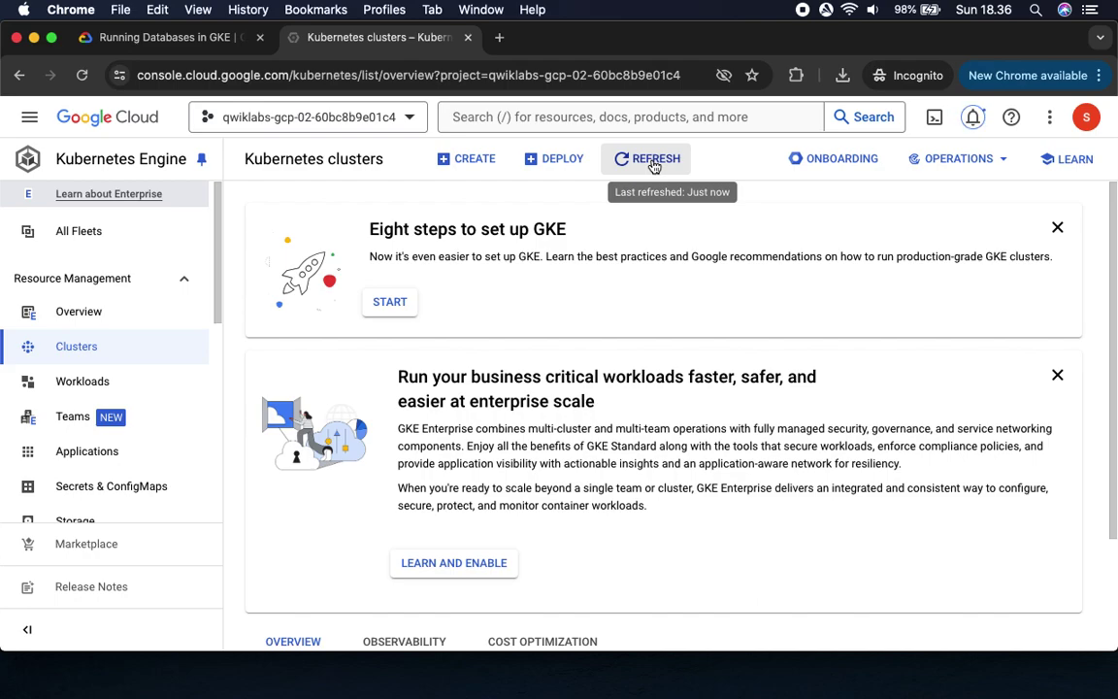
pyautogui.scroll(-3, 751, 314)
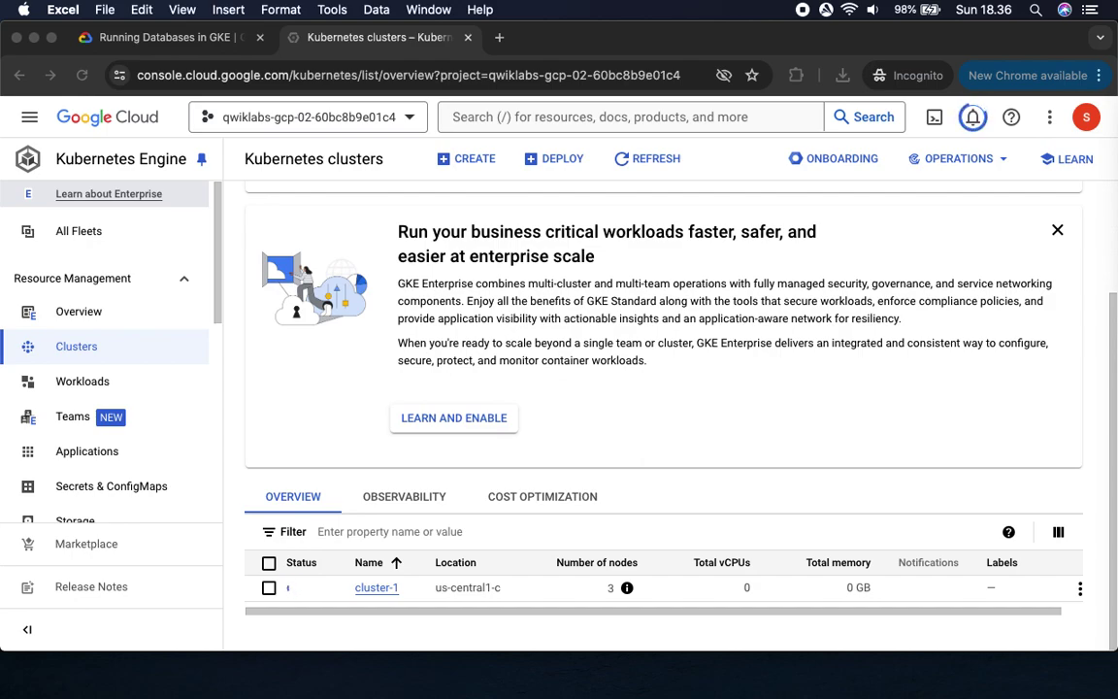
pyautogui.click(629, 163)
pyautogui.click(638, 163)
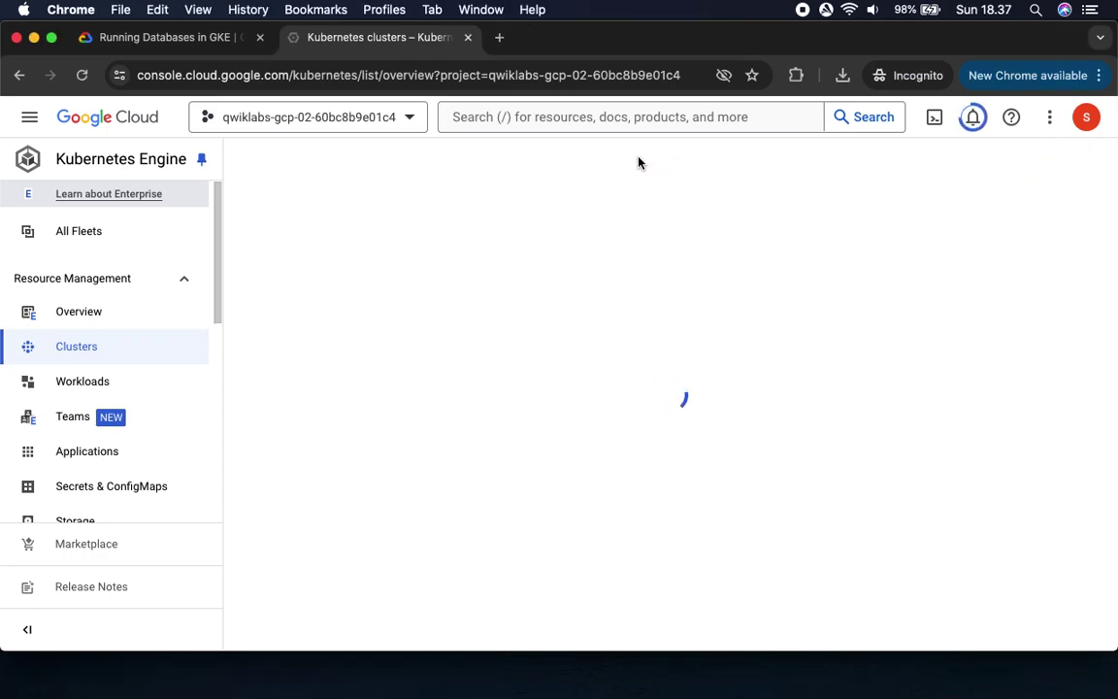
pyautogui.scroll(-3, 643, 428)
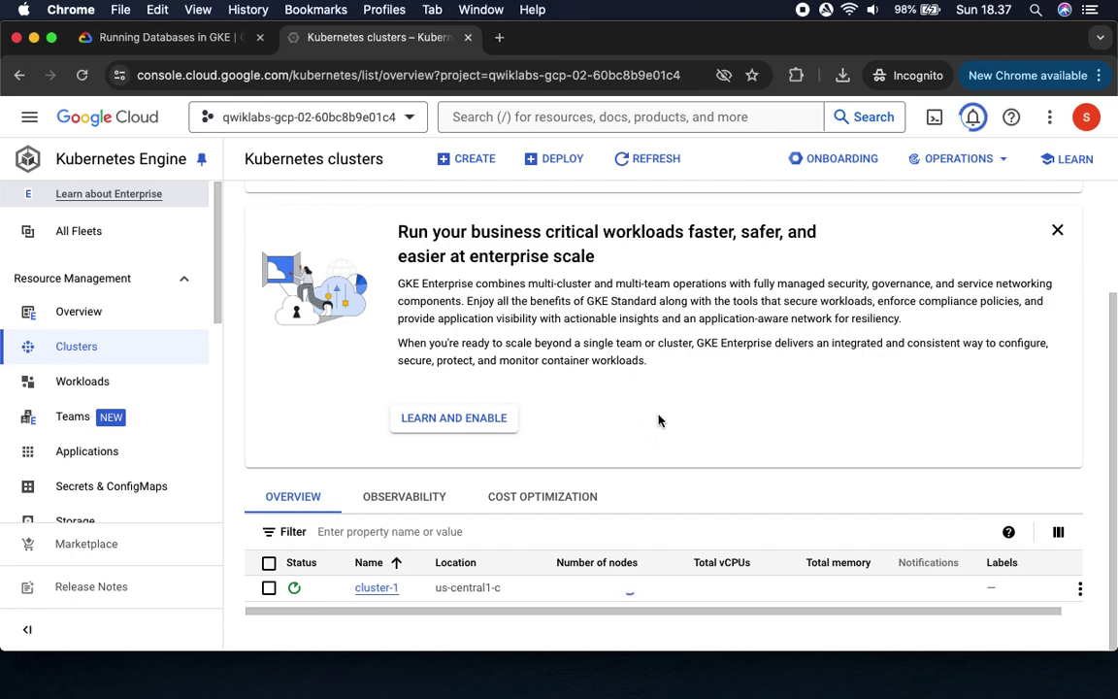
pyautogui.click(1057, 230)
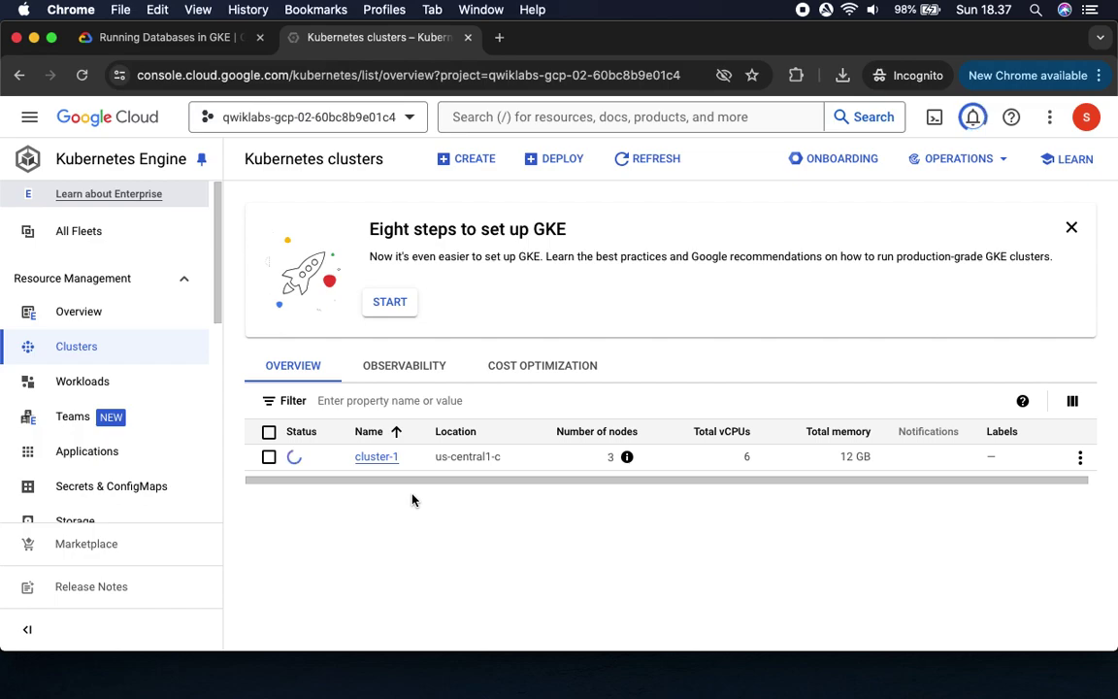
# Step: Keep refreshing the cluster list at intervals to monitor the provisioning of cluster-1
pyautogui.click(644, 160)
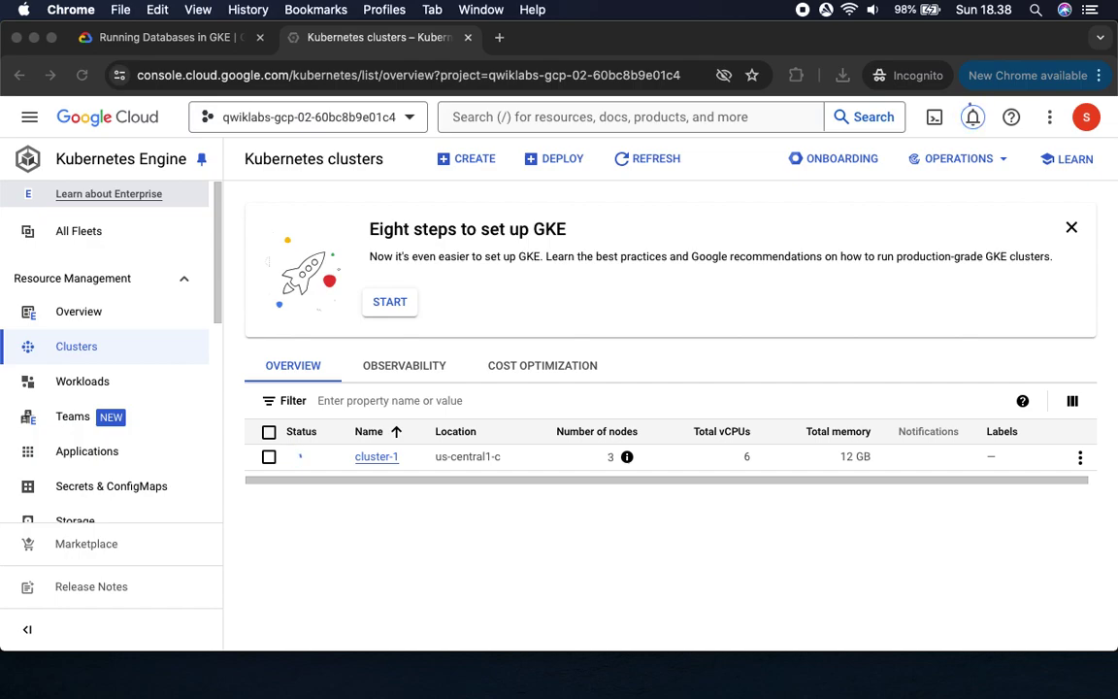
pyautogui.click(653, 165)
pyautogui.click(654, 165)
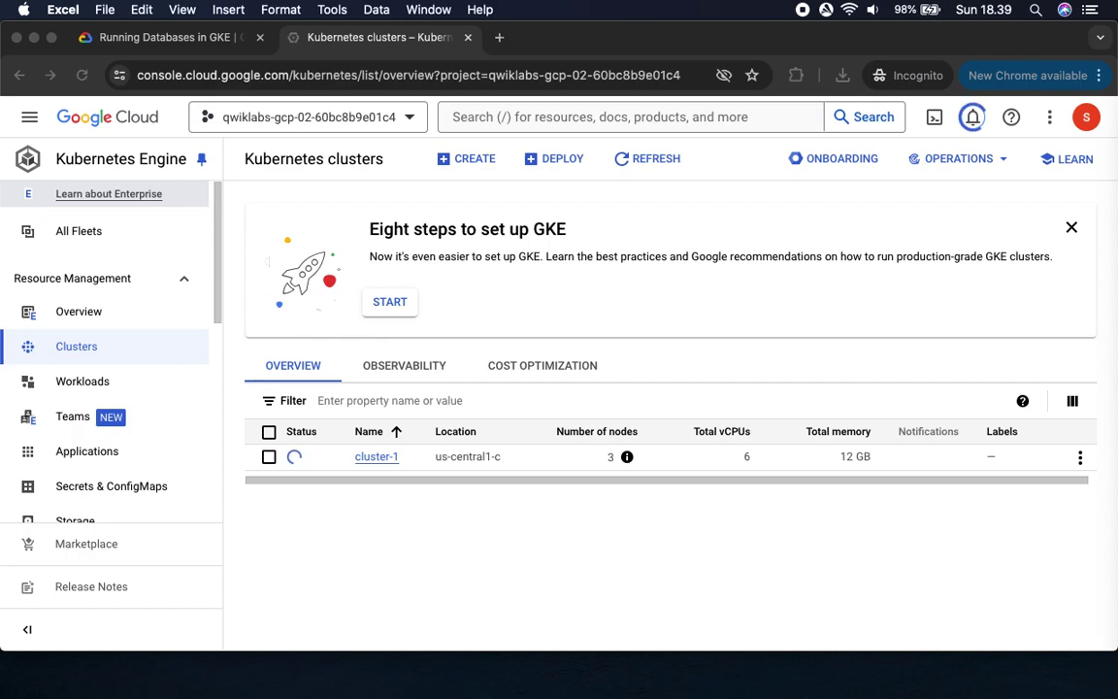
pyautogui.click(653, 160)
pyautogui.click(653, 160)
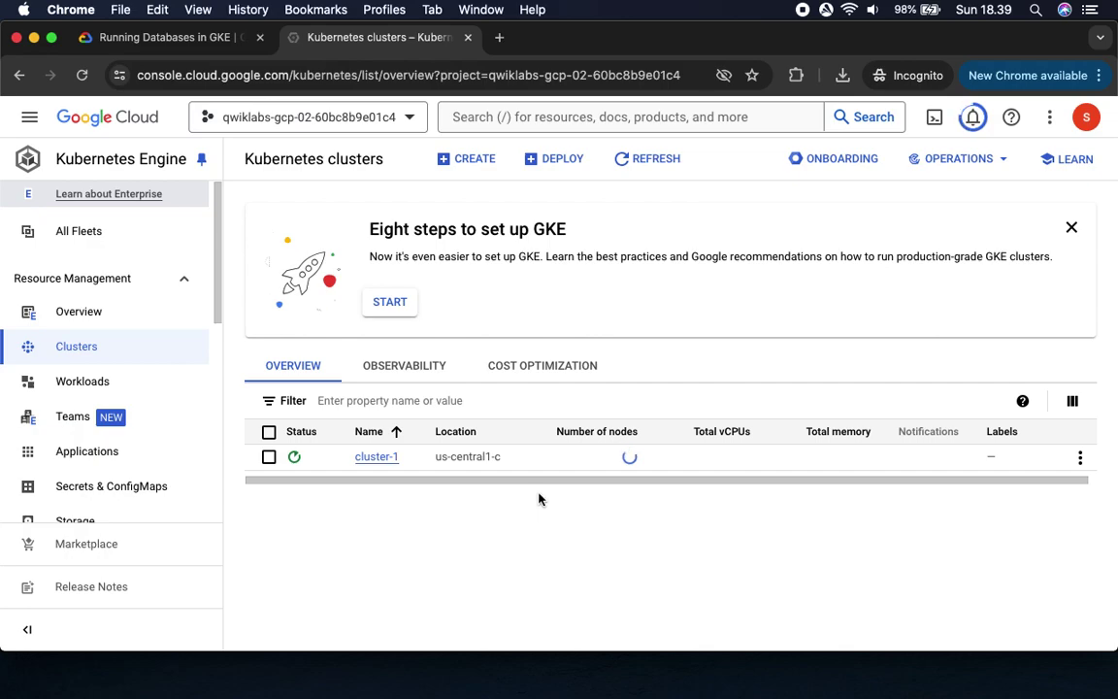
# Step: Read the lab instructions on the cluster's waiting time and on connecting to it through Cloud Shell
pyautogui.click(175, 37)
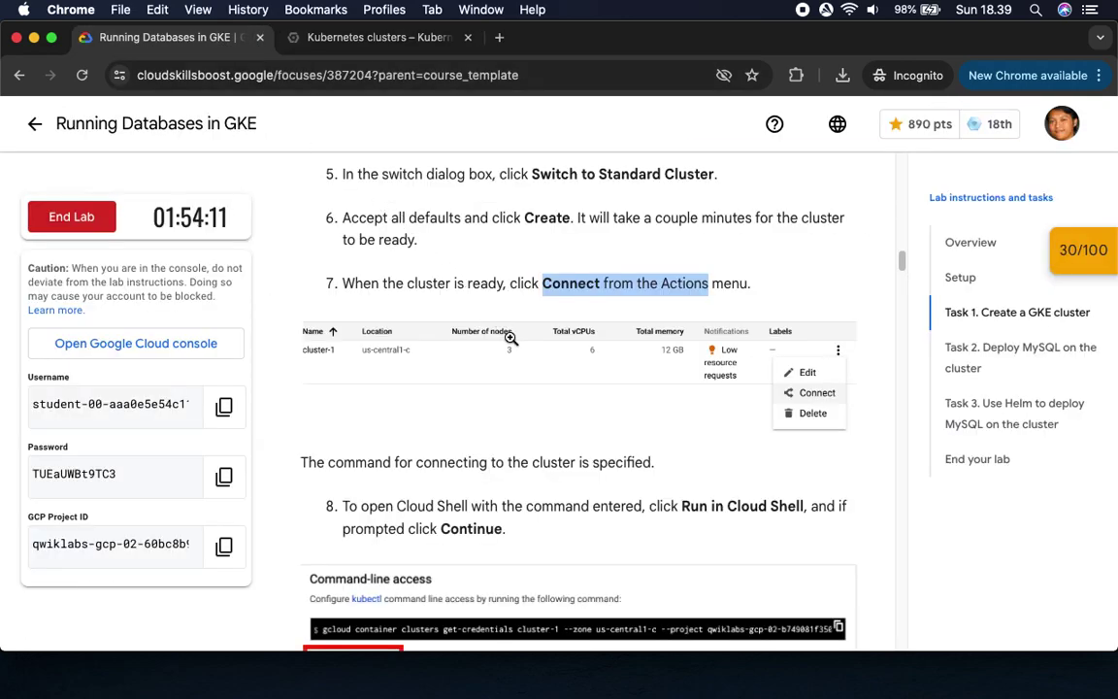
pyautogui.scroll(1, 510, 337)
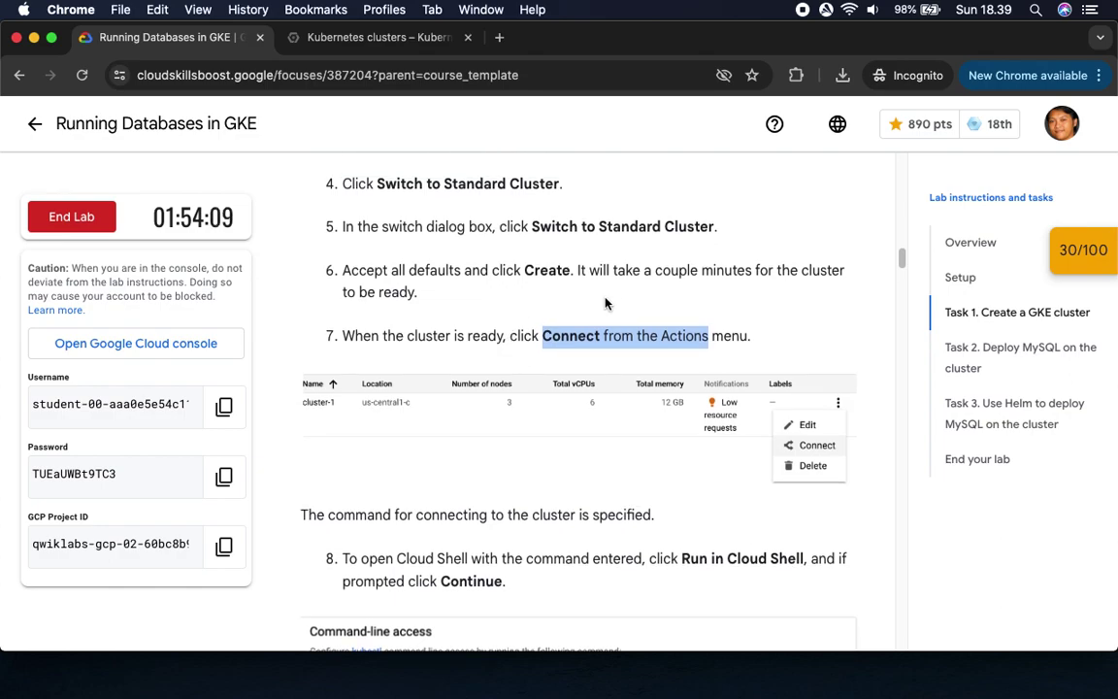
pyautogui.moveTo(580, 270); pyautogui.dragTo(772, 270)
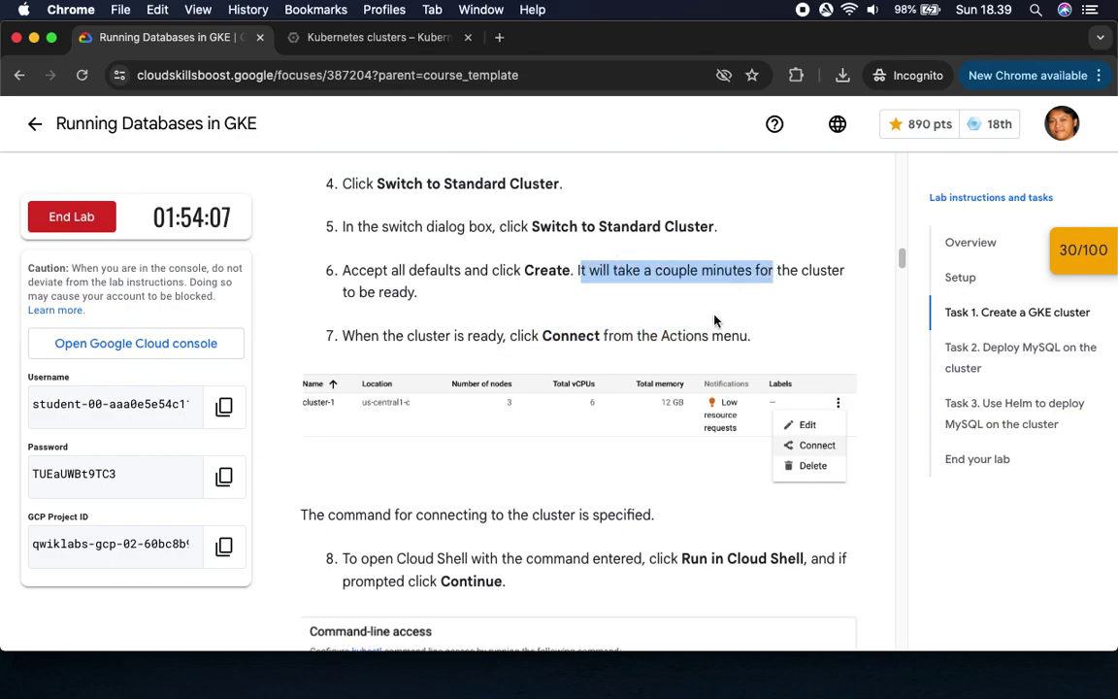
pyautogui.scroll(-1, 714, 316)
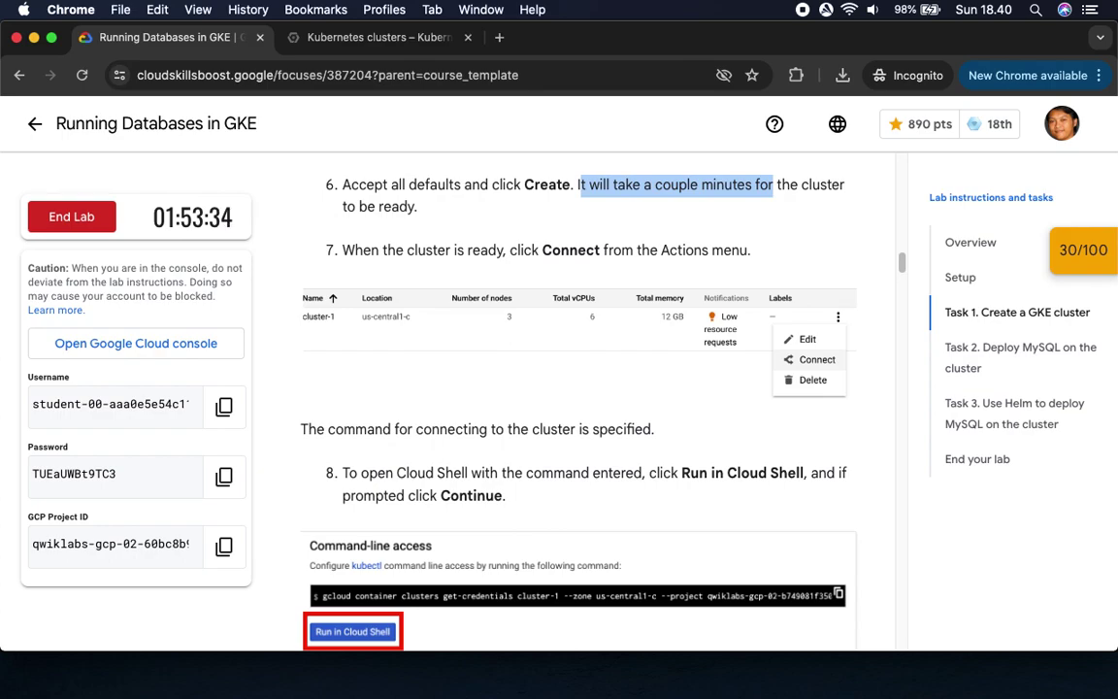
pyautogui.press('super+Tab')
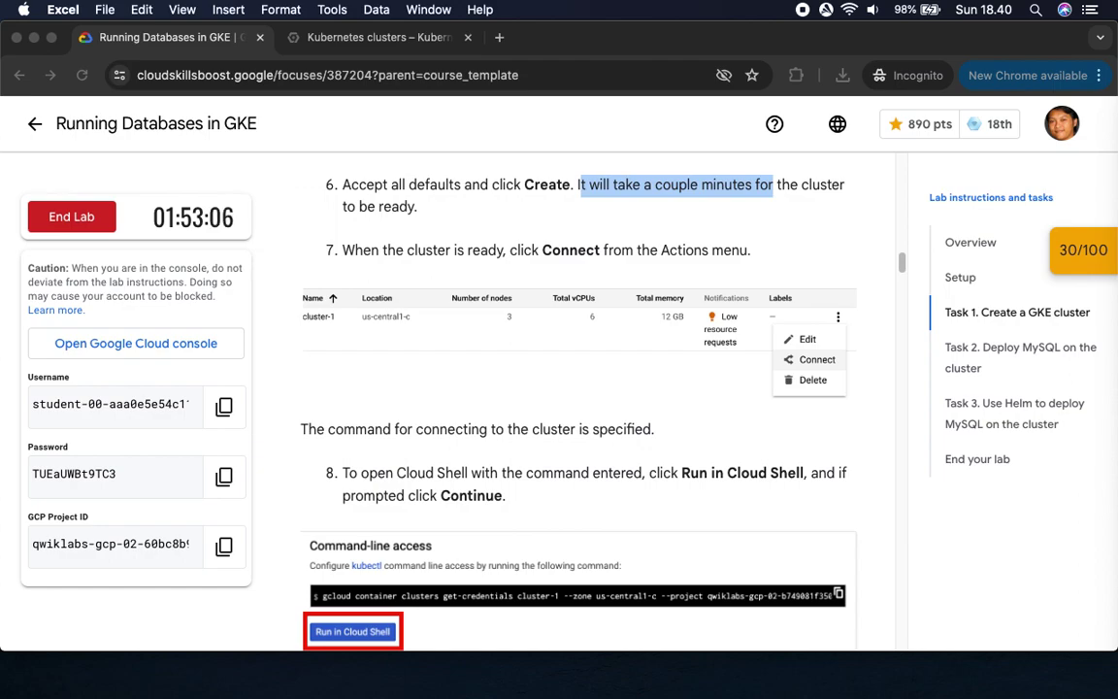
# Step: Return to the Kubernetes clusters page and refresh it until cluster-1 is ready
pyautogui.click(369, 37)
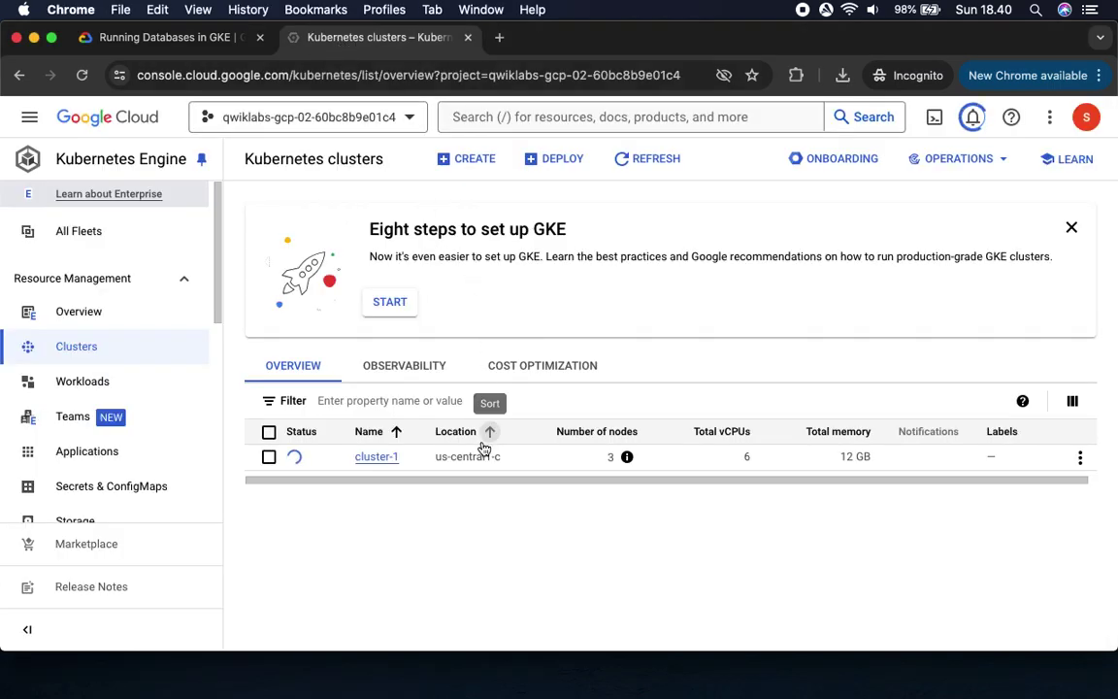
pyautogui.click(643, 161)
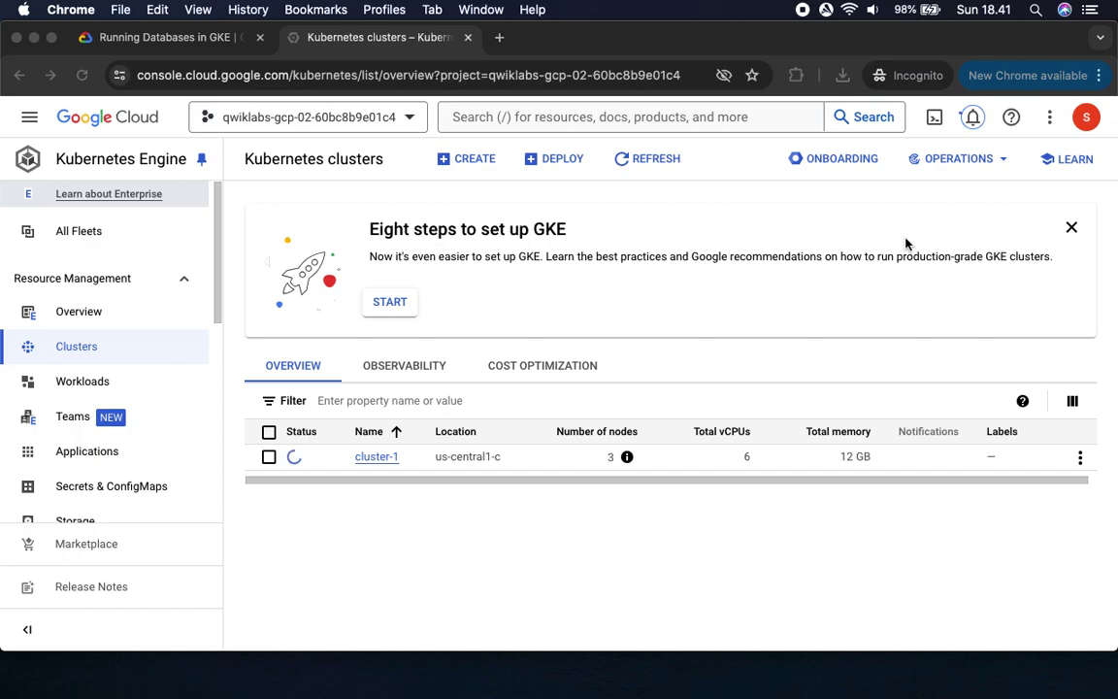
pyautogui.click(642, 159)
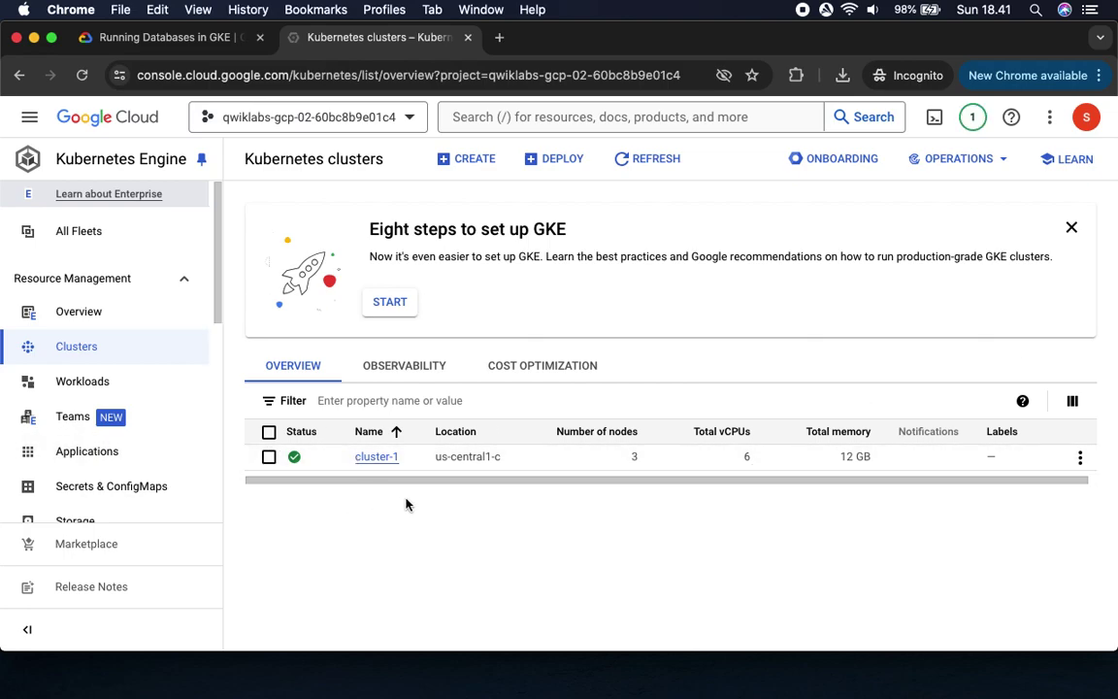
# Step: Review the lab's connection instruction and open the Connect dialog for cluster-1
pyautogui.click(153, 37)
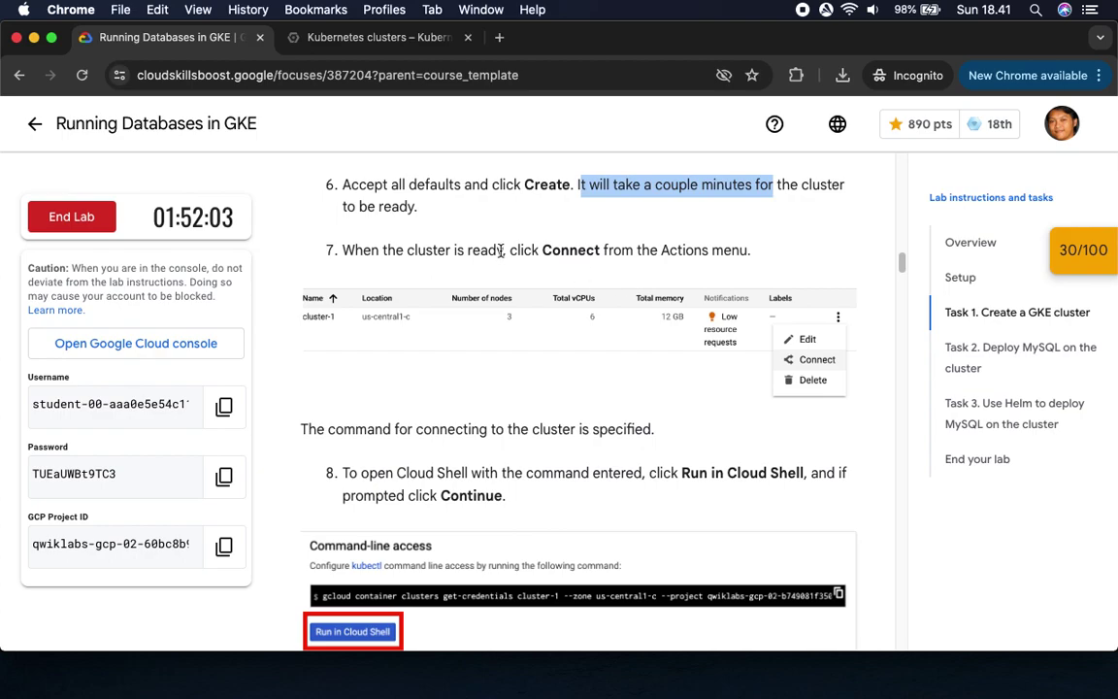
pyautogui.moveTo(501, 250); pyautogui.dragTo(751, 250)
pyautogui.click(379, 37)
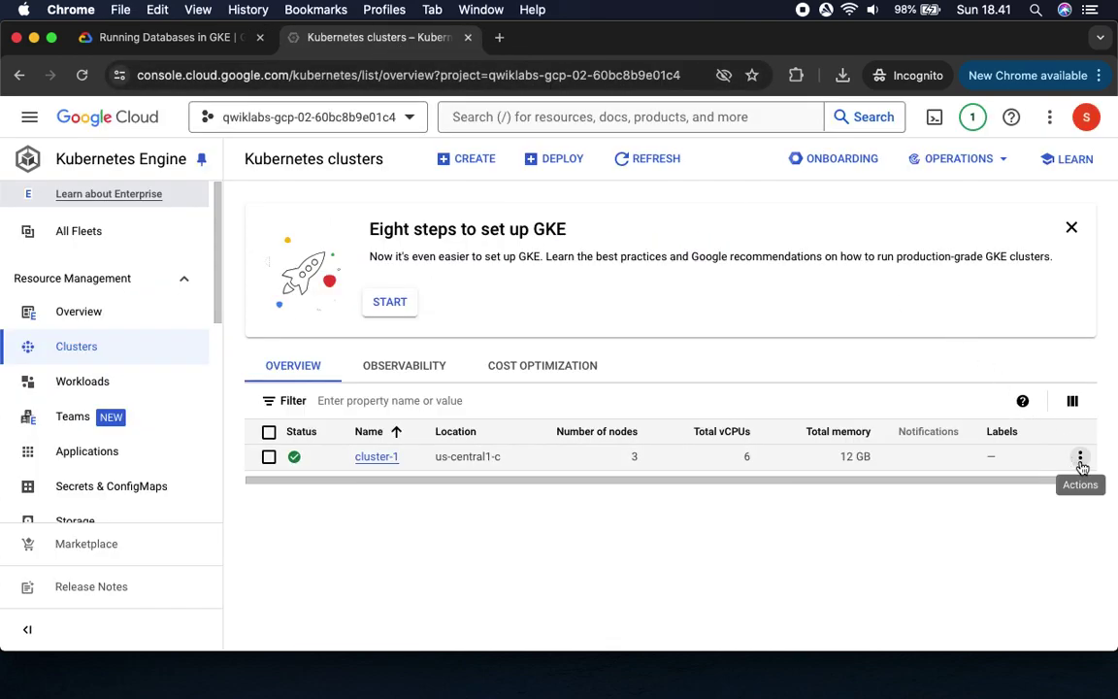
pyautogui.click(1081, 457)
pyautogui.click(1057, 518)
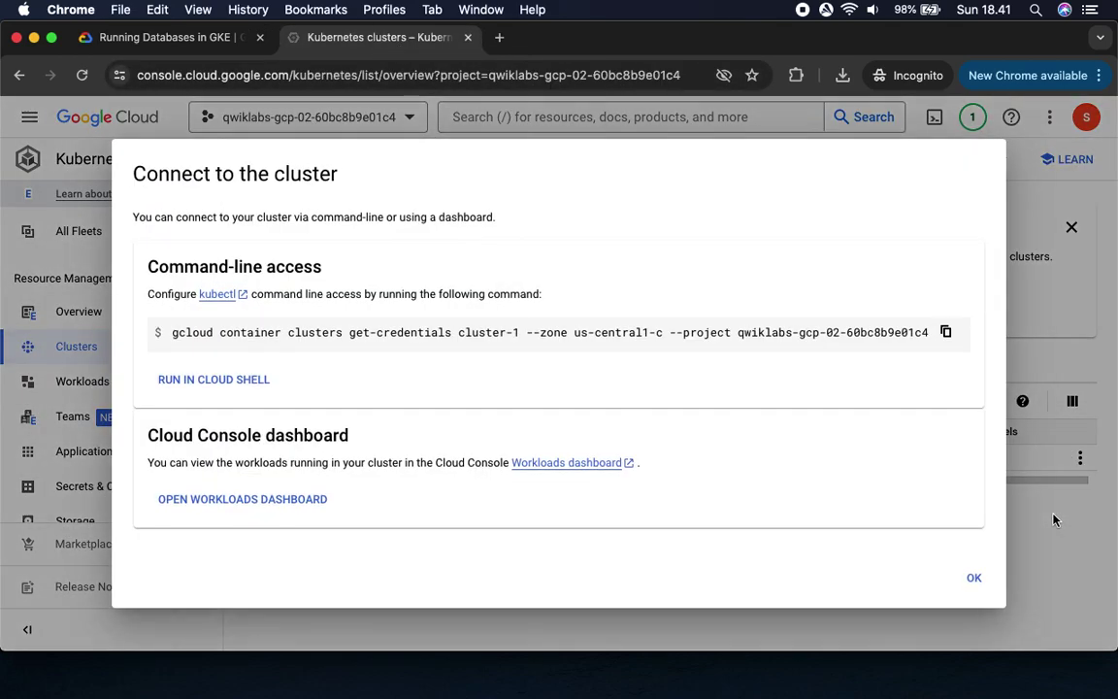
# Step: Launch the cluster-1 connection command in Cloud Shell as the lab instructs, and dismiss the session details tip
pyautogui.click(199, 37)
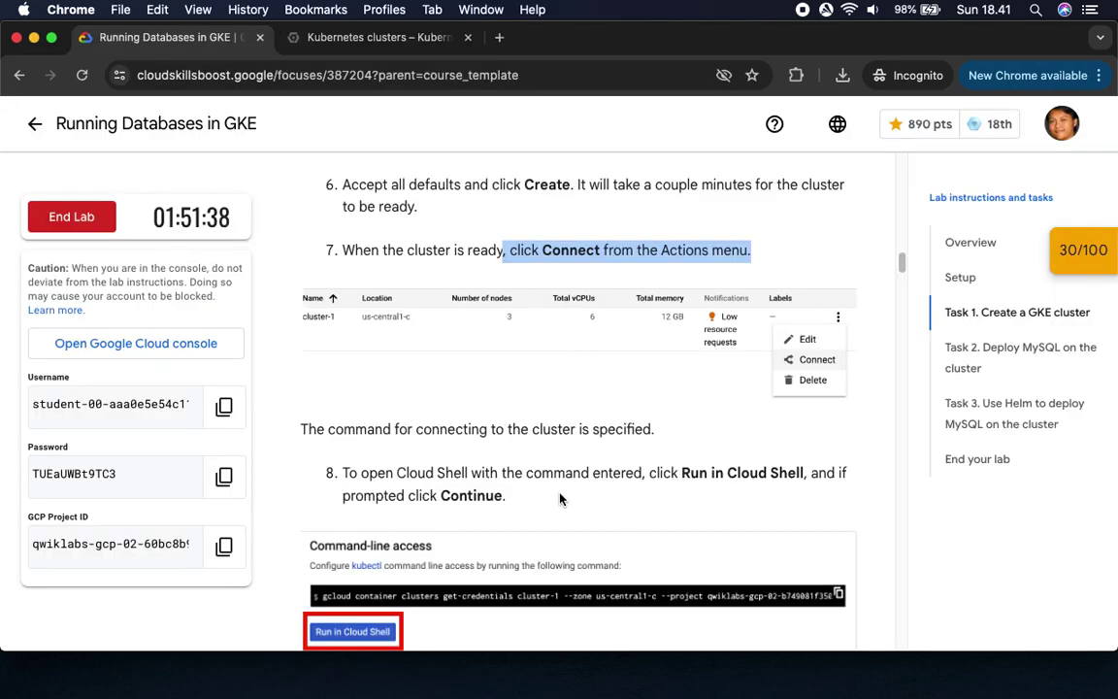
pyautogui.scroll(-4, 560, 499)
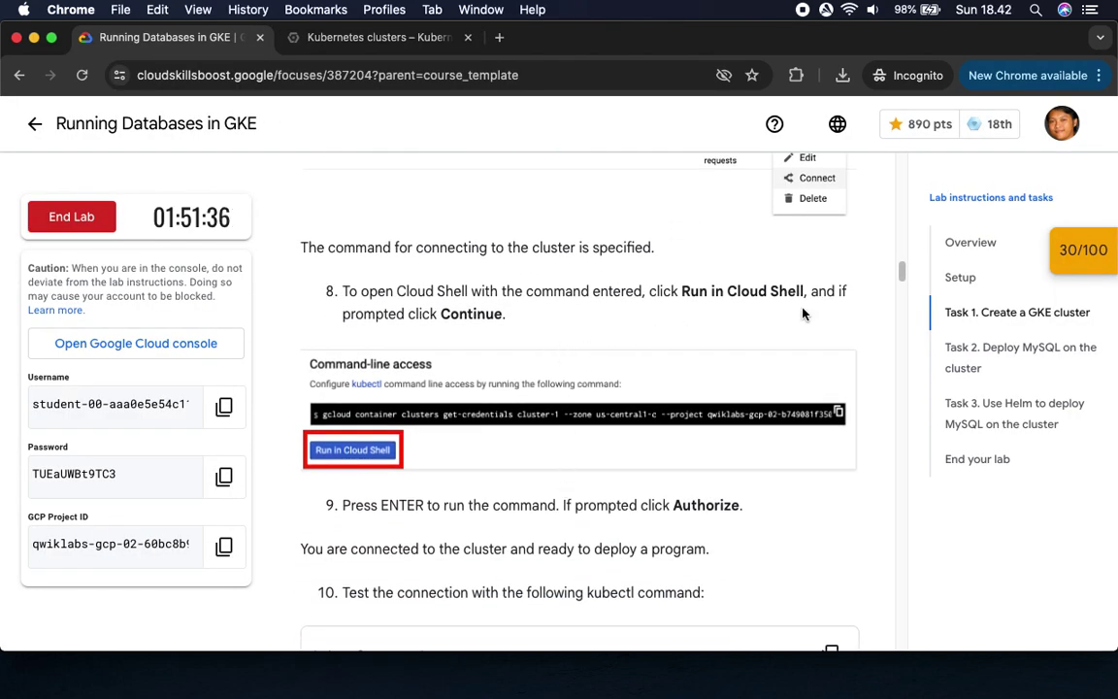
pyautogui.click(406, 39)
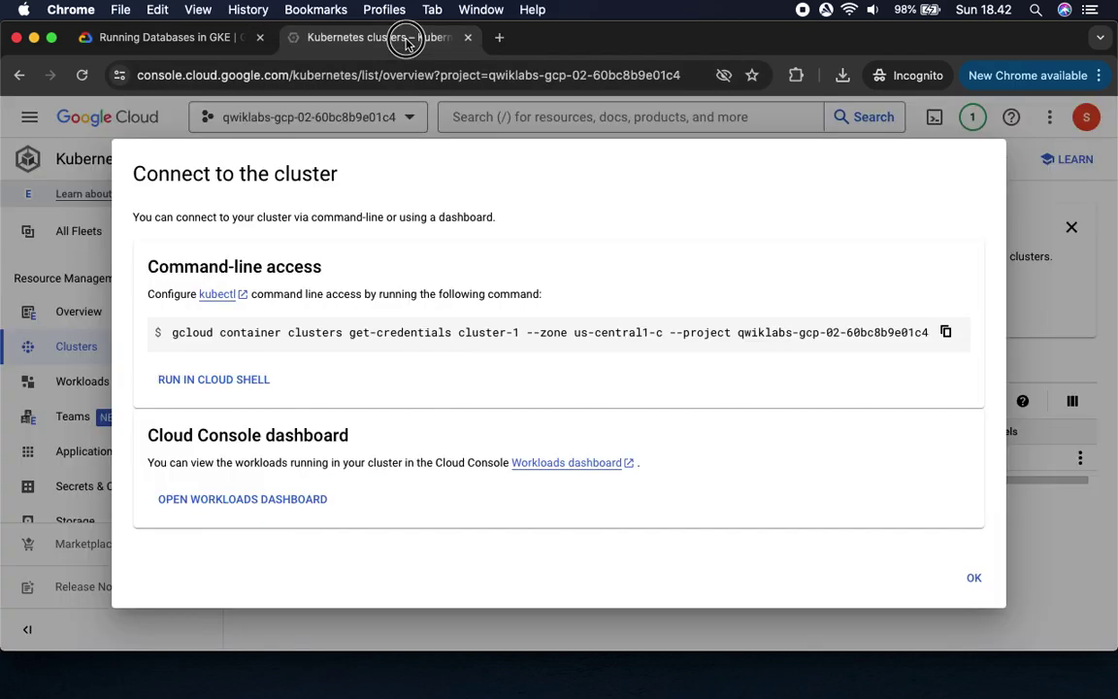
pyautogui.click(248, 383)
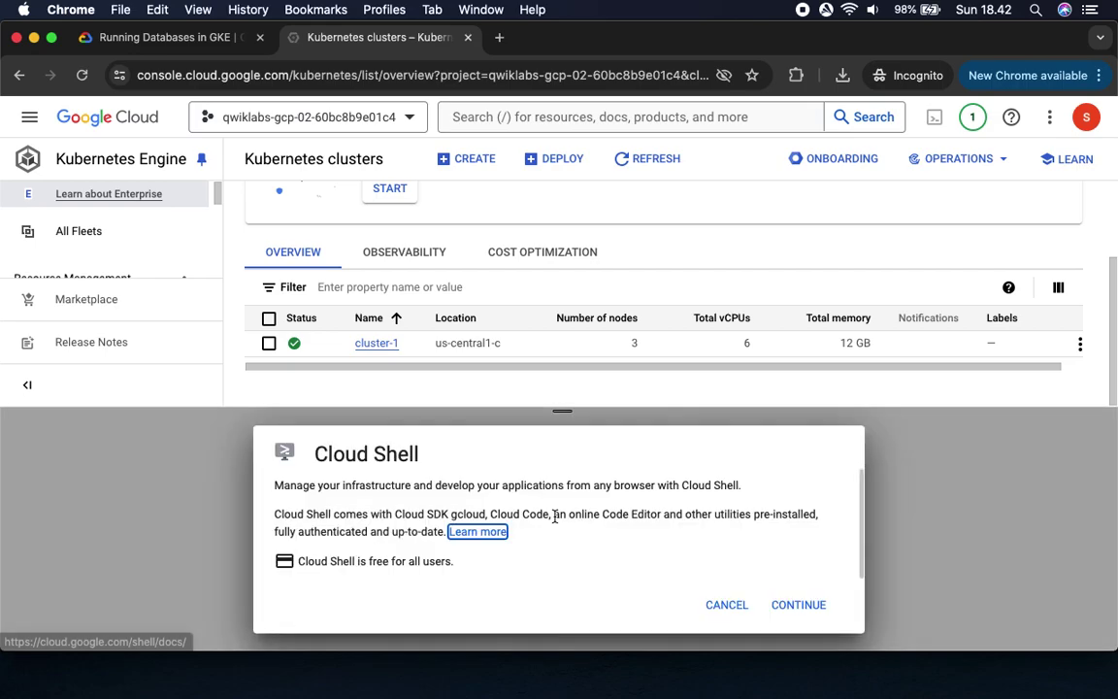
pyautogui.click(811, 606)
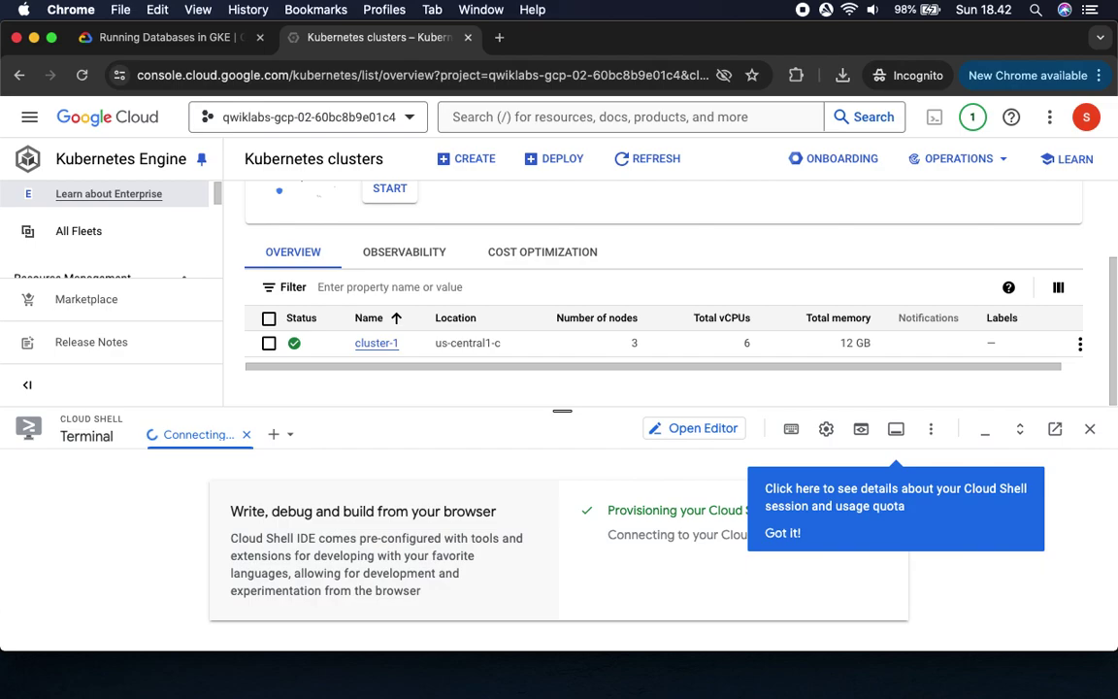
pyautogui.click(776, 532)
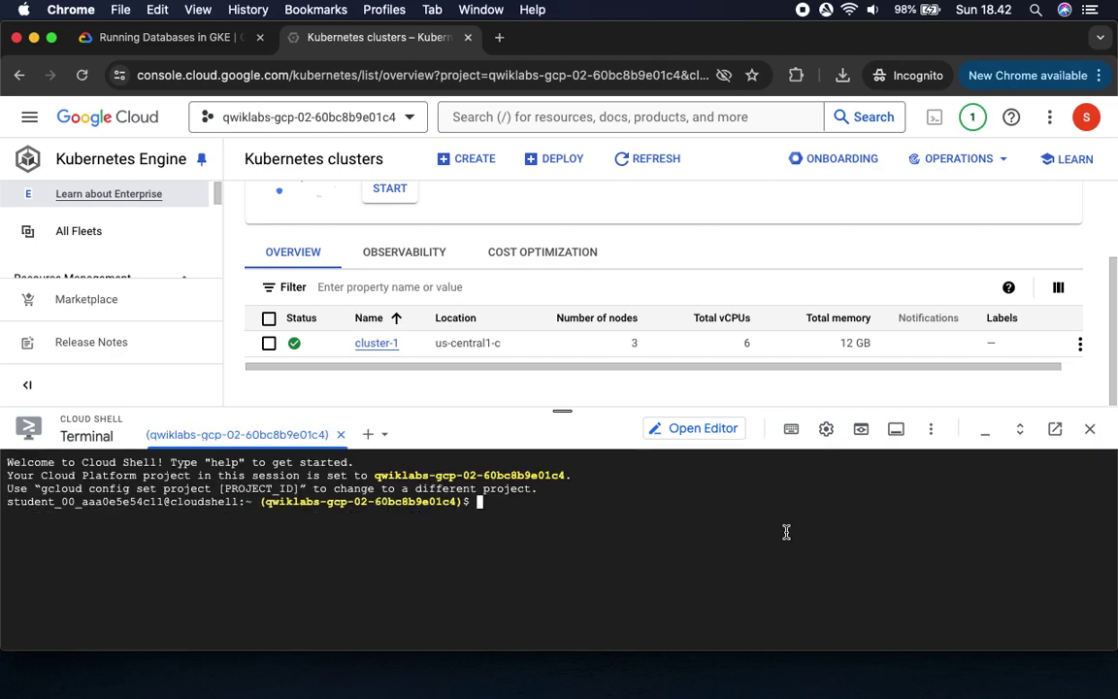
# Step: Set the Cloud Shell text size to Medium, and run the prefilled gcloud get-credentials command for cluster-1 with authorization
pyautogui.click(826, 428)
pyautogui.moveTo(660, 497)
pyautogui.moveTo(460, 511)
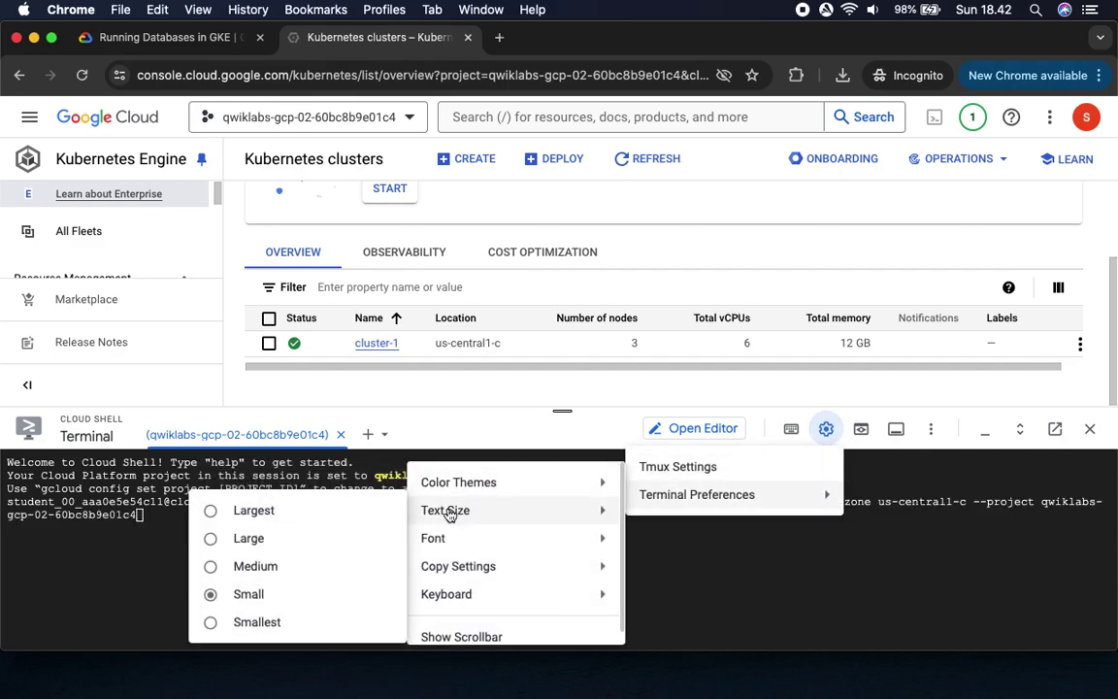
pyautogui.click(254, 569)
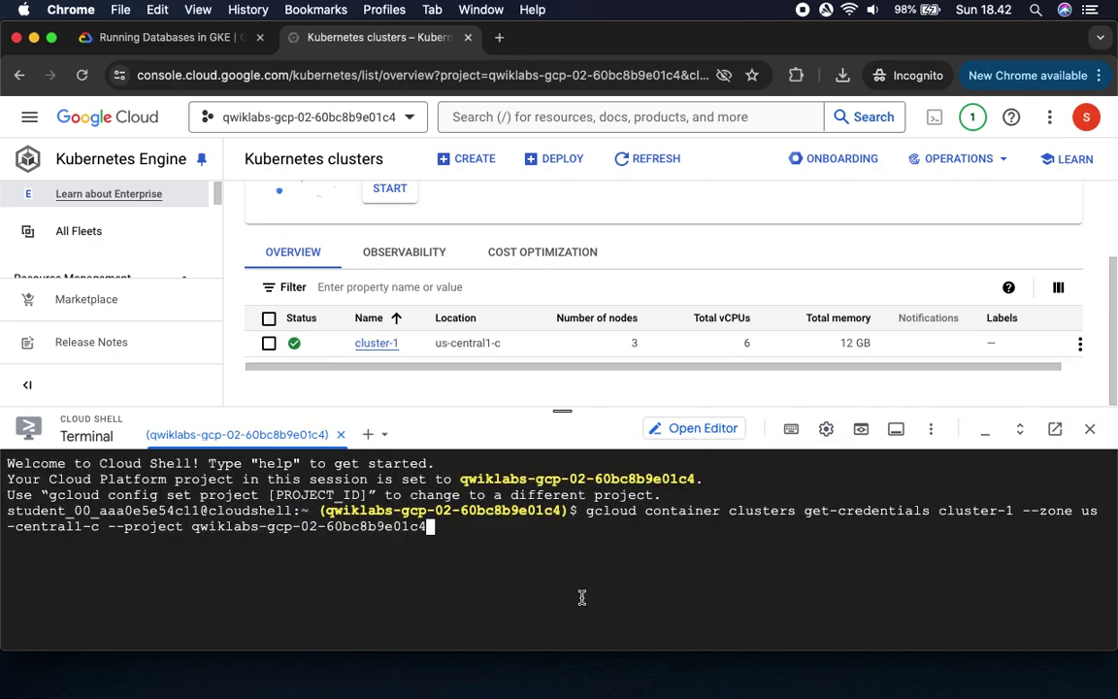
pyautogui.press('Return')
pyautogui.click(715, 592)
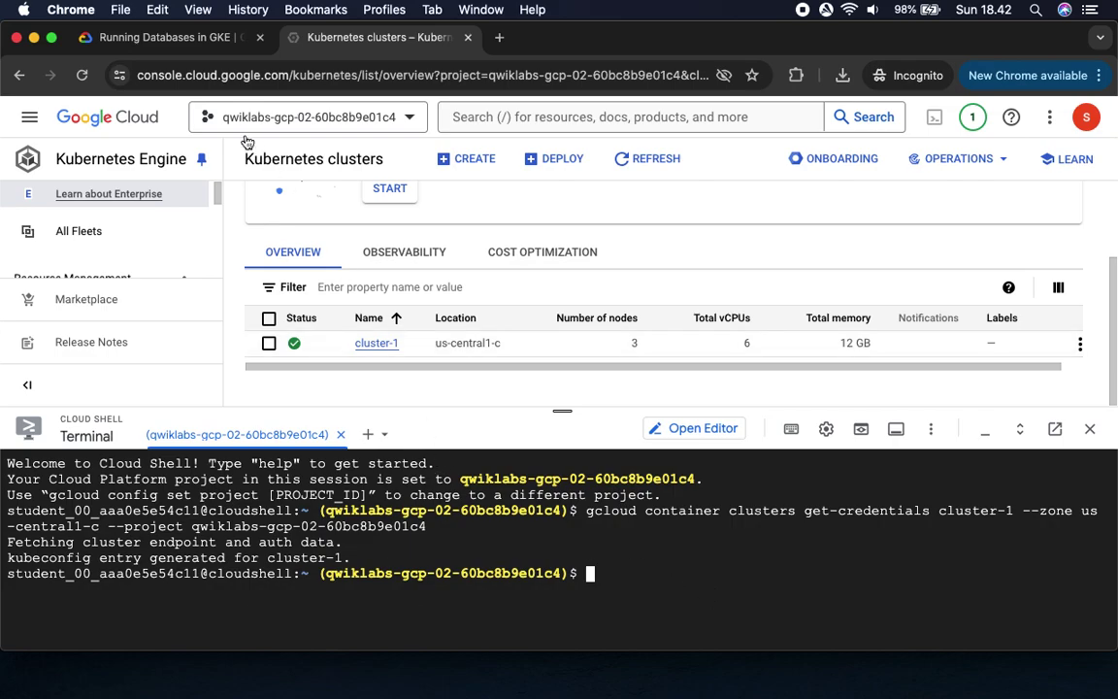
# Step: Copy the connection test command from the lab instructions and run kubectl get nodes in Cloud Shell
pyautogui.click(170, 40)
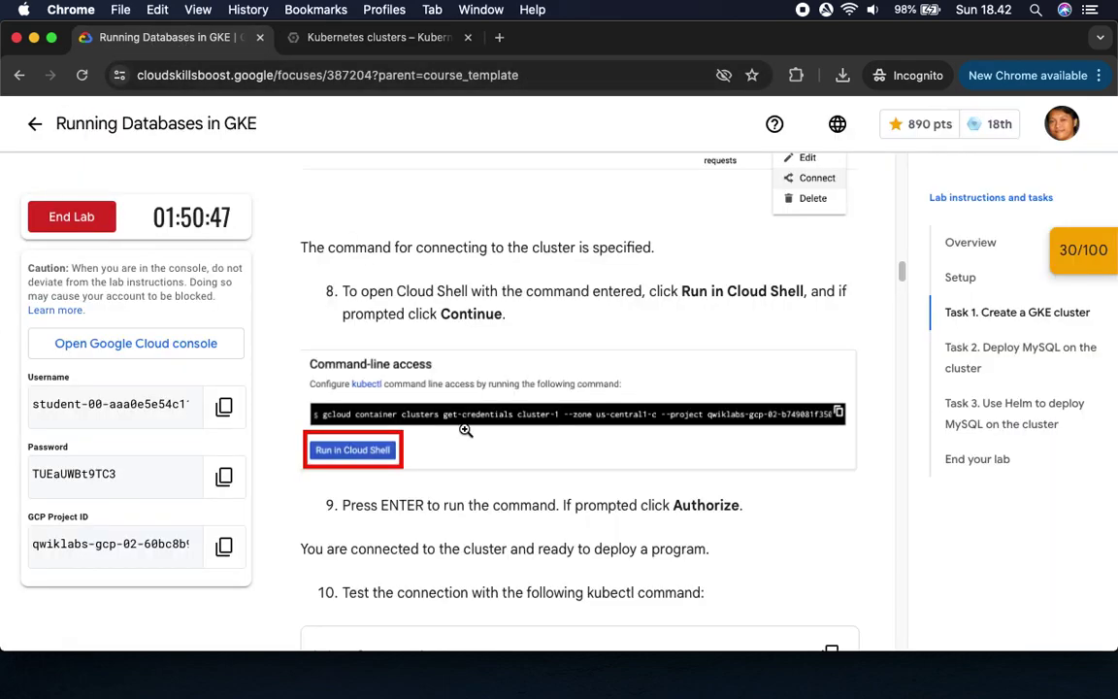
pyautogui.scroll(-3, 475, 467)
pyautogui.click(830, 532)
pyautogui.click(369, 39)
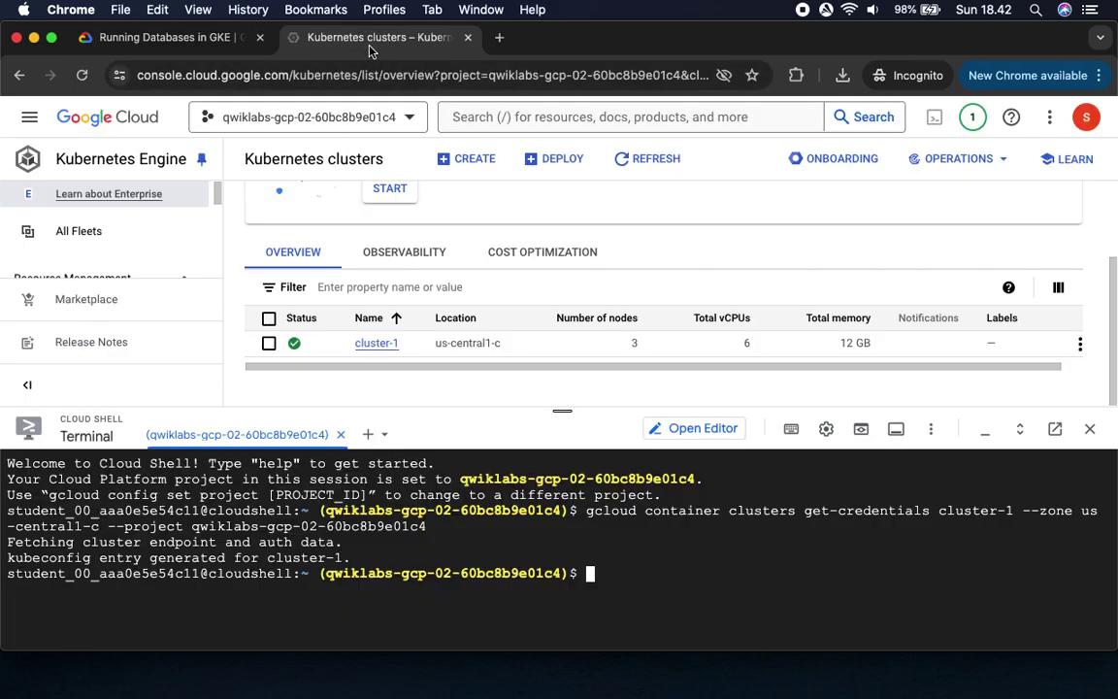
pyautogui.press('super+v')
pyautogui.press('Return')
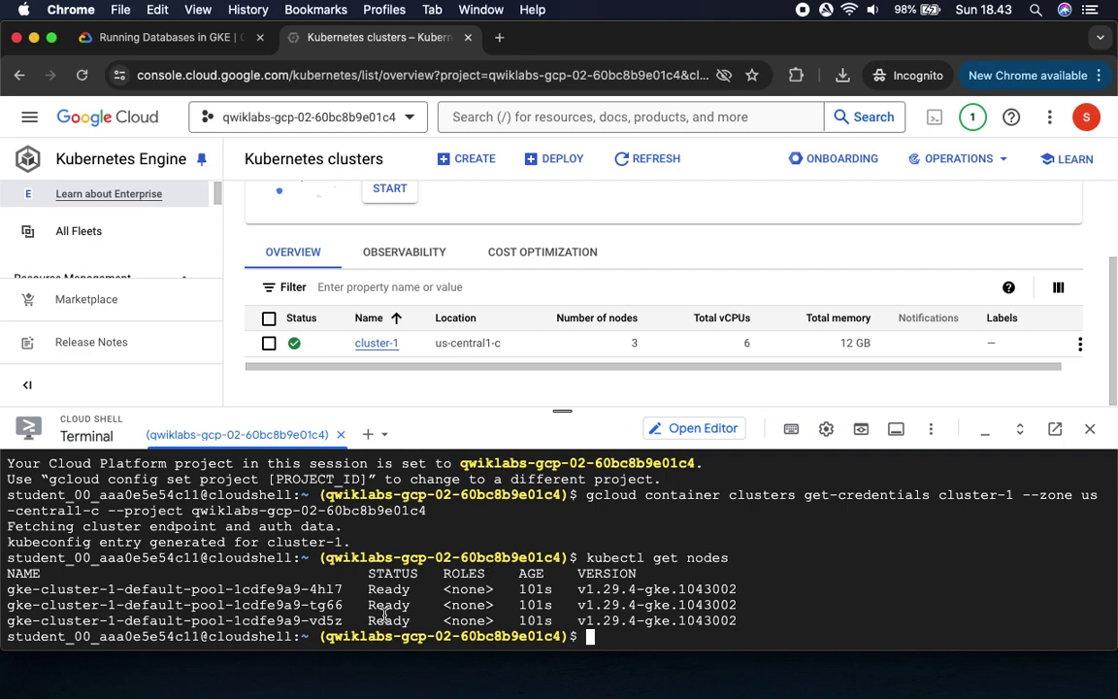
# Step: Check the lab progress for "Create a Kubernetes cluster" and open the Checkpoints score overview
pyautogui.click(144, 38)
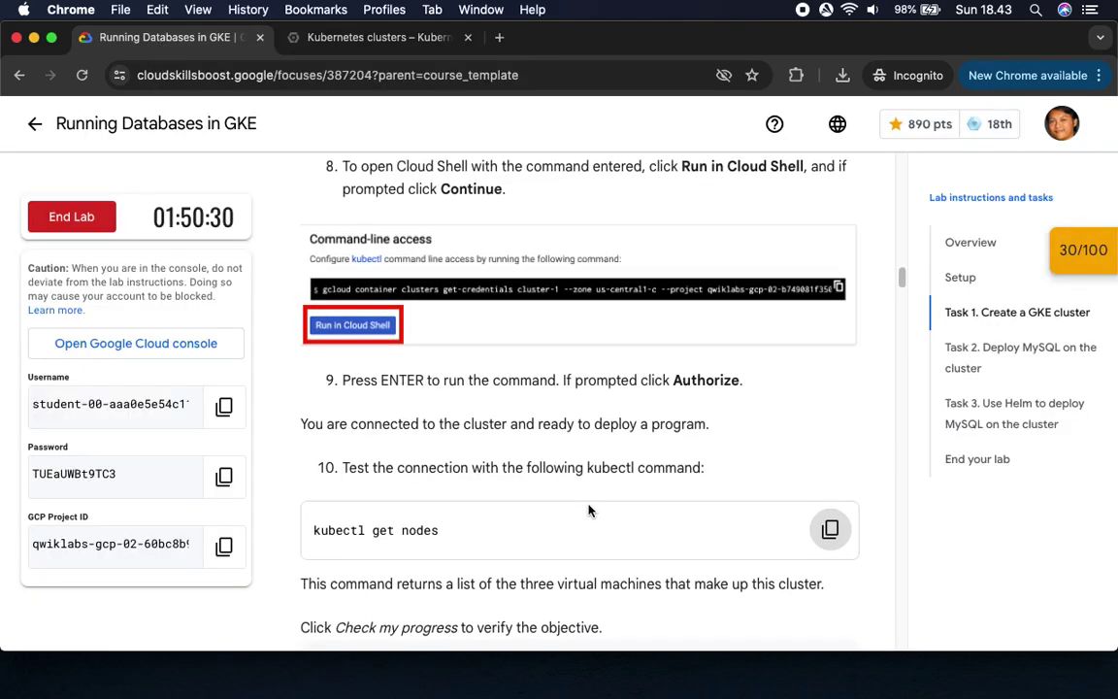
pyautogui.scroll(-4, 492, 430)
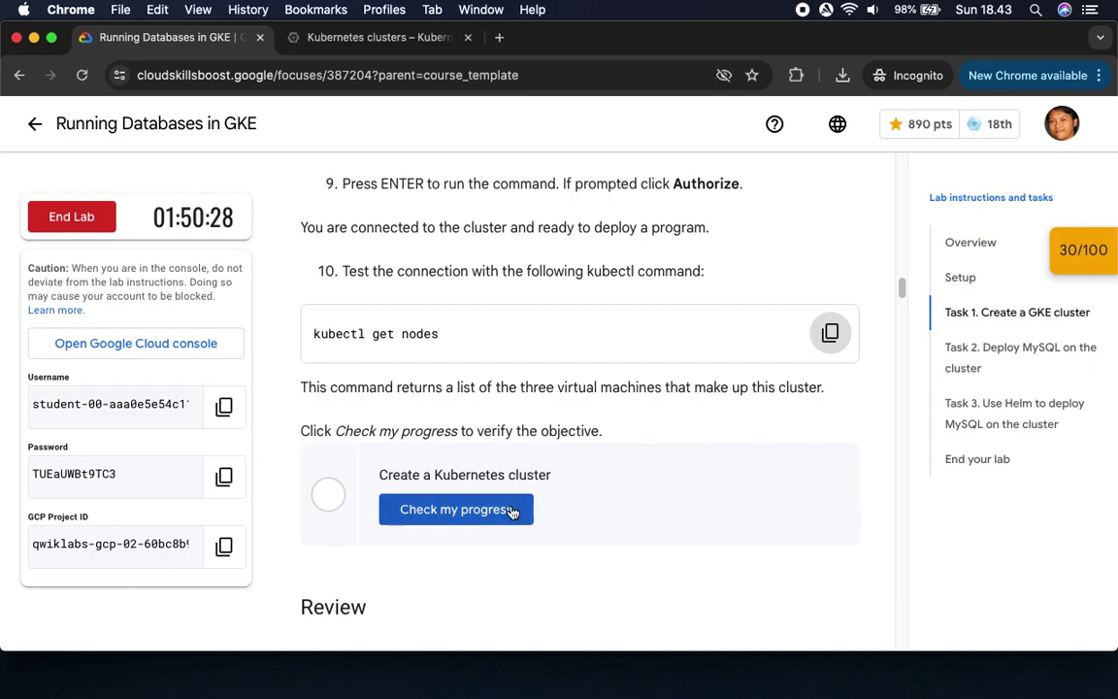
pyautogui.click(465, 511)
pyautogui.scroll(-5, 559, 527)
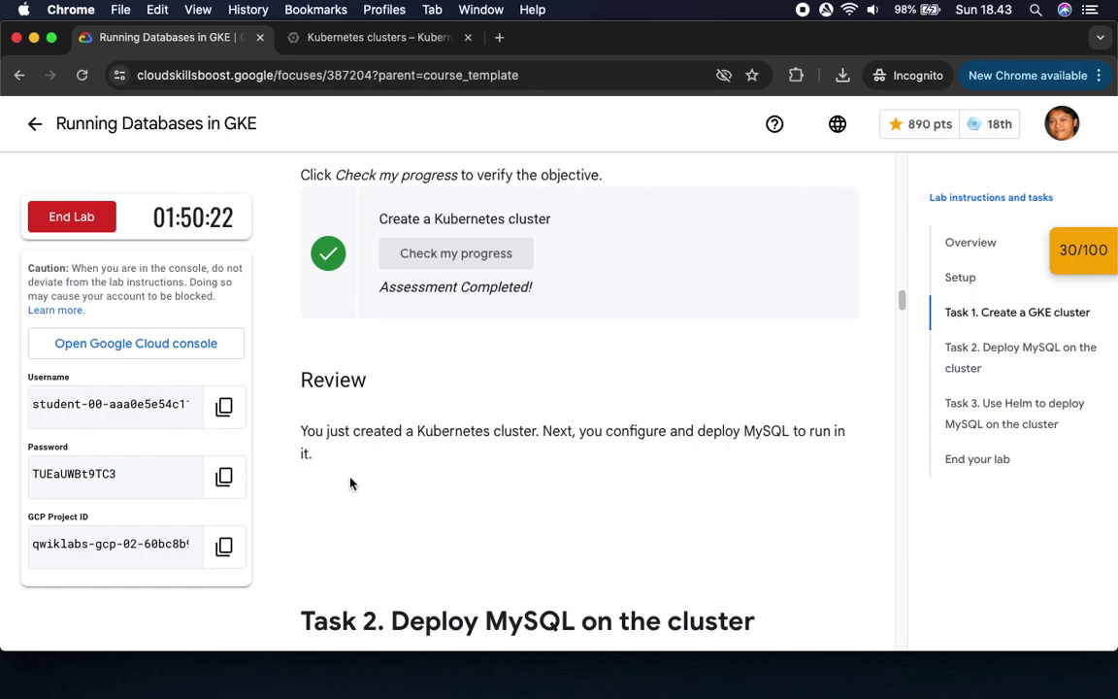
pyautogui.click(1078, 249)
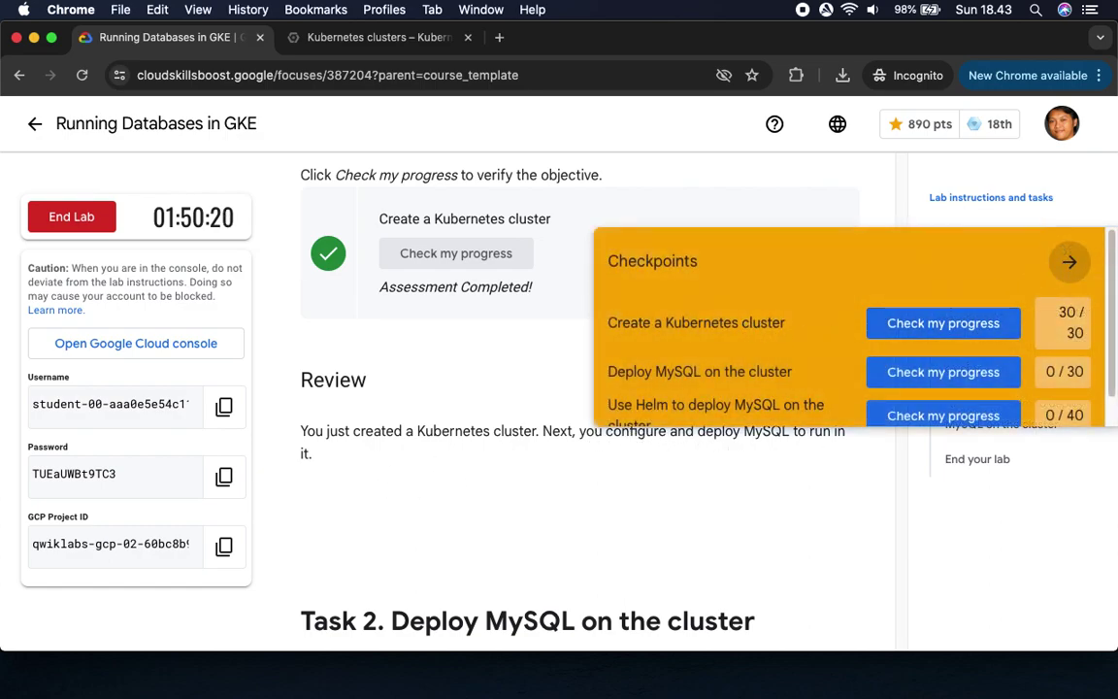
# Step: Close the Checkpoints overview, and run the lab's kubectl command in Cloud Shell creating generic secret mysql-secrets with its ROOT_PASSWORD password value
pyautogui.click(1069, 263)
pyautogui.scroll(-6, 685, 503)
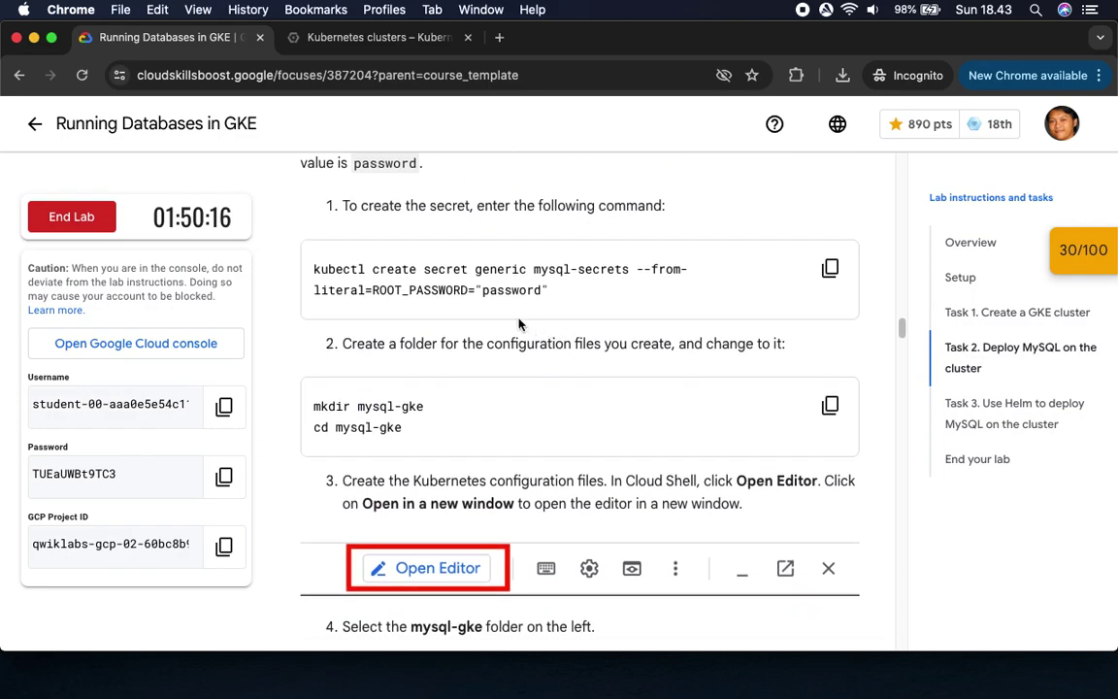
pyautogui.click(830, 268)
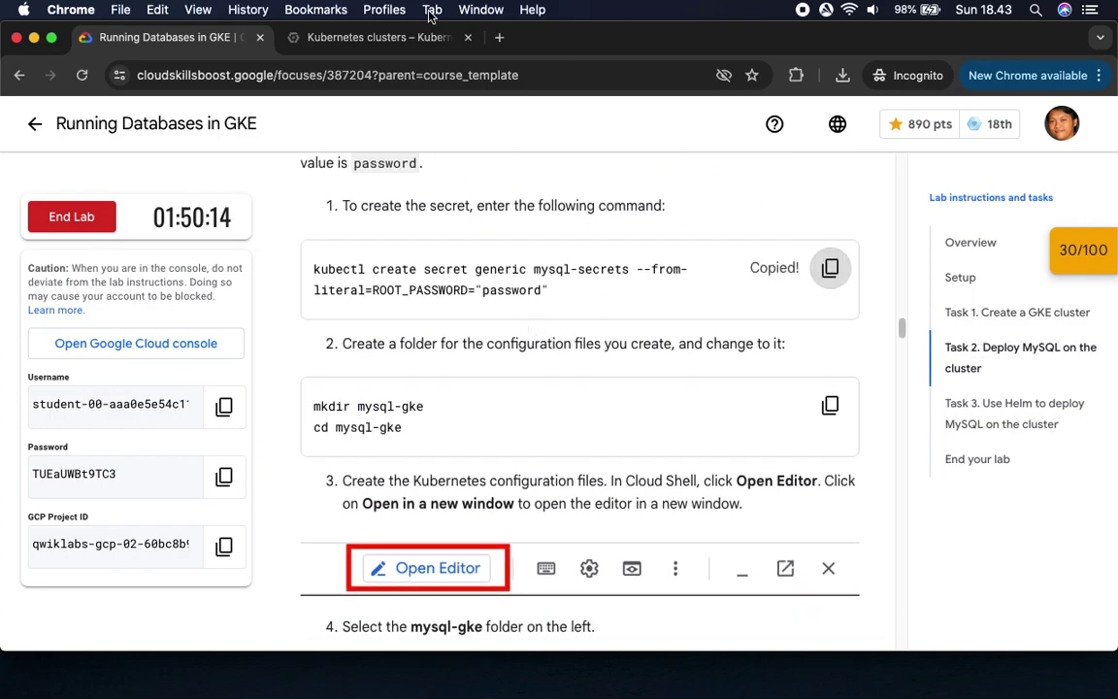
pyautogui.click(358, 39)
pyautogui.press('super+v')
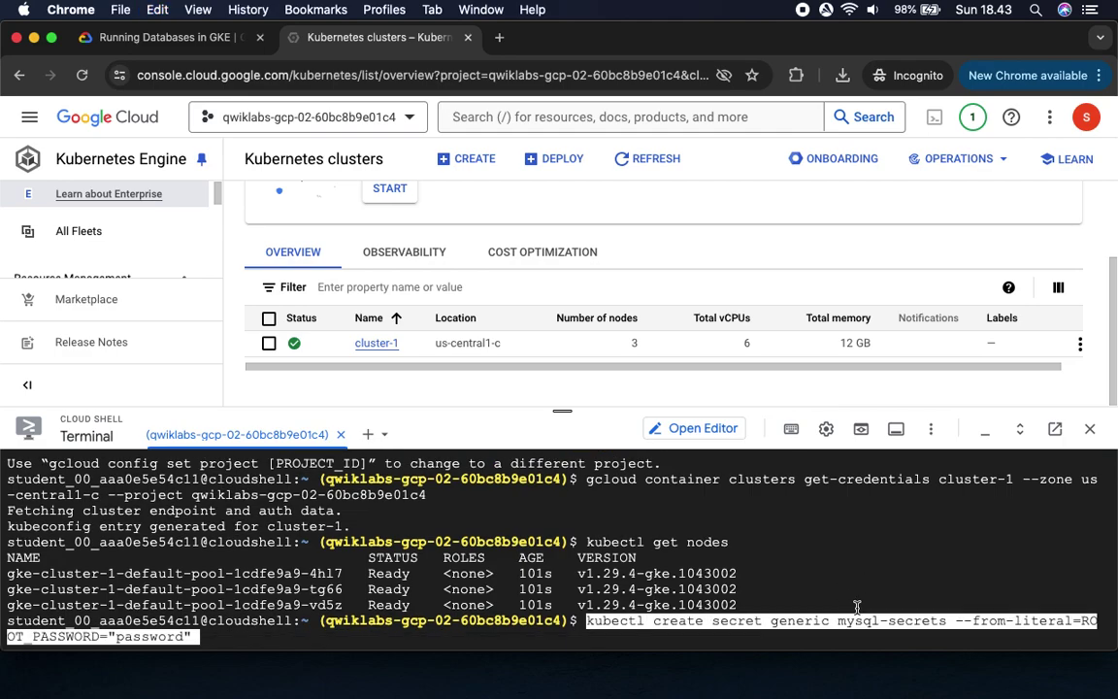
pyautogui.press('Return')
pyautogui.moveTo(566, 412); pyautogui.dragTo(564, 379)
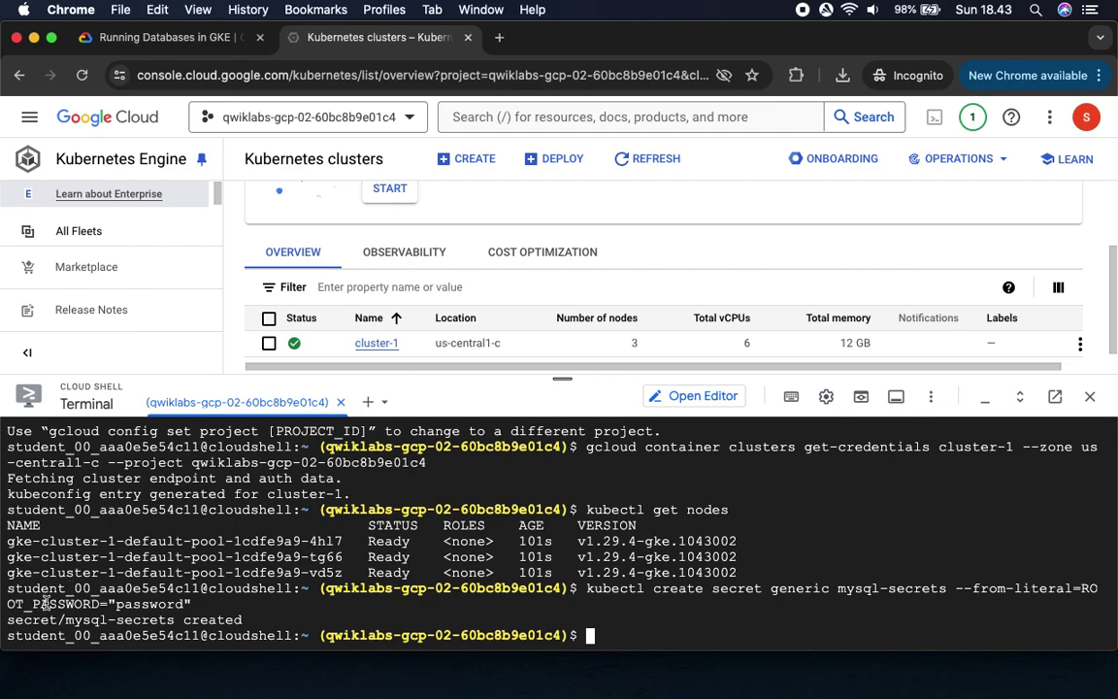
pyautogui.moveTo(9, 618); pyautogui.dragTo(352, 615)
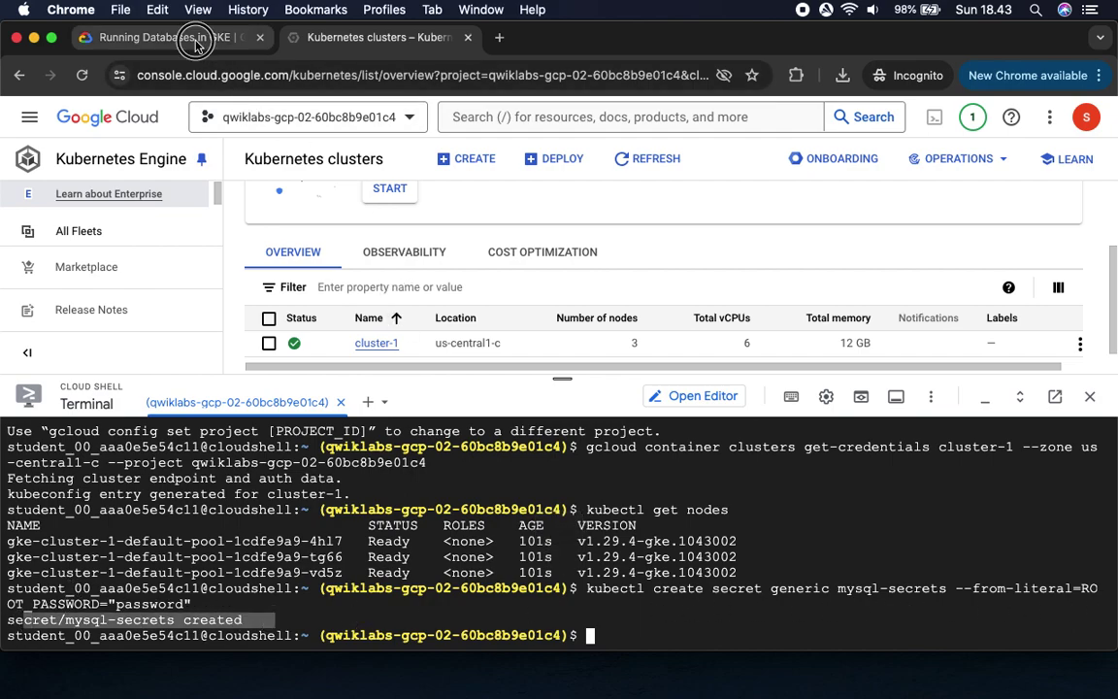
# Step: Copy the lab's folder commands and run mkdir mysql-gke and cd mysql-gke in Cloud Shell
pyautogui.click(196, 44)
pyautogui.scroll(-3, 795, 290)
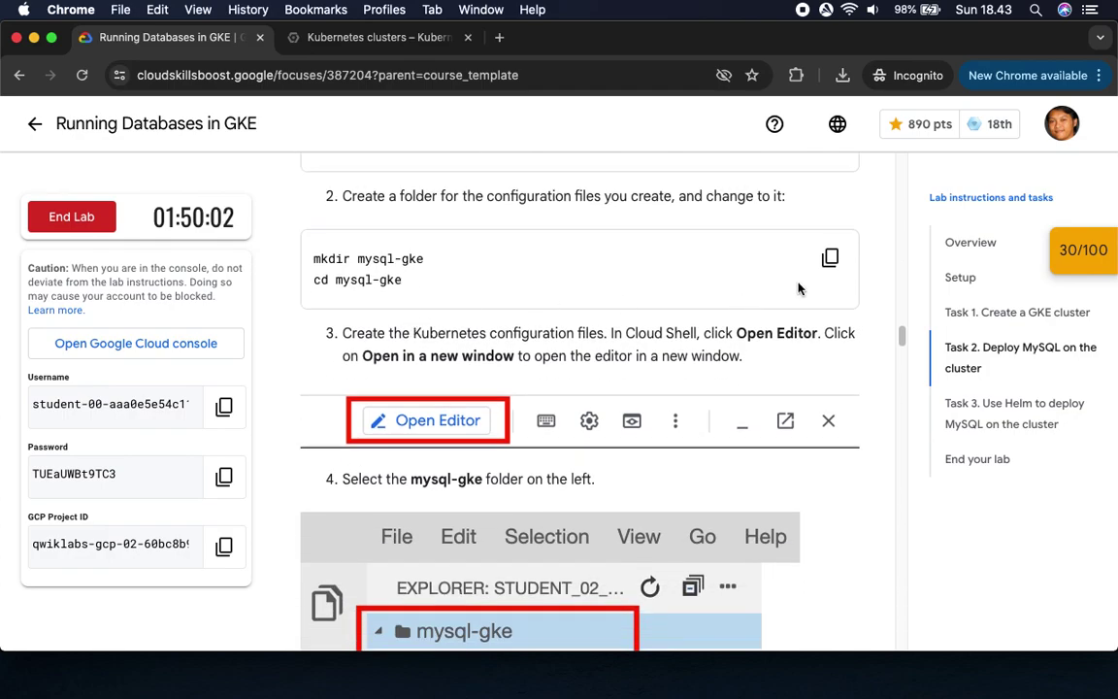
pyautogui.click(830, 258)
pyautogui.click(397, 39)
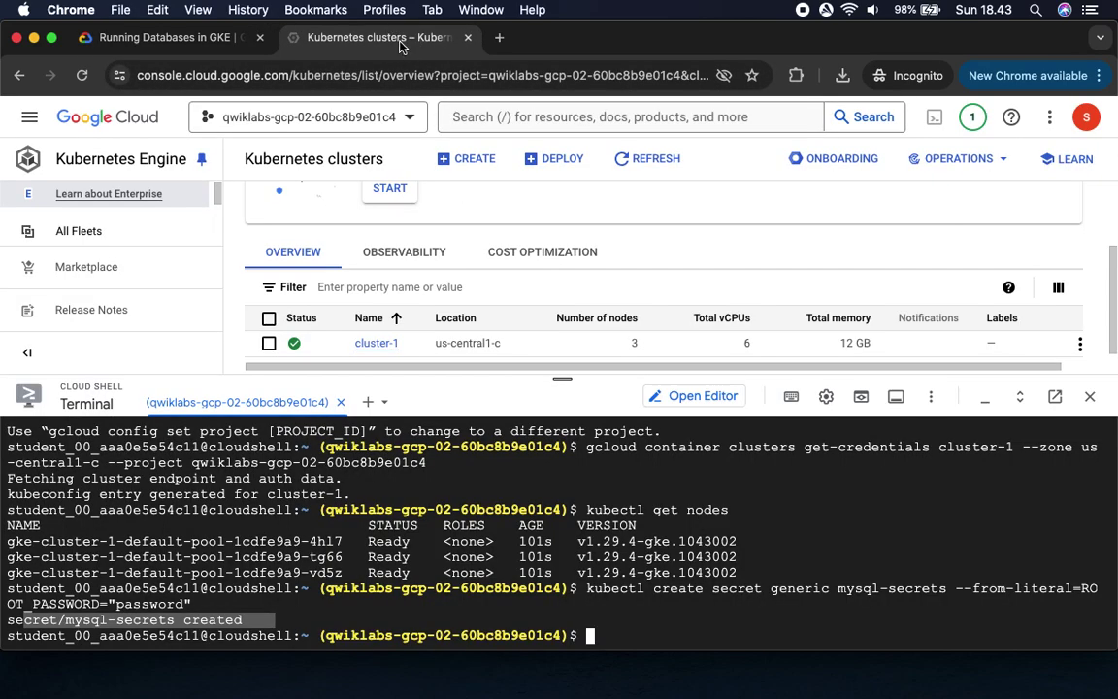
pyautogui.press('super+v')
pyautogui.press('Return')
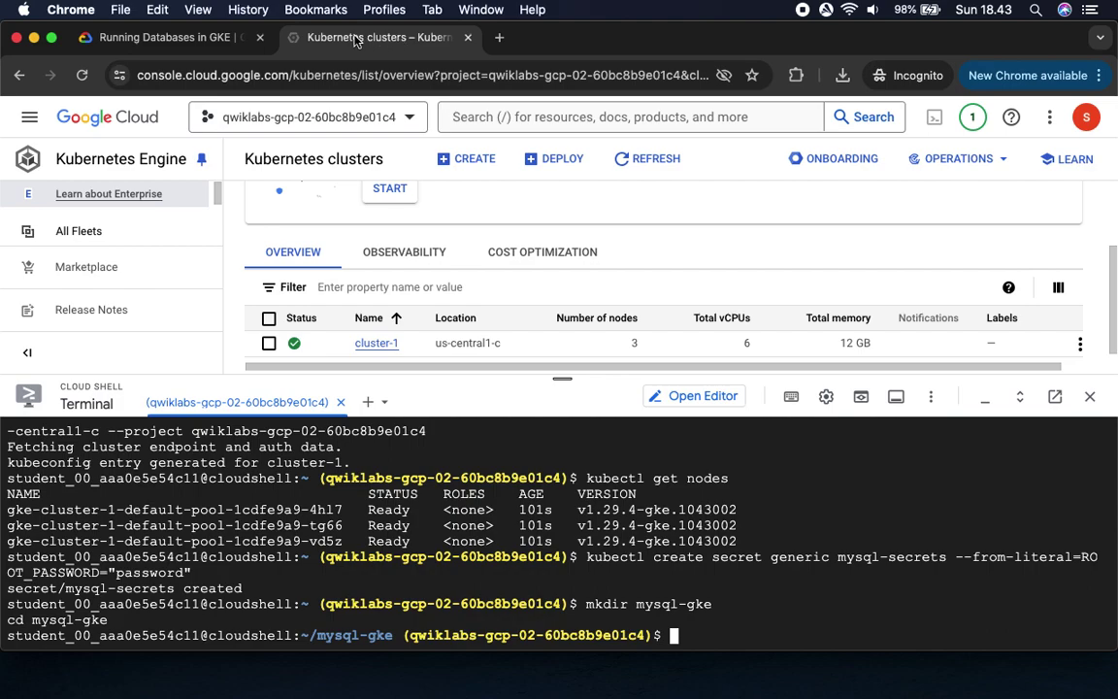
# Step: Open the Cloud Shell Editor as the lab instructs, and dismiss the full view tip
pyautogui.click(155, 37)
pyautogui.scroll(-3, 511, 356)
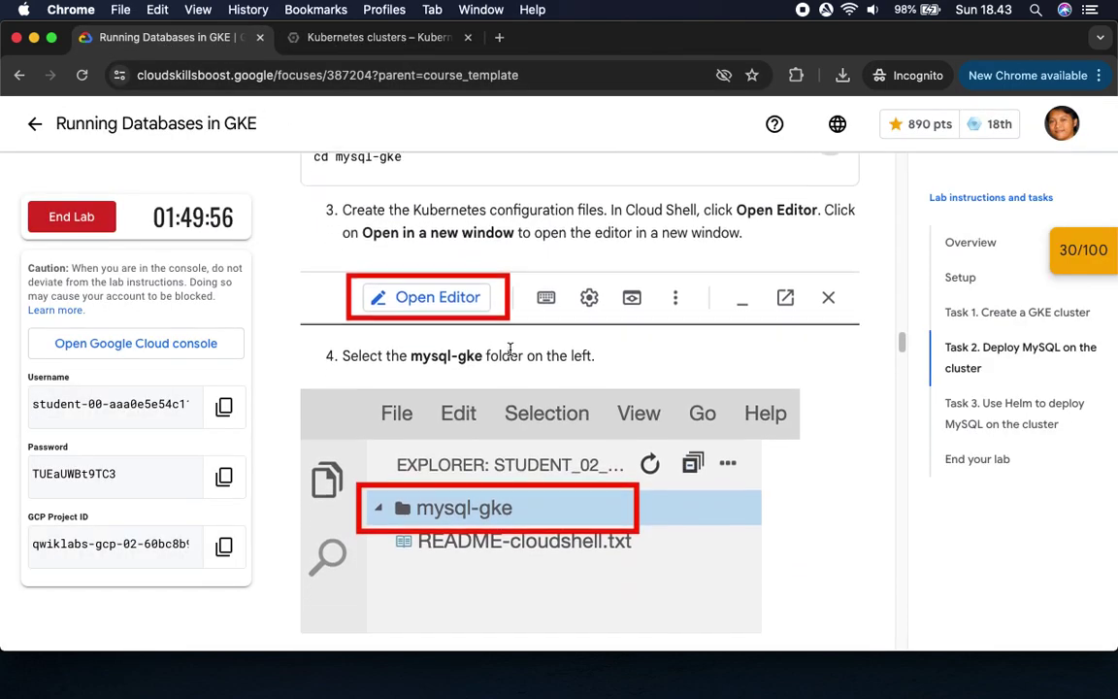
pyautogui.scroll(-2, 512, 356)
pyautogui.click(389, 41)
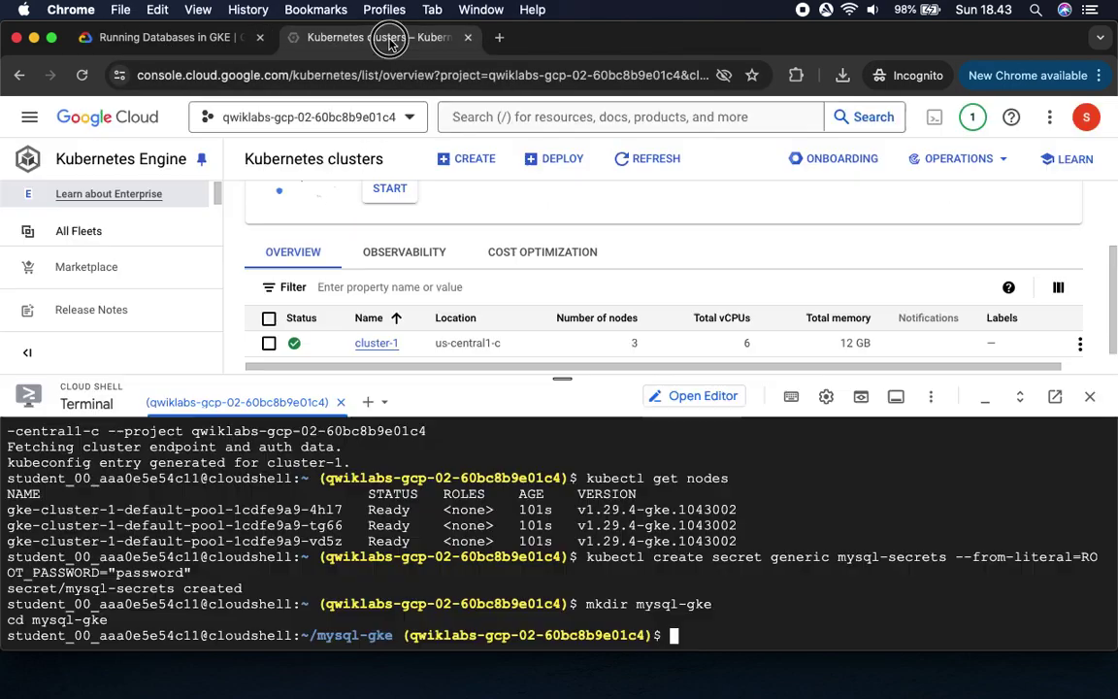
pyautogui.click(699, 393)
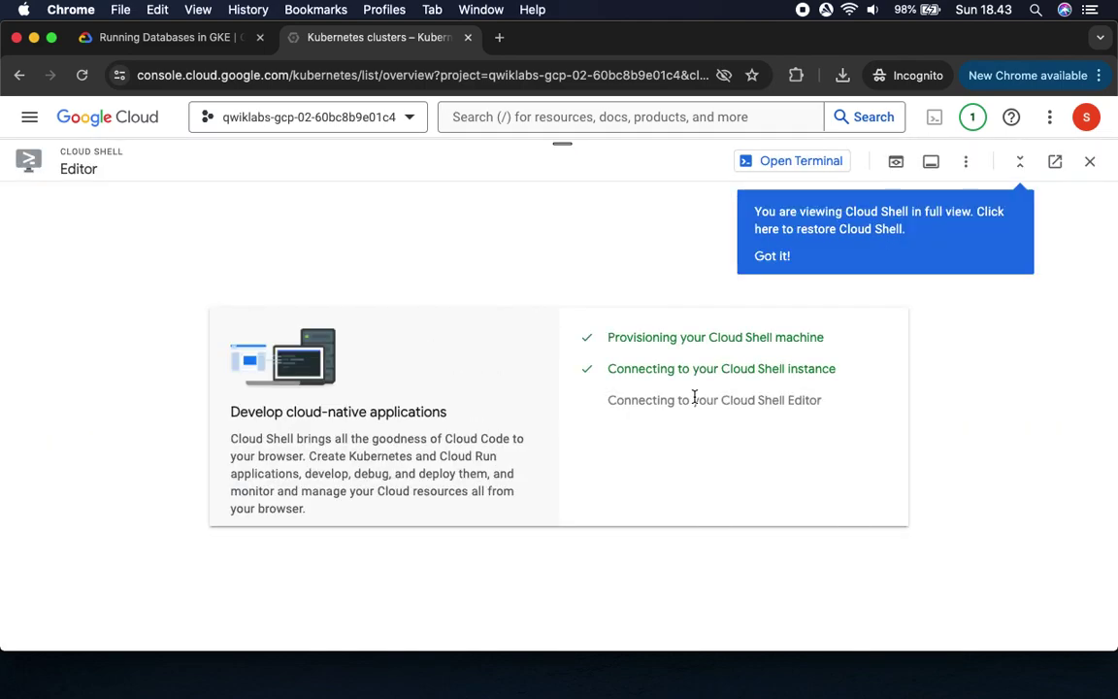
pyautogui.click(773, 258)
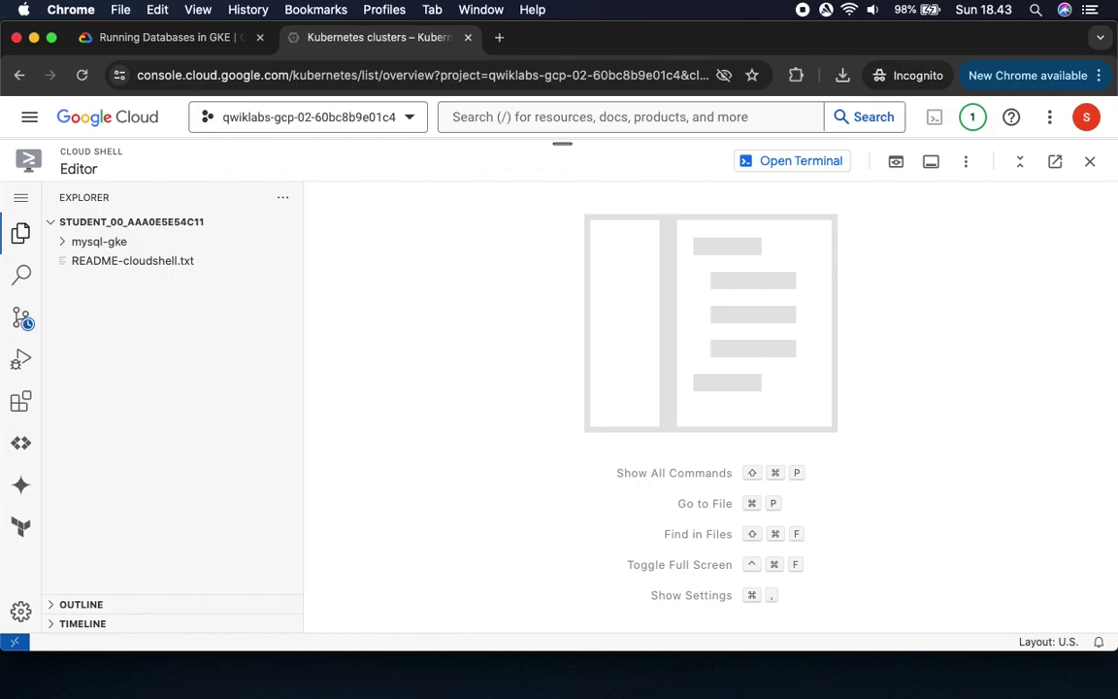
# Step: Copy the file name from the lab instructions and create a new file volume.yaml in the mysql-gke folder
pyautogui.click(135, 37)
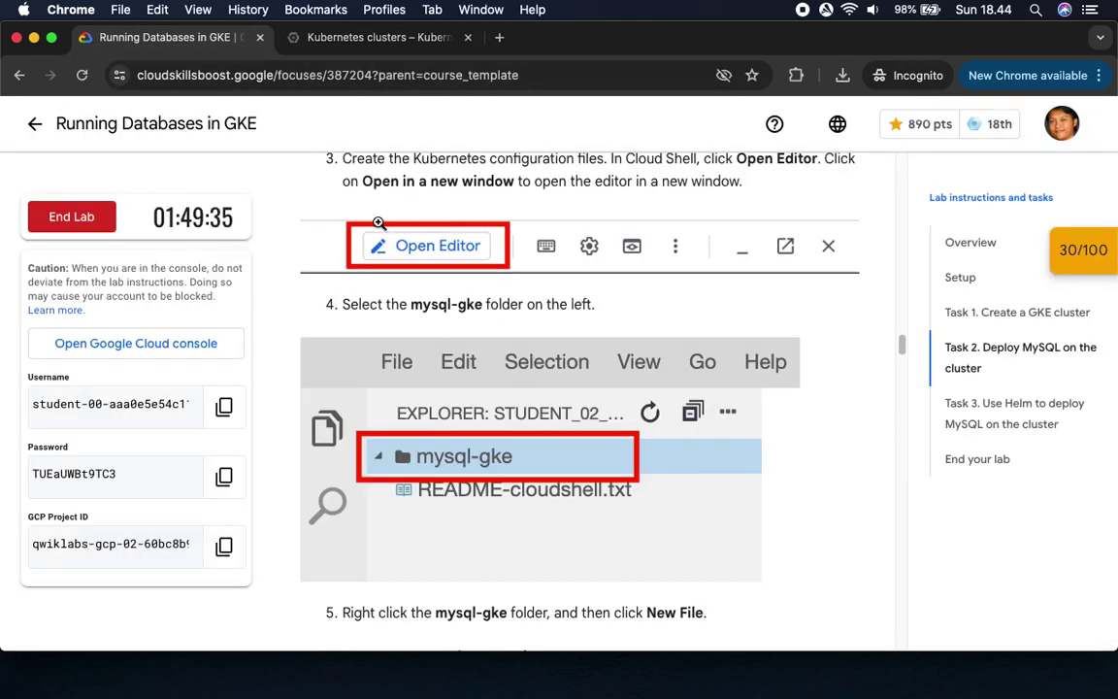
pyautogui.moveTo(387, 303); pyautogui.dragTo(551, 305)
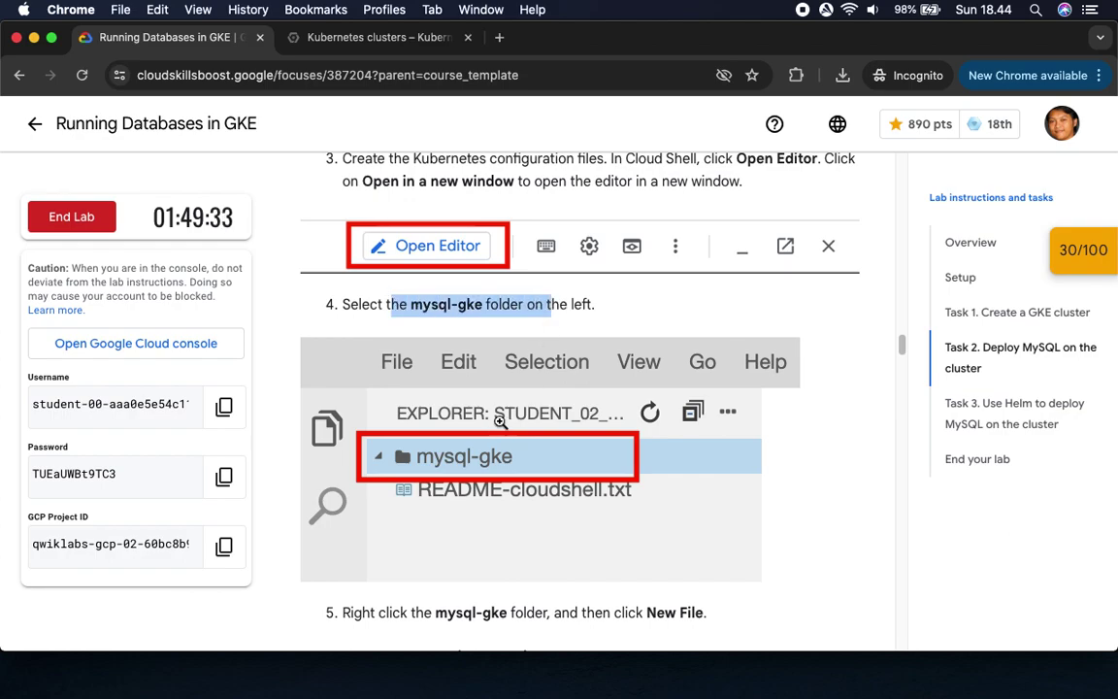
pyautogui.scroll(-5, 556, 505)
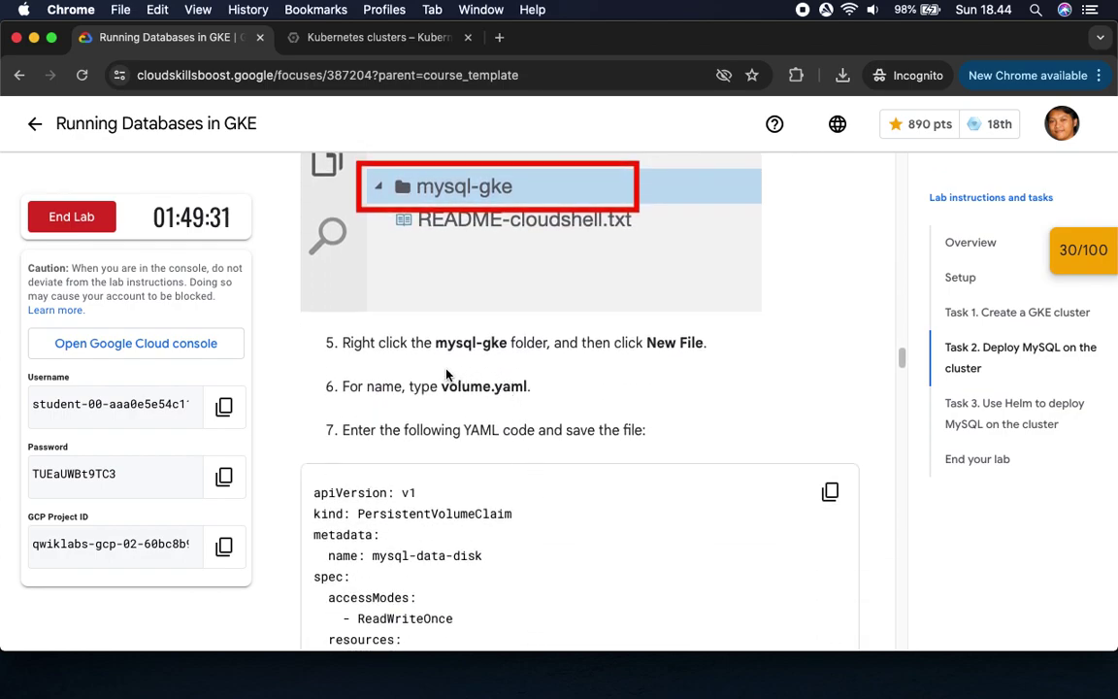
pyautogui.moveTo(392, 350); pyautogui.dragTo(507, 345)
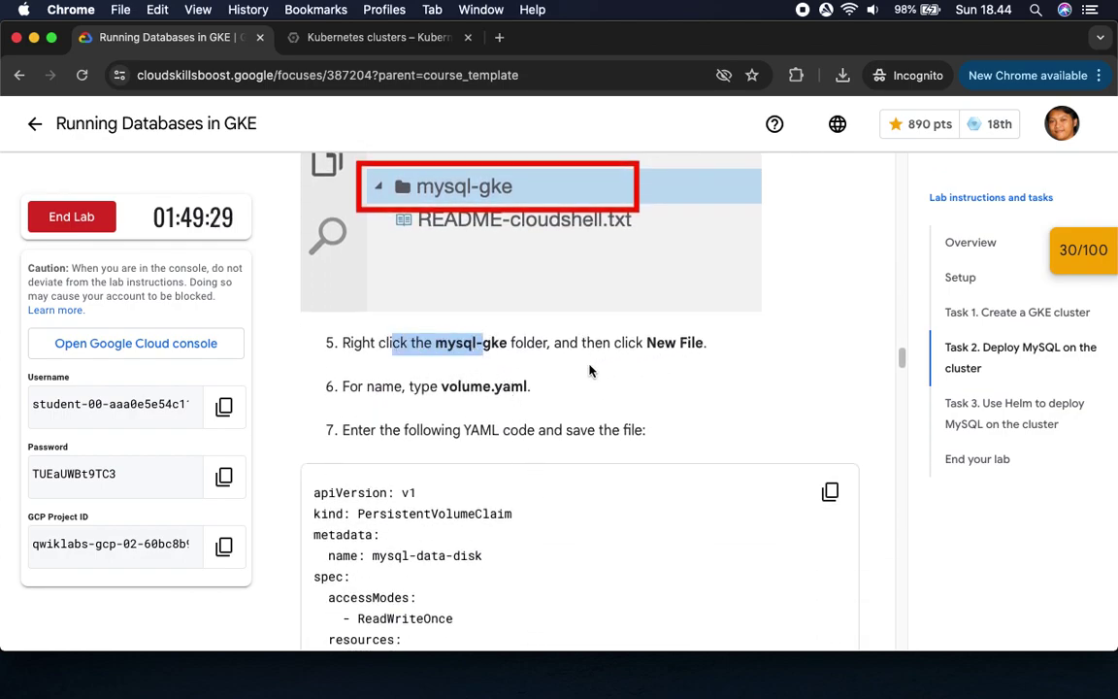
pyautogui.moveTo(442, 387); pyautogui.dragTo(530, 390)
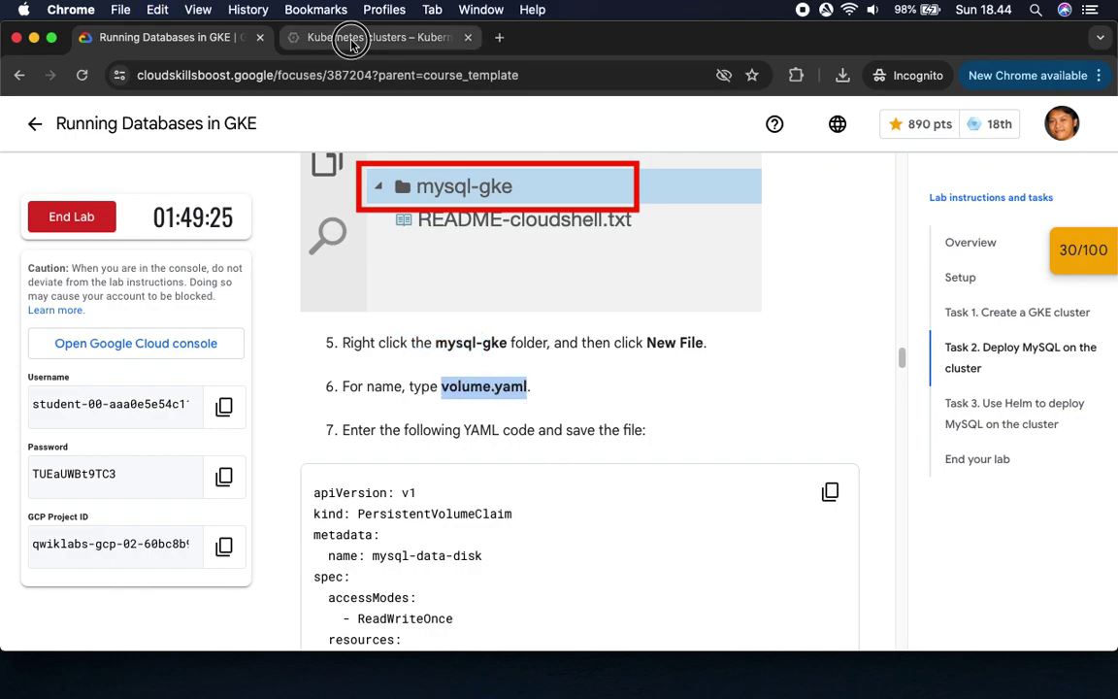
pyautogui.click(320, 36)
pyautogui.rightClick(100, 242)
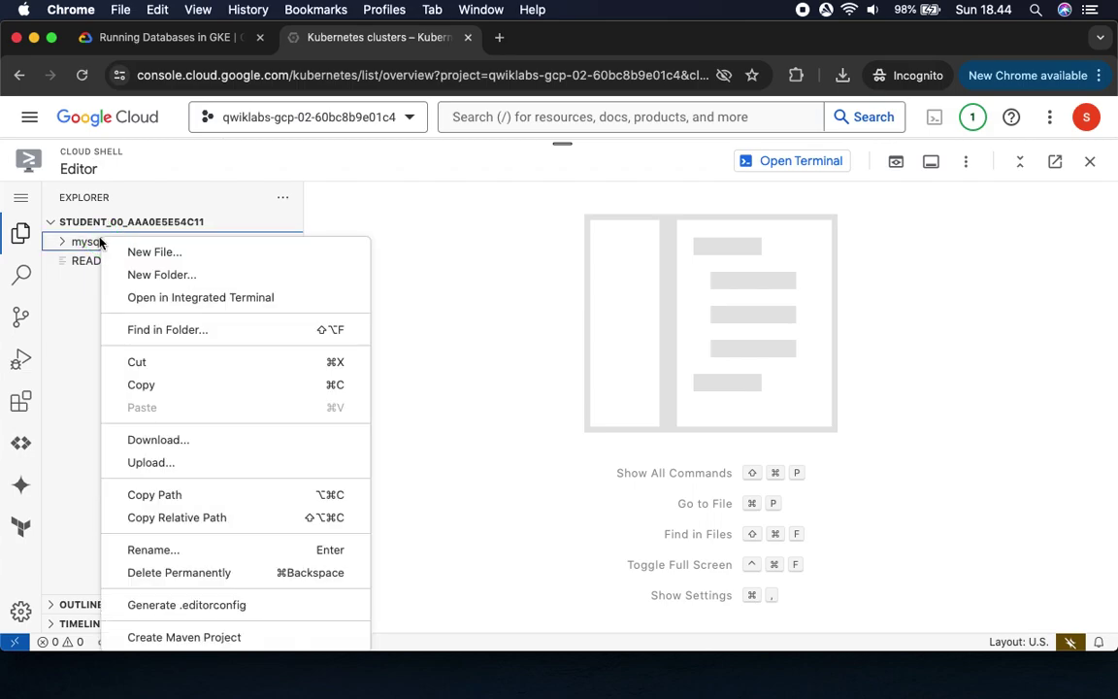
pyautogui.click(151, 251)
pyautogui.press('super+v')
pyautogui.press('Return')
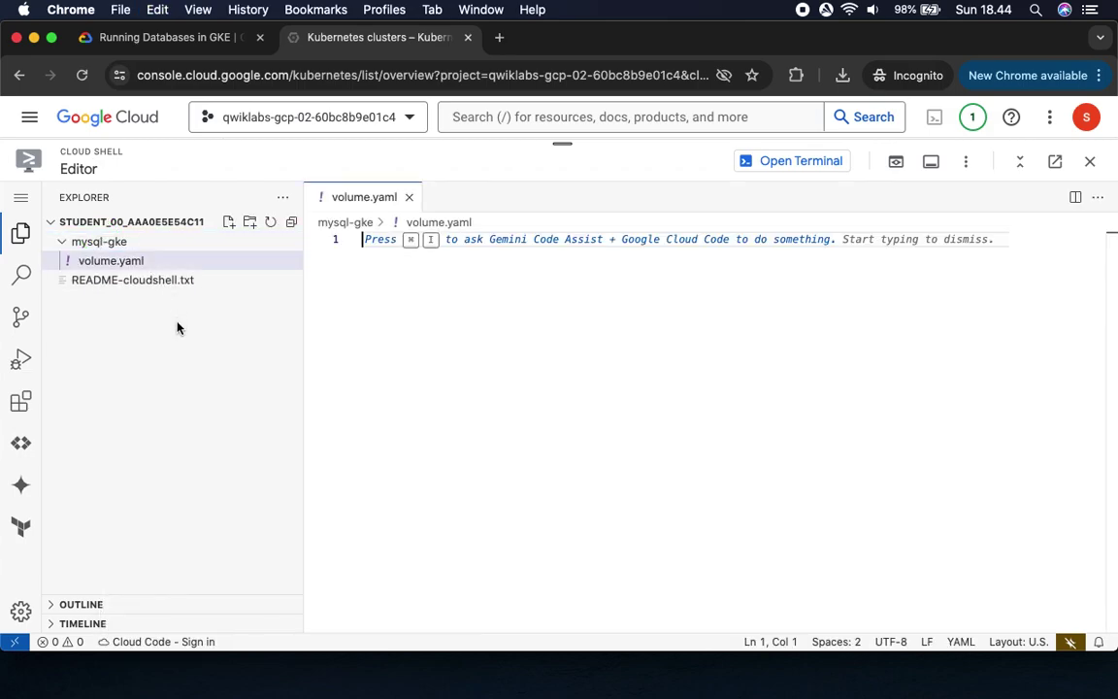
# Step: Fill volume.yaml with the lab's PersistentVolumeClaim code for mysql-data-disk with 1Gi storage, and save the file
pyautogui.click(158, 36)
pyautogui.scroll(-2, 571, 482)
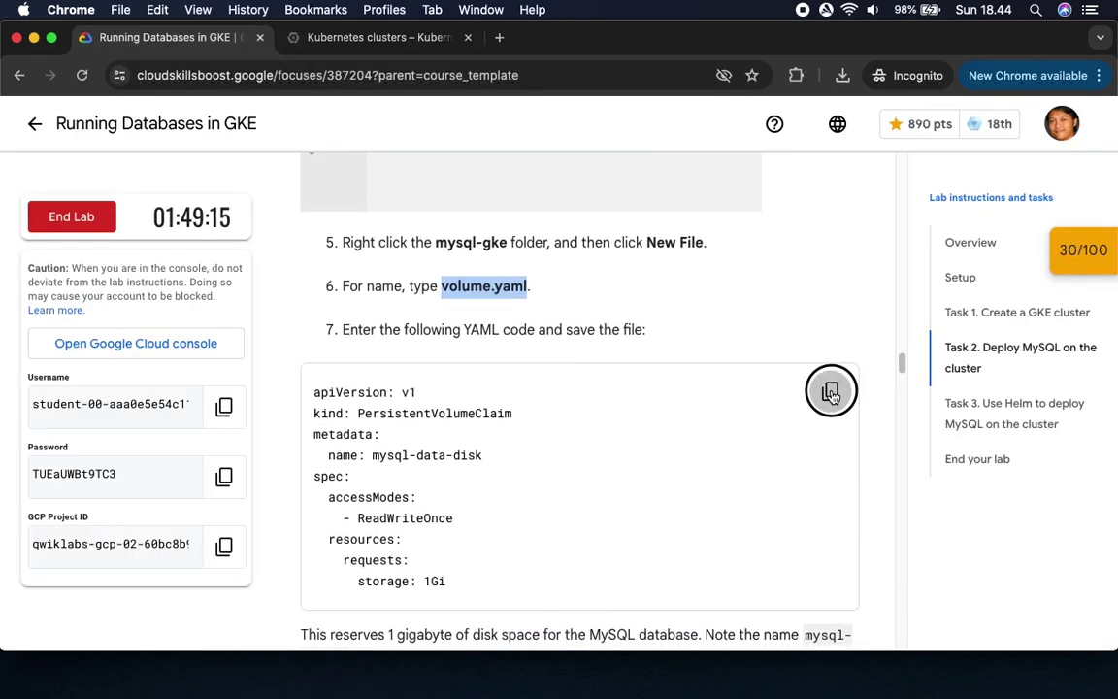
pyautogui.click(830, 392)
pyautogui.click(380, 39)
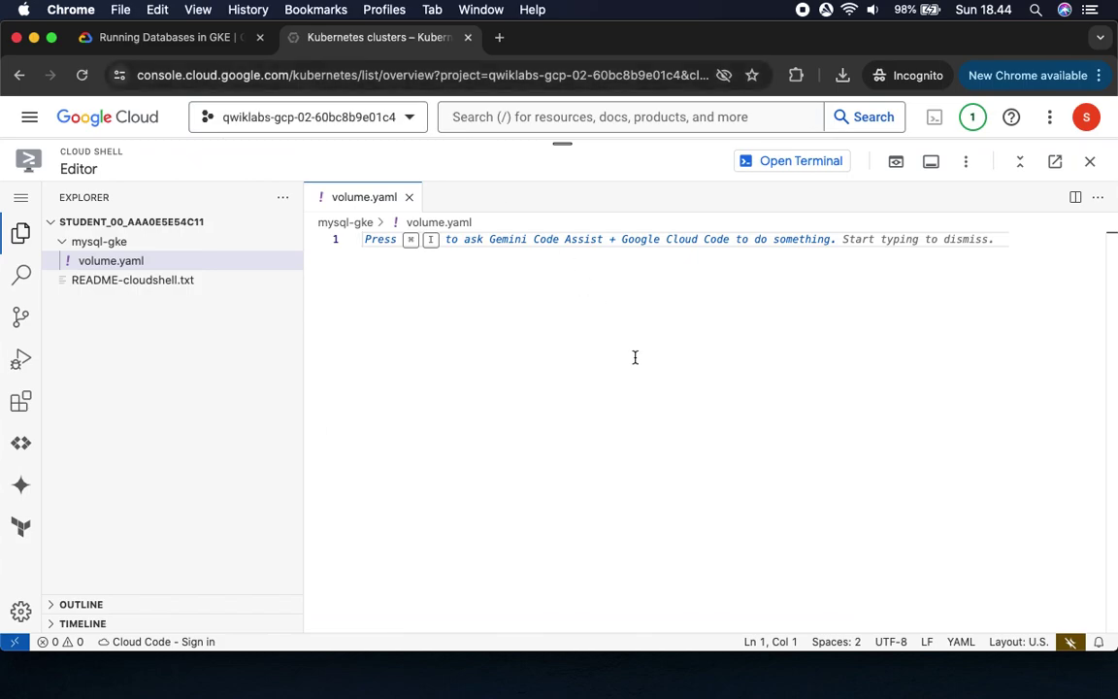
pyautogui.press('super+v')
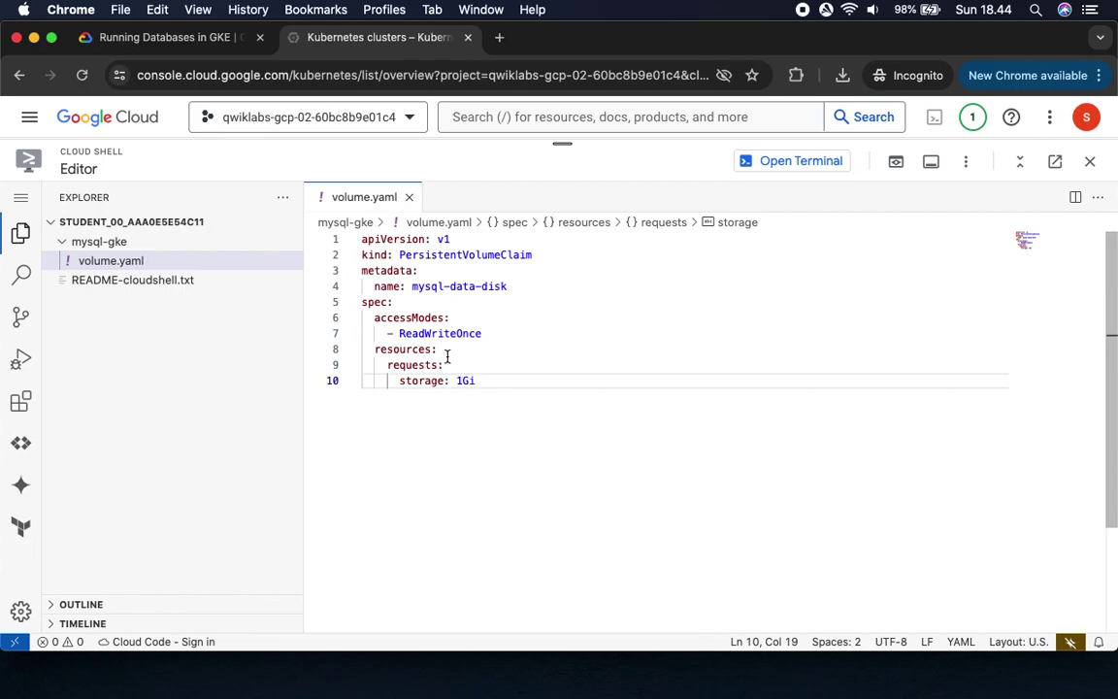
pyautogui.click(20, 197)
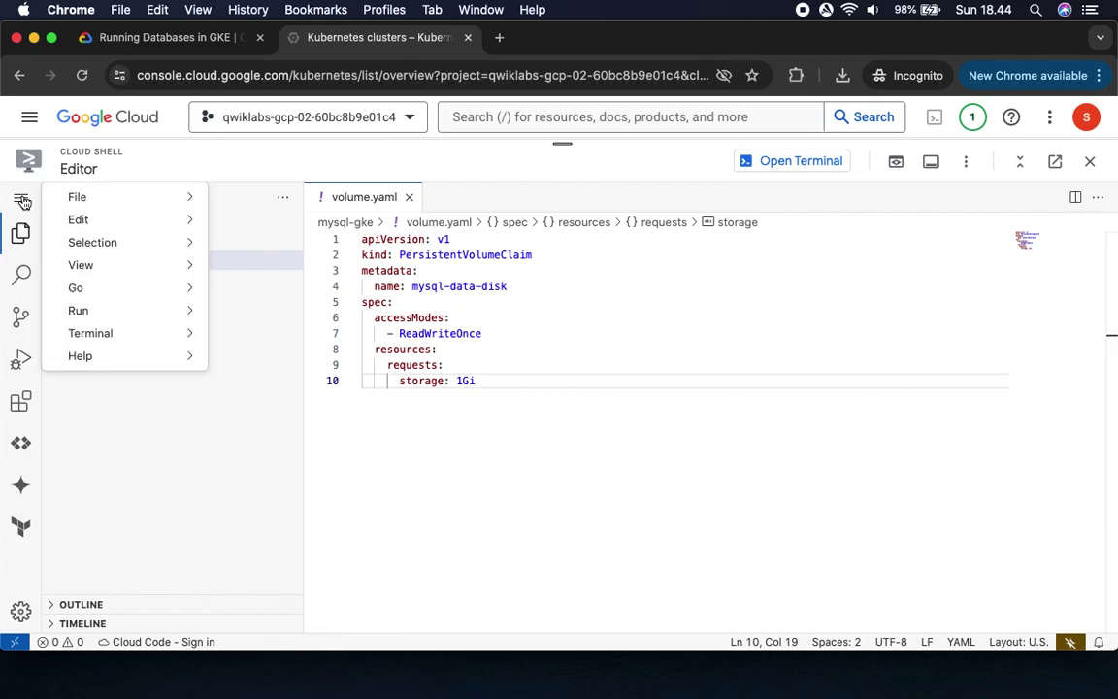
pyautogui.moveTo(194, 204)
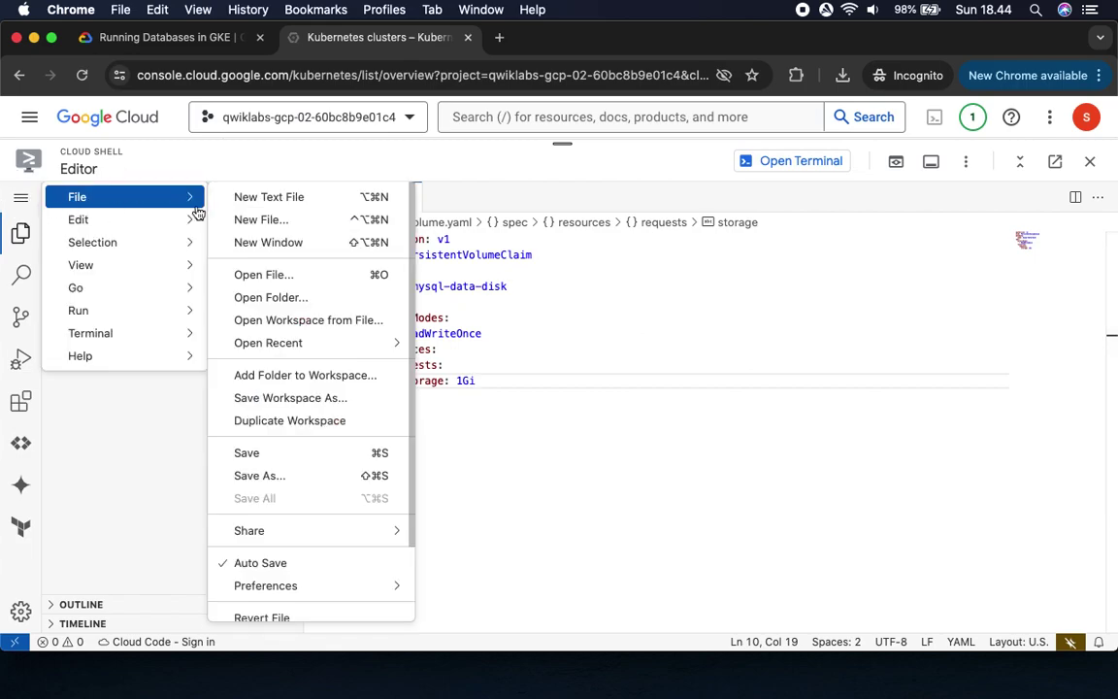
pyautogui.click(249, 455)
# Step: Copy the next file name from the lab instructions and create a new file deployment.yaml in the mysql-gke folder
pyautogui.click(180, 39)
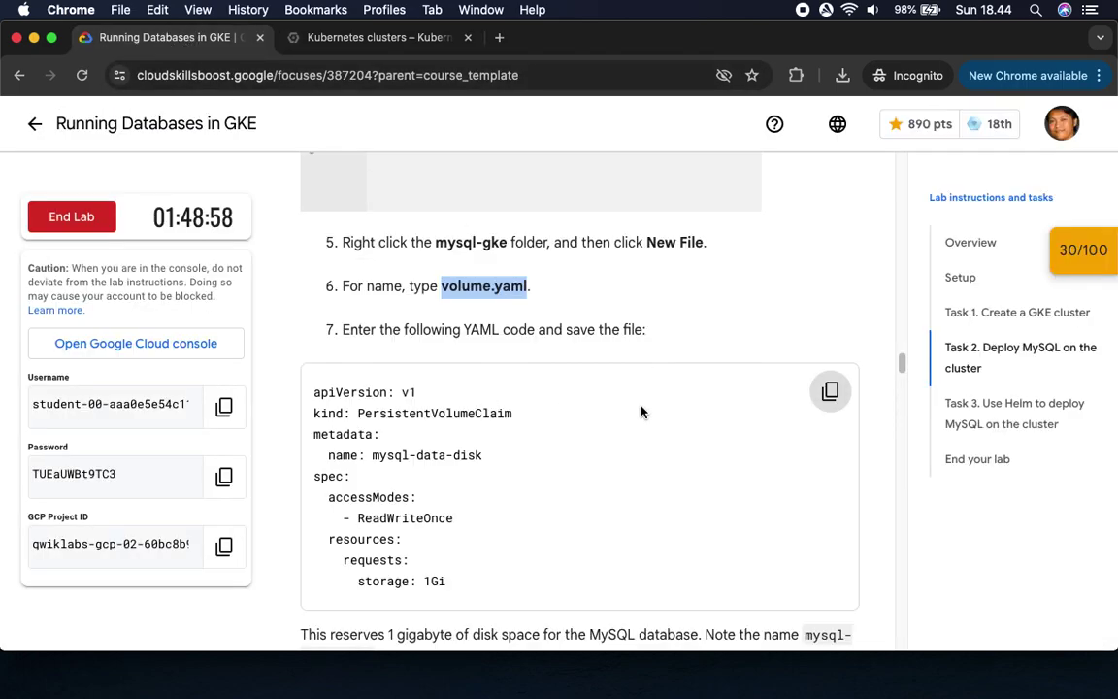
pyautogui.scroll(-5, 583, 408)
pyautogui.scroll(-3, 456, 427)
pyautogui.scroll(-1, 497, 473)
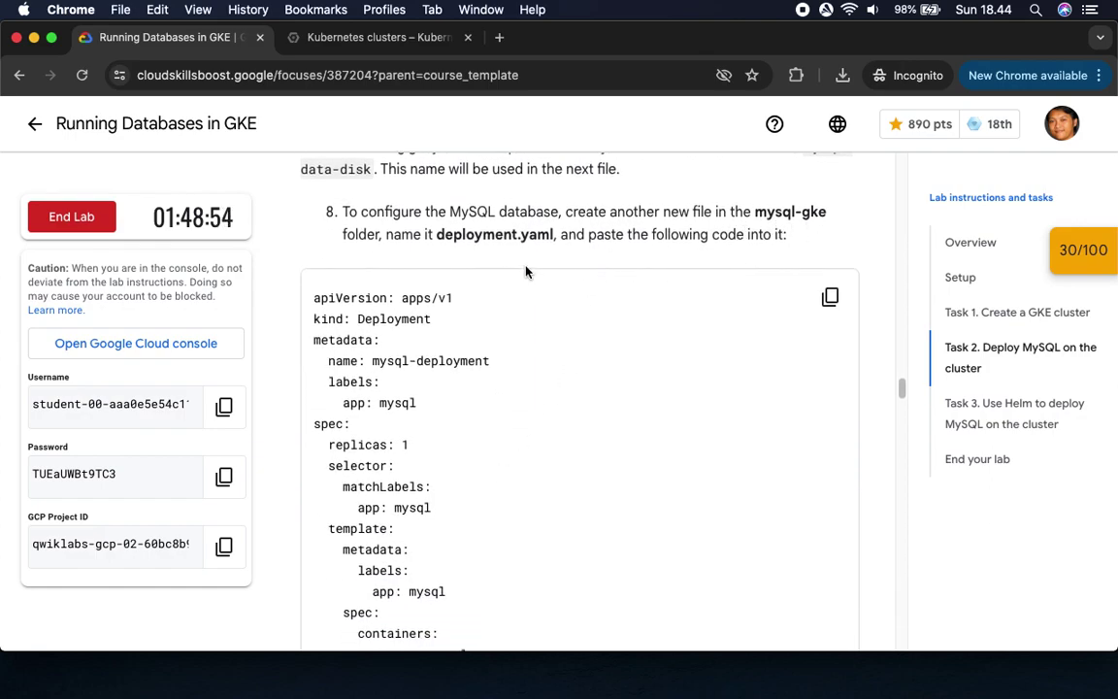
pyautogui.moveTo(437, 235); pyautogui.dragTo(554, 240)
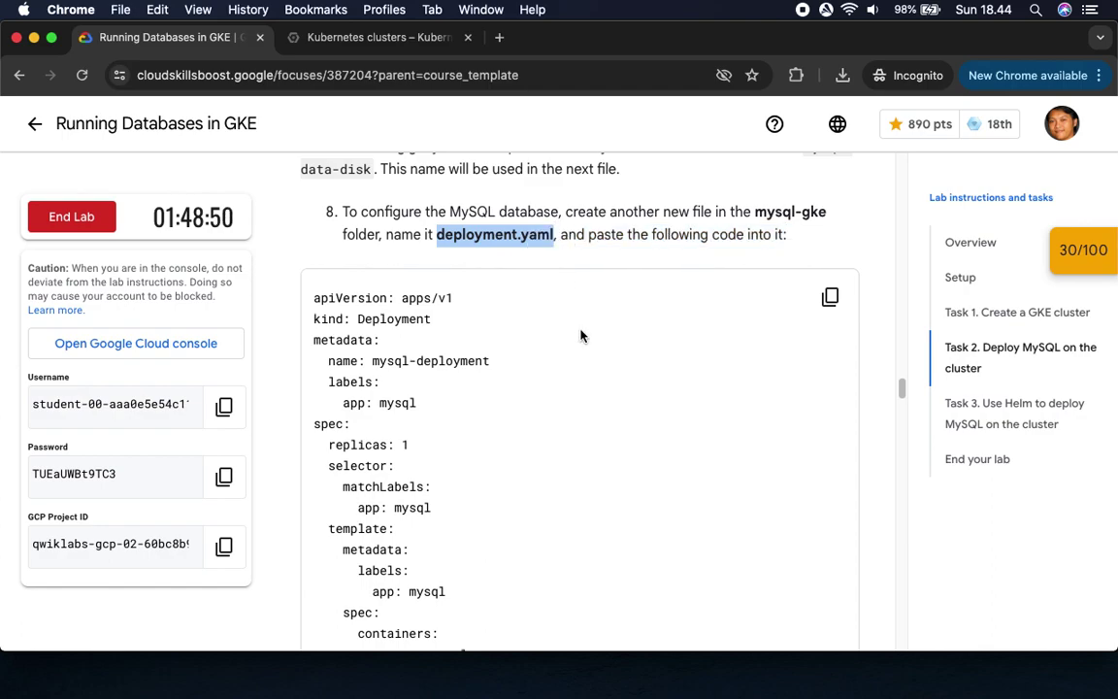
pyautogui.click(356, 36)
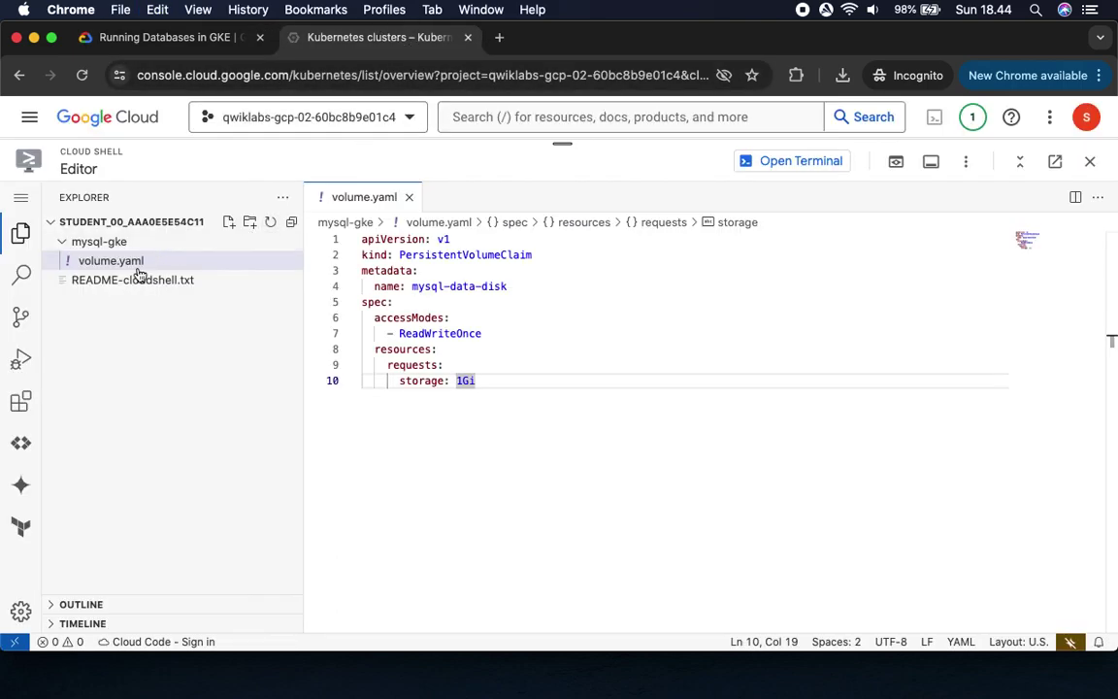
pyautogui.rightClick(100, 242)
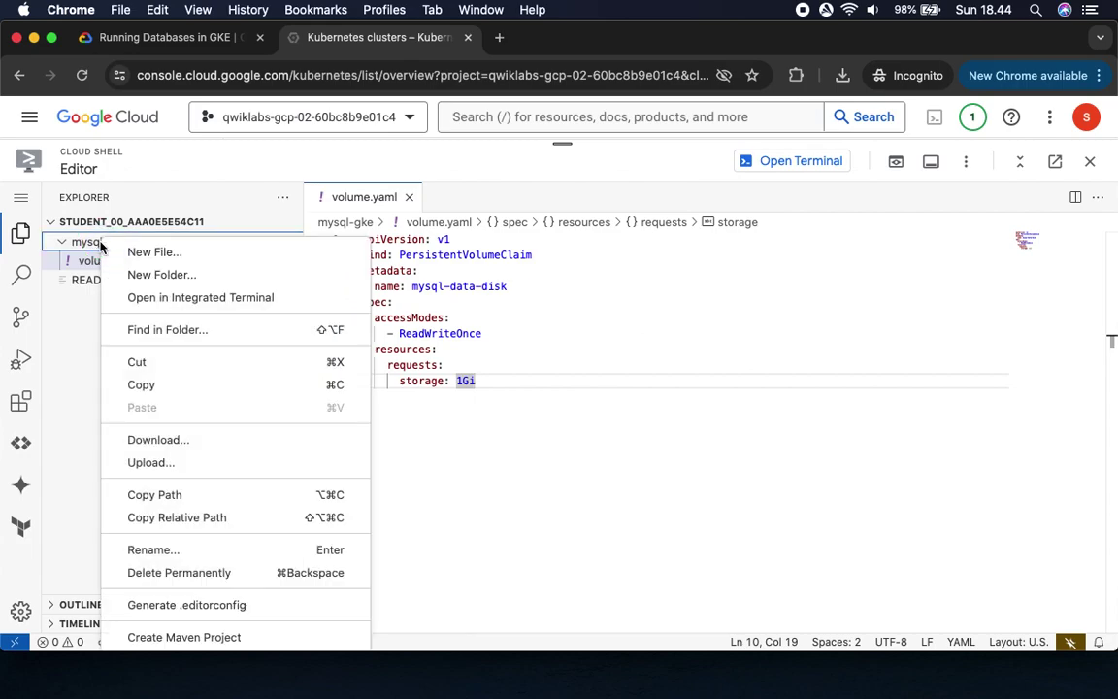
pyautogui.click(175, 254)
pyautogui.press('super+v')
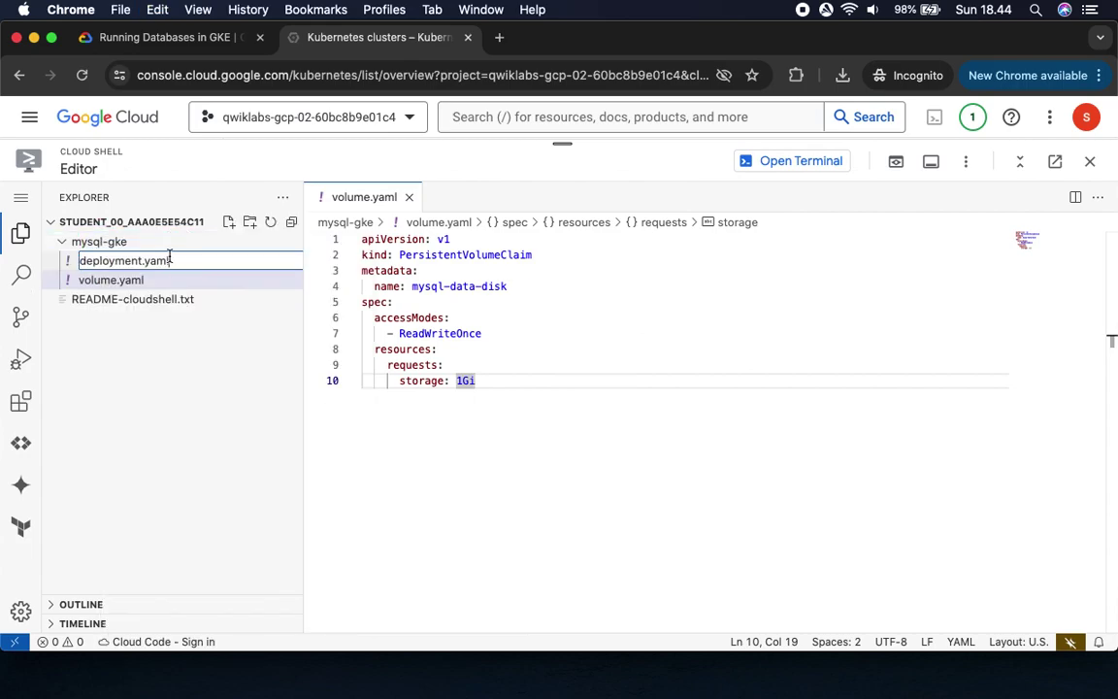
pyautogui.press('Return')
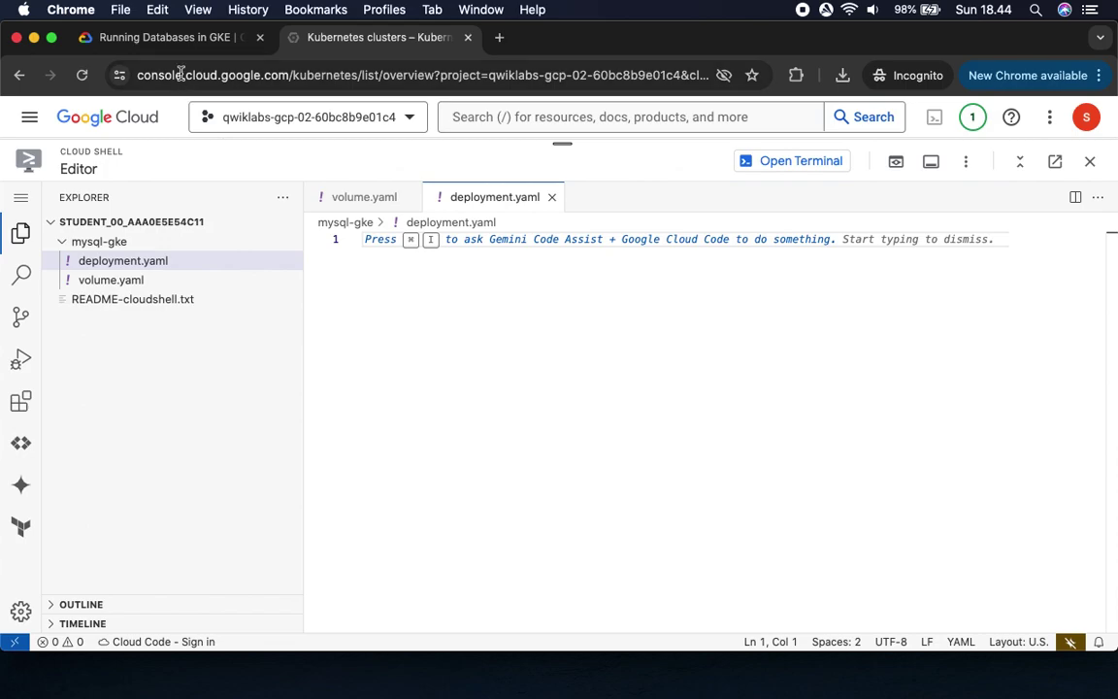
# Step: Fill deployment.yaml with the lab's mysql-deployment code using image mysql:8.0, including the MYSQL_PASSWORD value
pyautogui.click(170, 38)
pyautogui.click(830, 297)
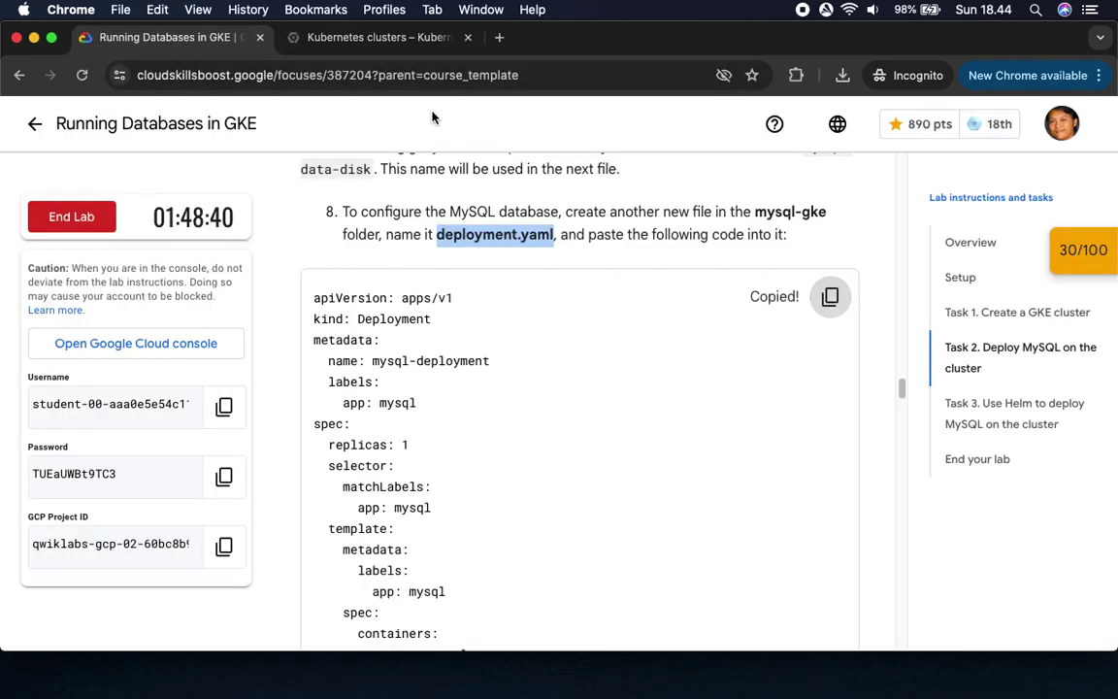
pyautogui.click(347, 37)
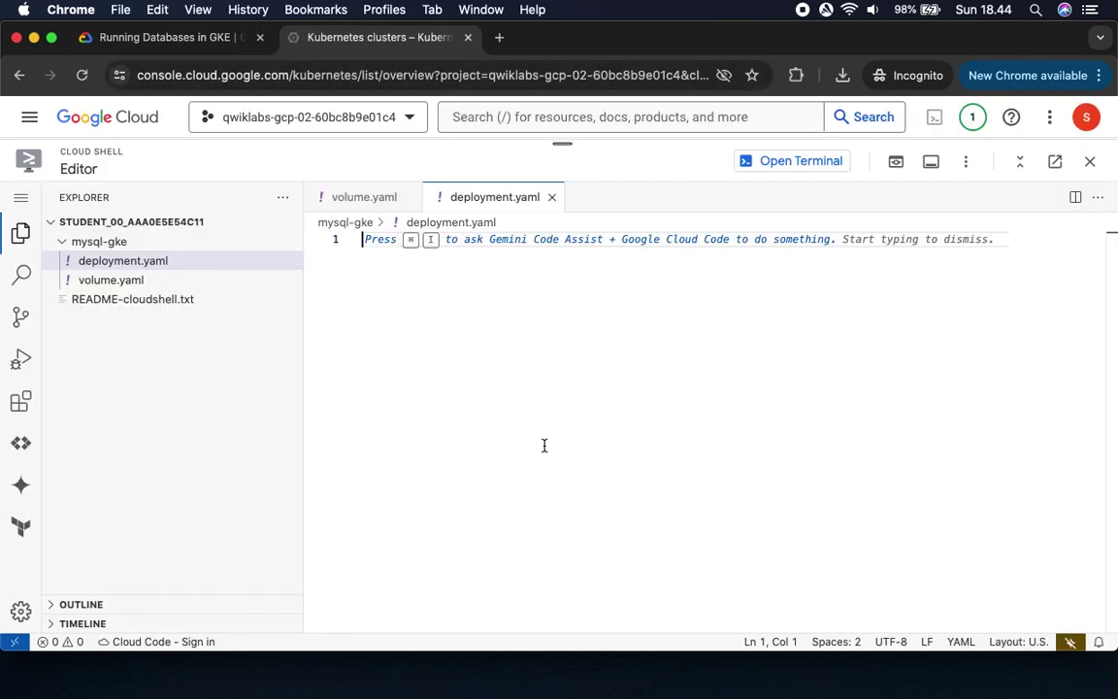
pyautogui.press('super+v')
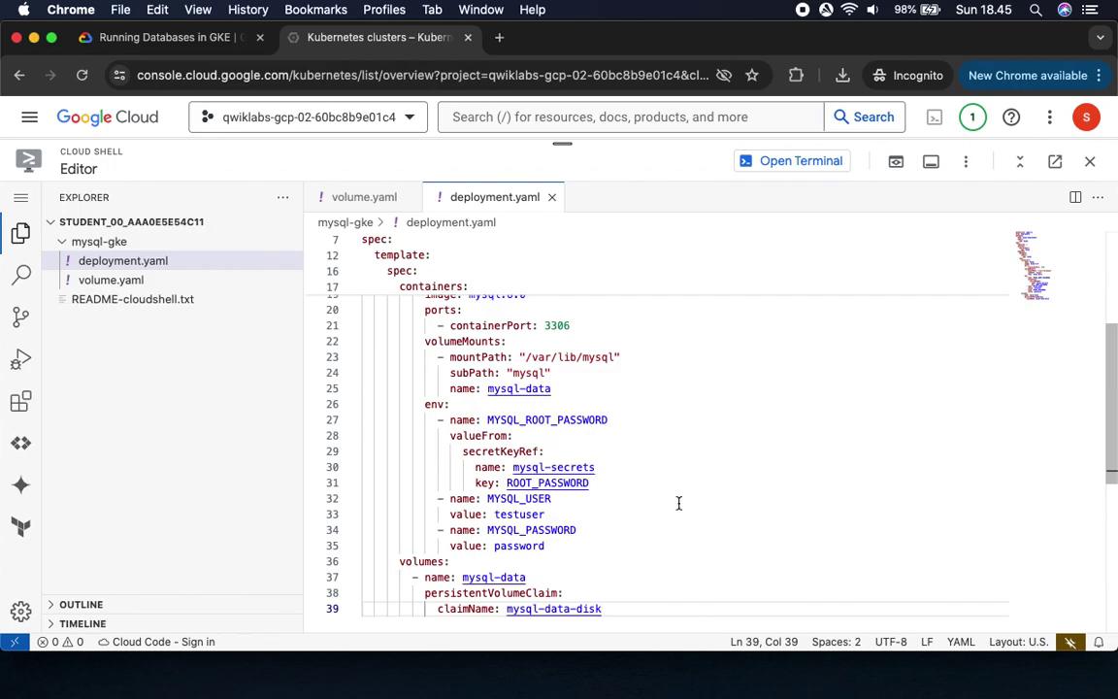
pyautogui.scroll(5, 678, 502)
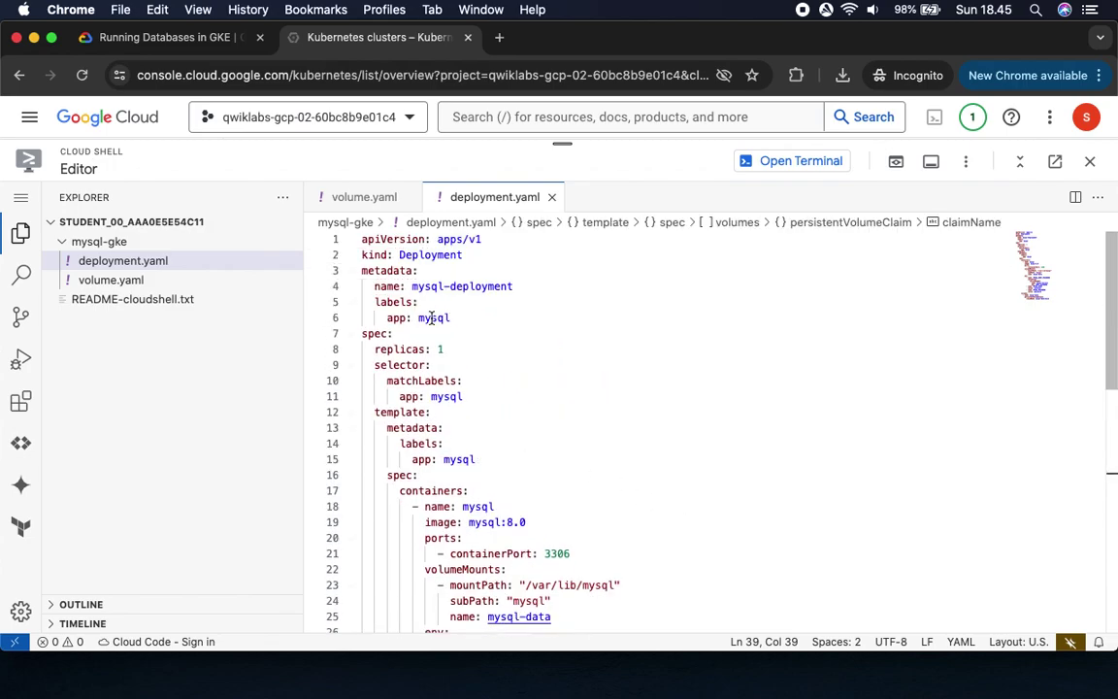
# Step: Review the rest of the code in deployment.yaml and save the file
pyautogui.scroll(-6, 494, 517)
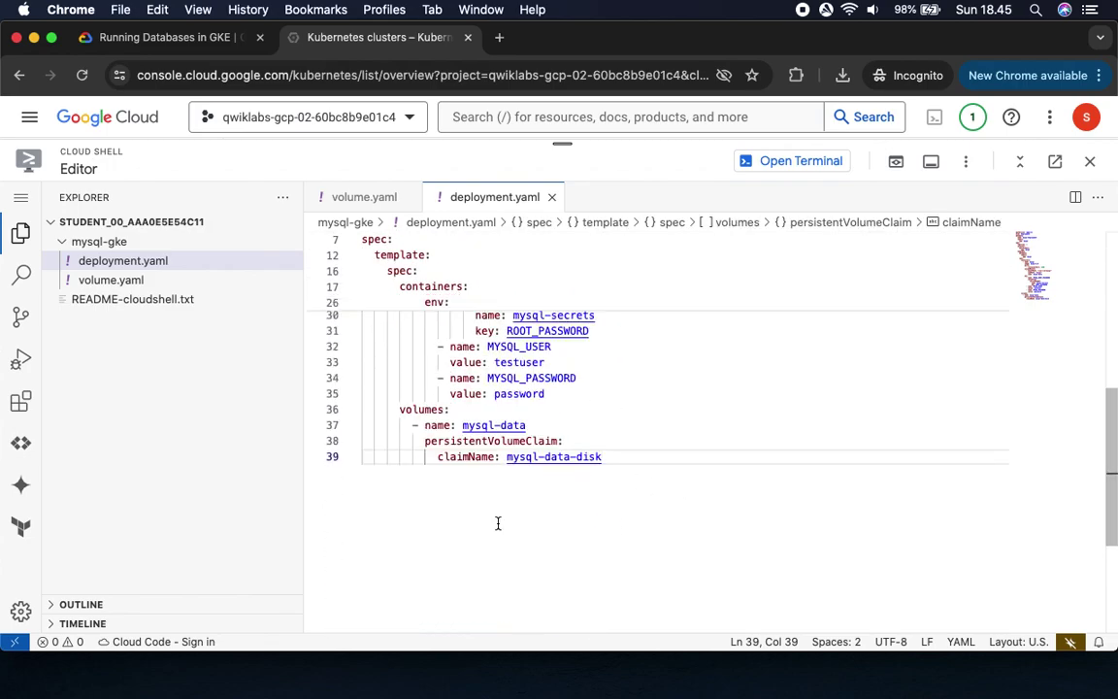
pyautogui.click(20, 195)
pyautogui.moveTo(132, 205)
pyautogui.click(249, 450)
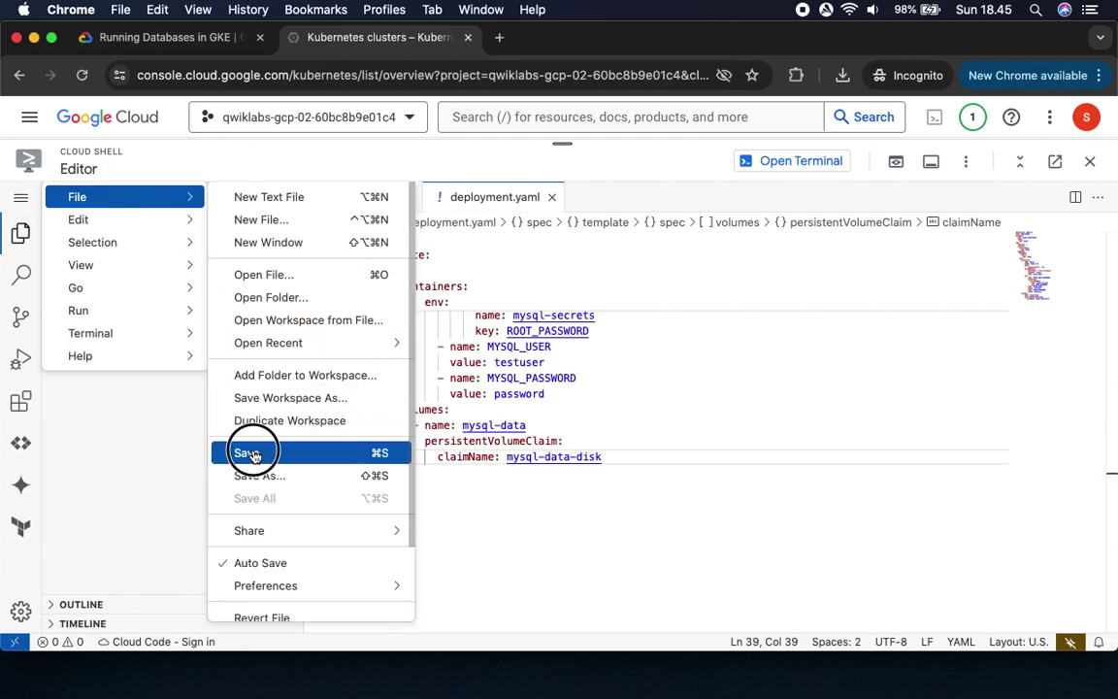
# Step: Copy the third file name from the lab instructions and create a new file service.yaml in the mysql-gke folder
pyautogui.click(173, 37)
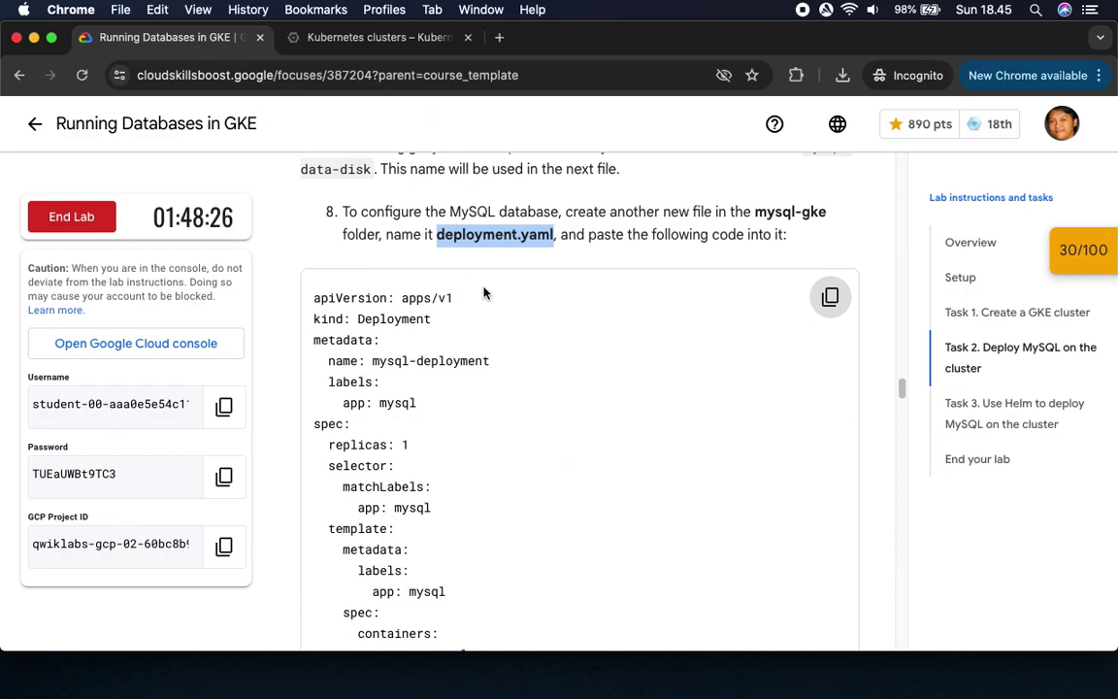
pyautogui.scroll(-4, 485, 303)
pyautogui.scroll(-10, 485, 303)
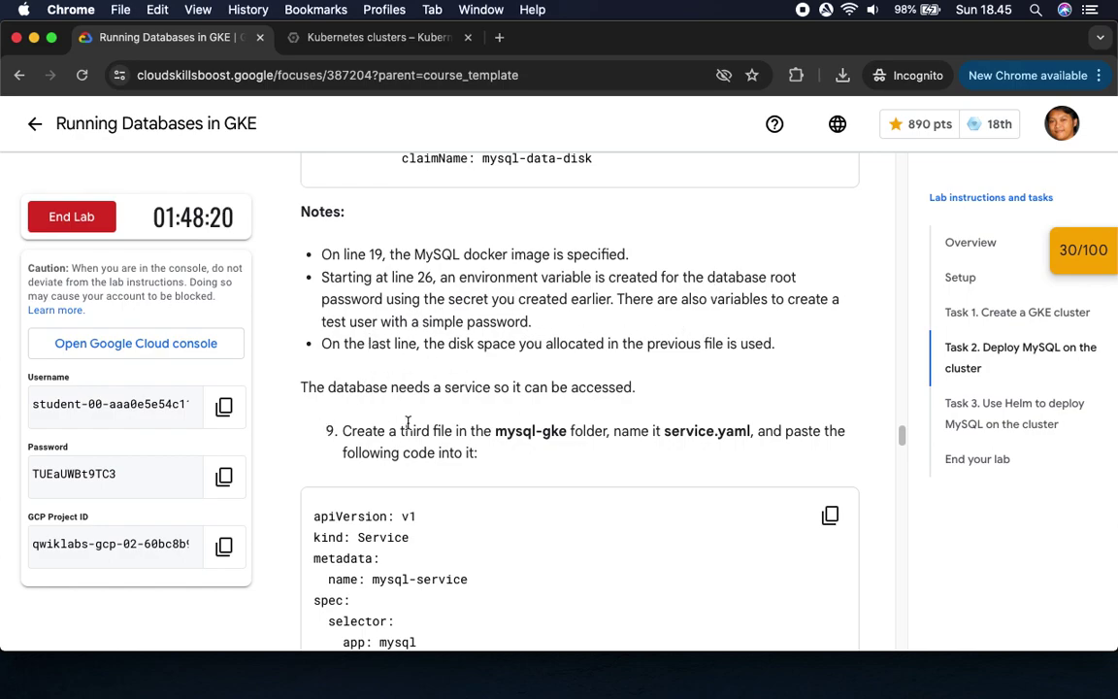
pyautogui.scroll(-1, 424, 353)
pyautogui.scroll(-3, 464, 363)
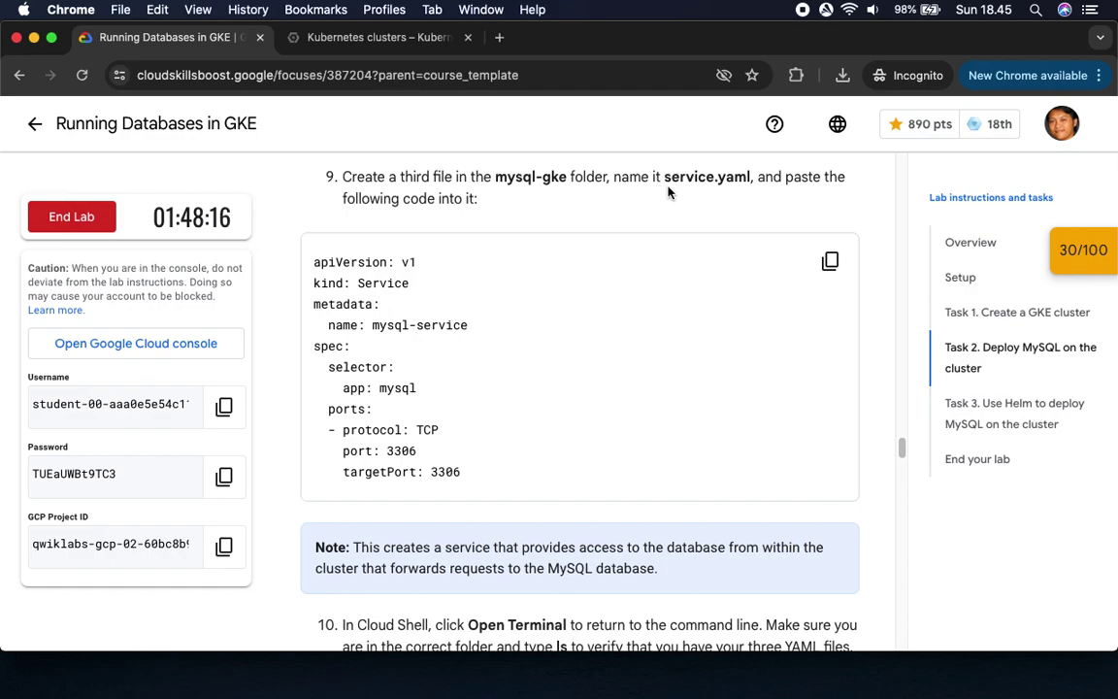
pyautogui.moveTo(718, 179); pyautogui.dragTo(746, 192)
pyautogui.click(361, 36)
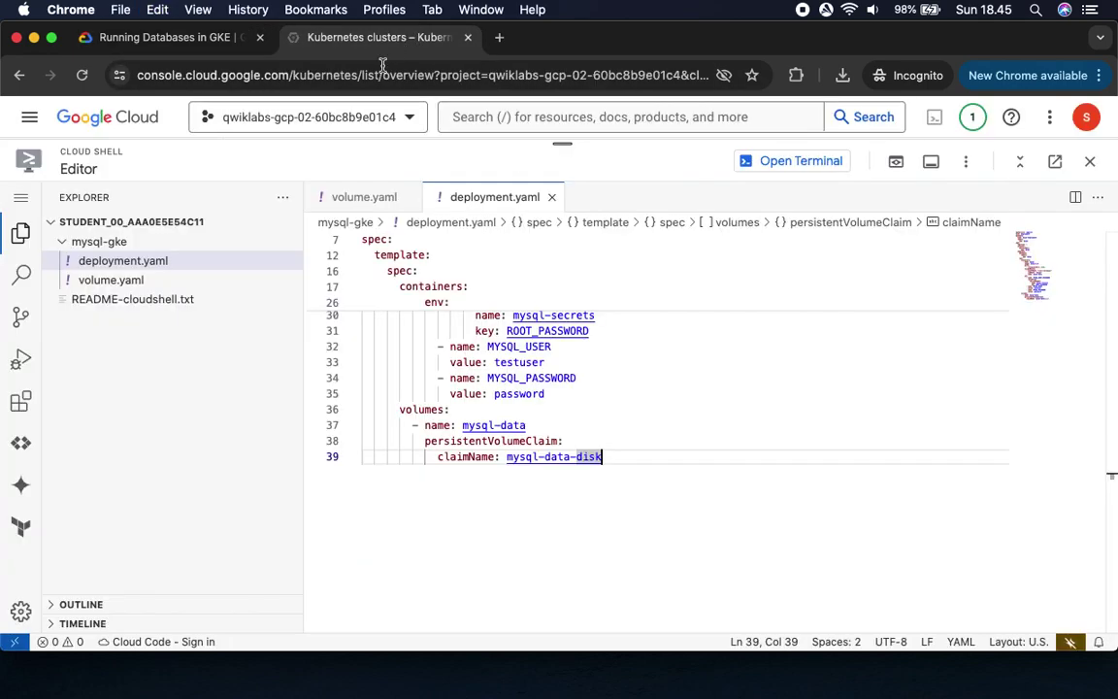
pyautogui.rightClick(104, 244)
pyautogui.click(156, 252)
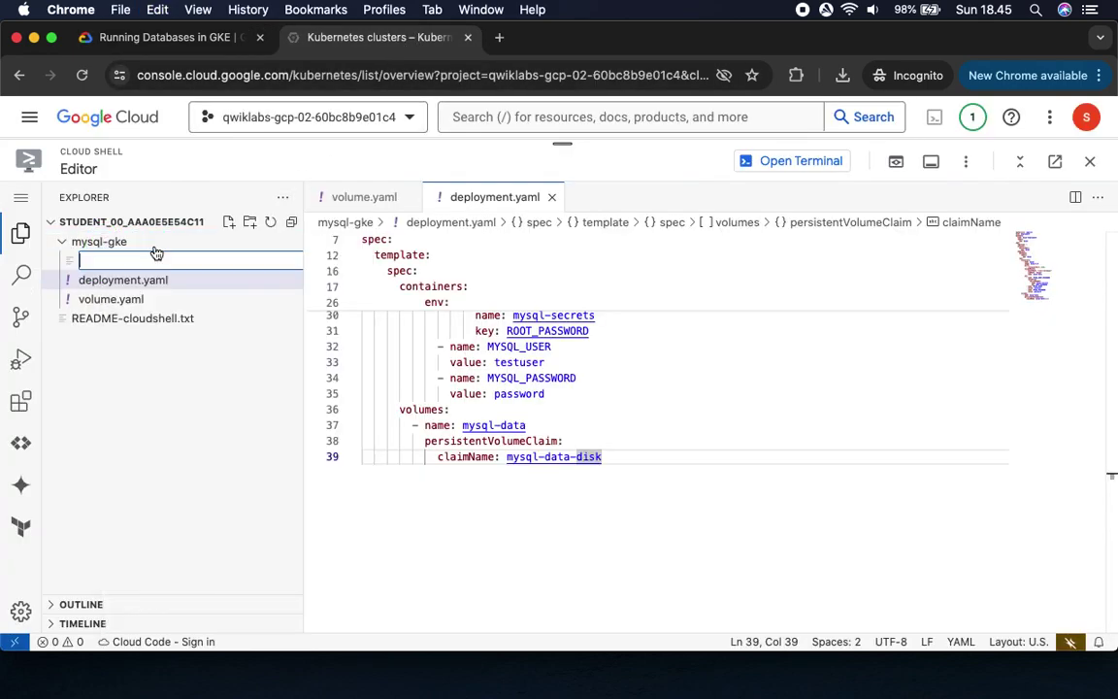
pyautogui.press('super+v')
pyautogui.press('Return')
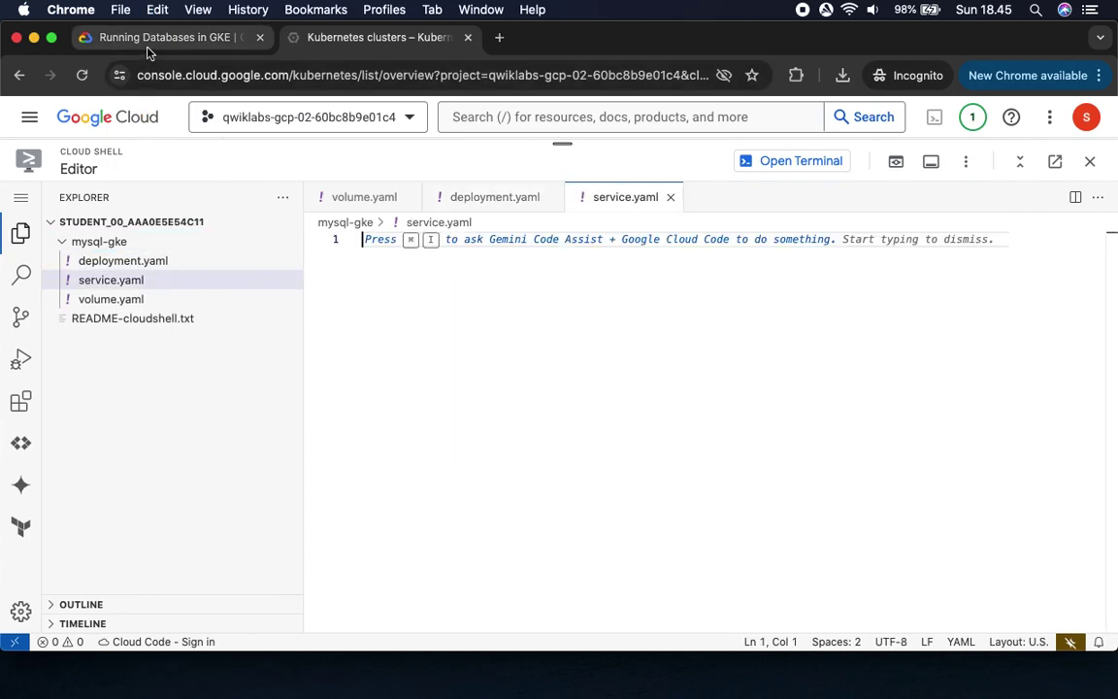
# Step: Fill service.yaml with the lab's mysql-service code using TCP port and targetPort 3306, and save the file
pyautogui.click(150, 39)
pyautogui.click(830, 261)
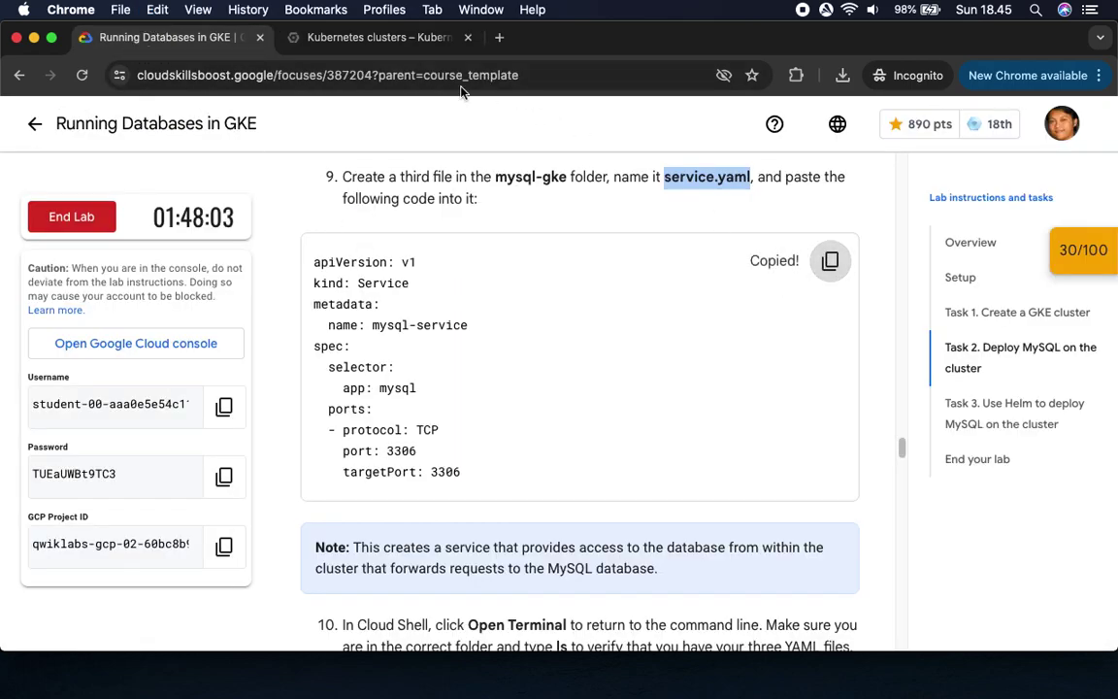
pyautogui.click(374, 37)
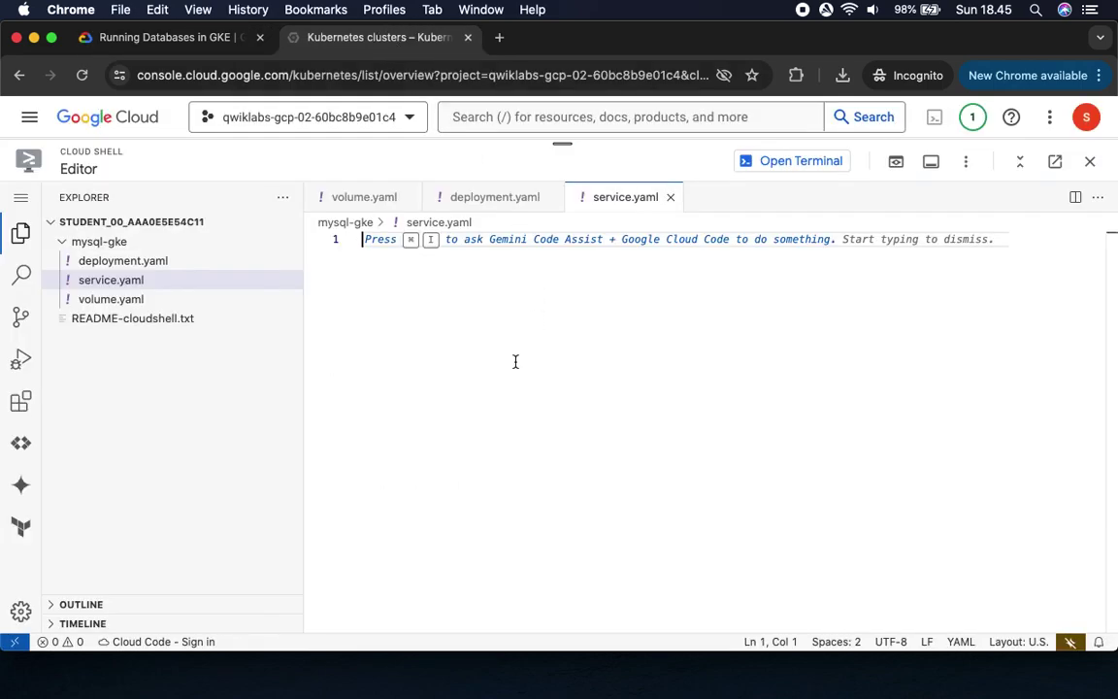
pyautogui.press('super+v')
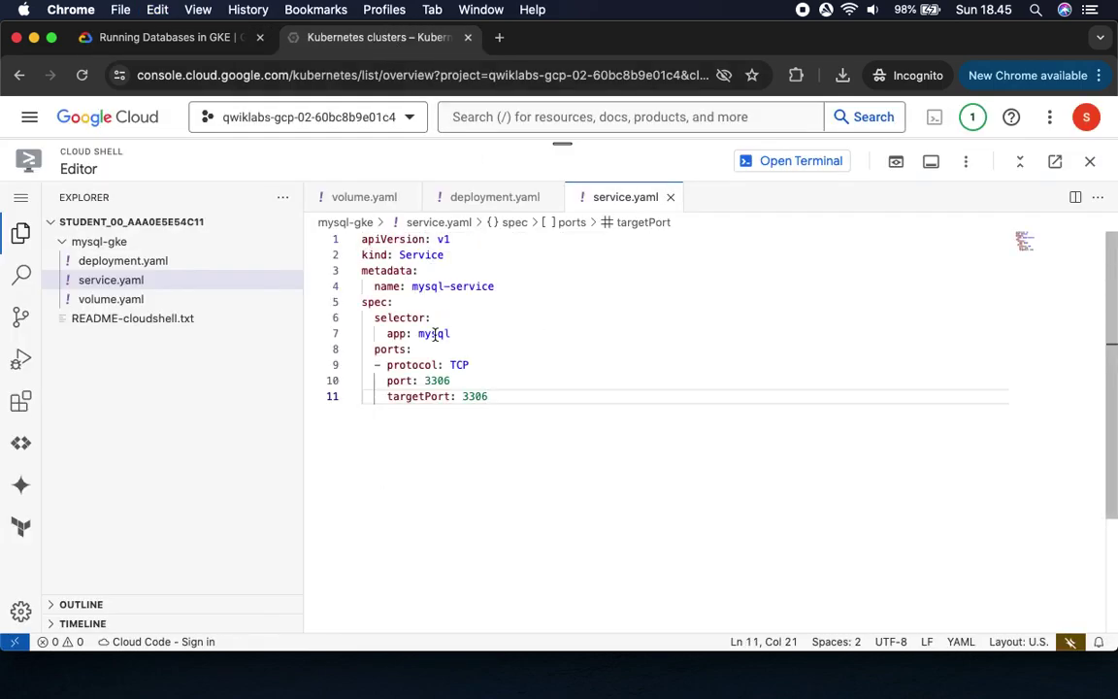
pyautogui.click(21, 197)
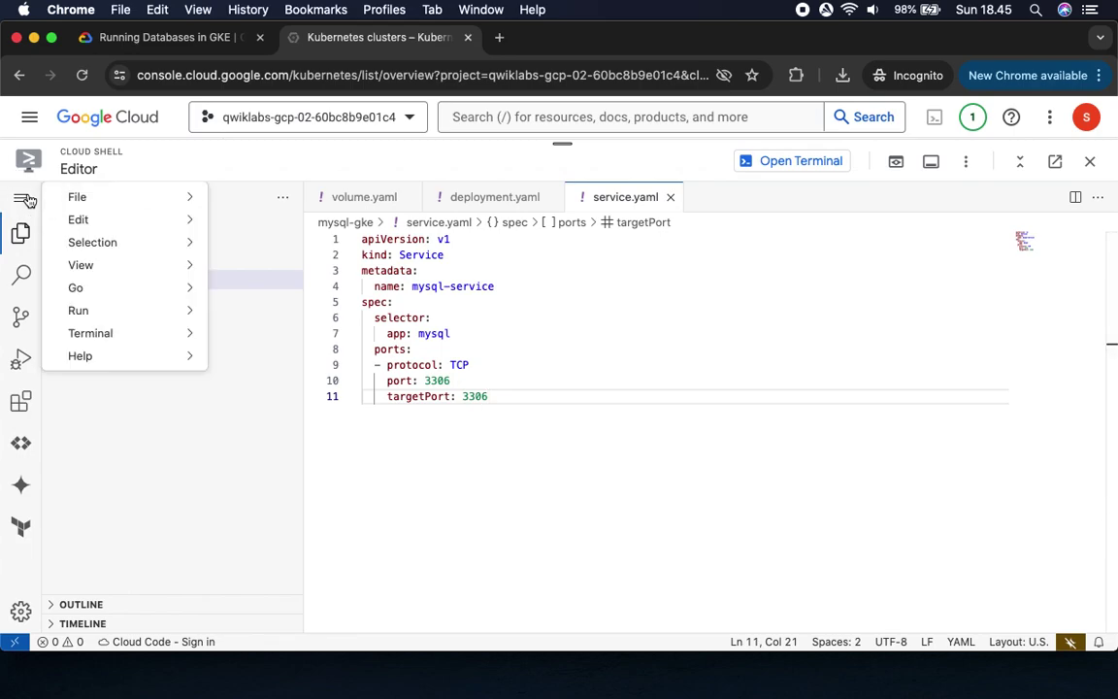
pyautogui.moveTo(97, 197)
pyautogui.click(250, 451)
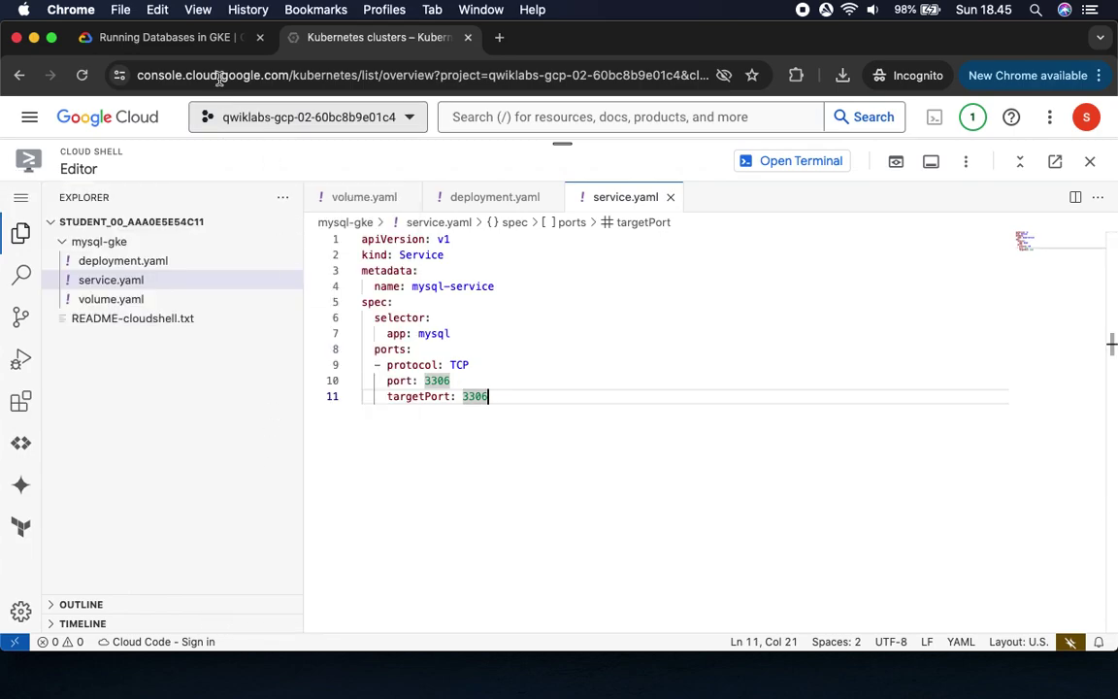
# Step: Return to the Cloud Shell terminal and run the lab's kubectl apply -f commands for volume.yaml, deployment.yaml and service.yaml
pyautogui.click(192, 39)
pyautogui.scroll(-5, 466, 325)
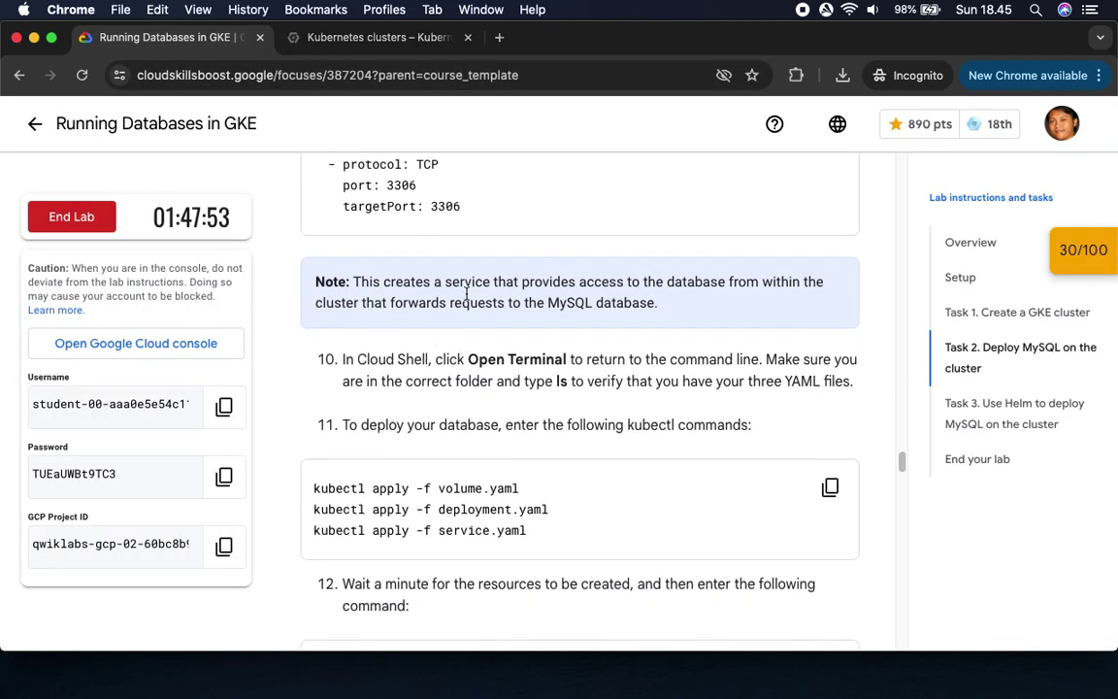
pyautogui.moveTo(470, 359); pyautogui.dragTo(567, 361)
pyautogui.scroll(-3, 569, 394)
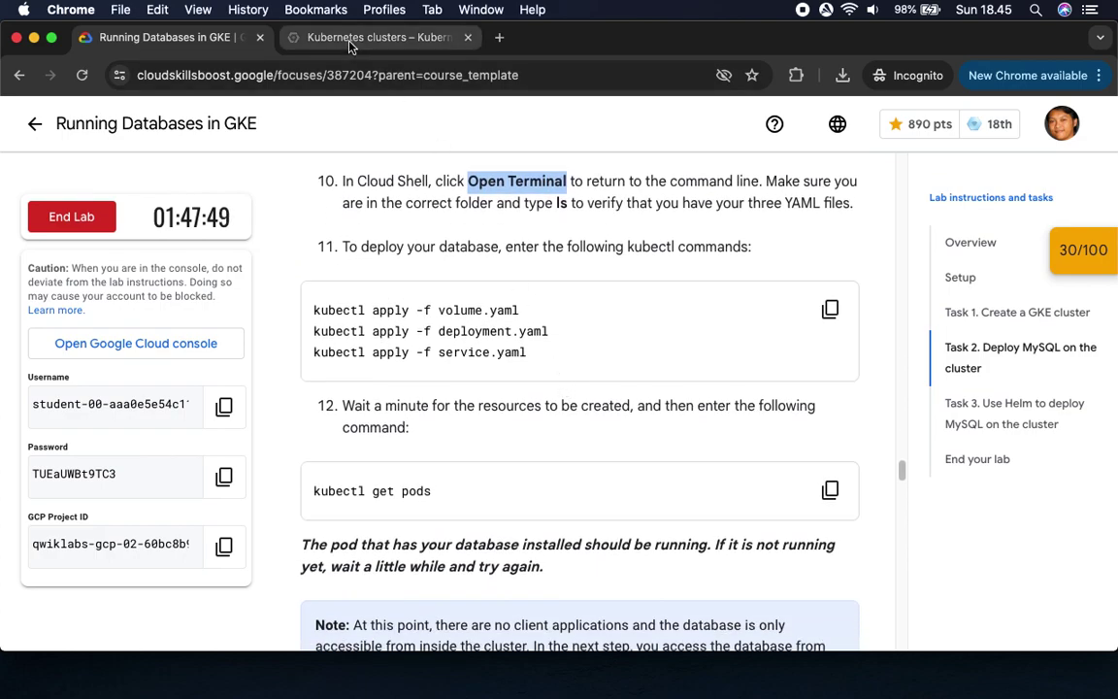
pyautogui.click(352, 39)
pyautogui.click(795, 161)
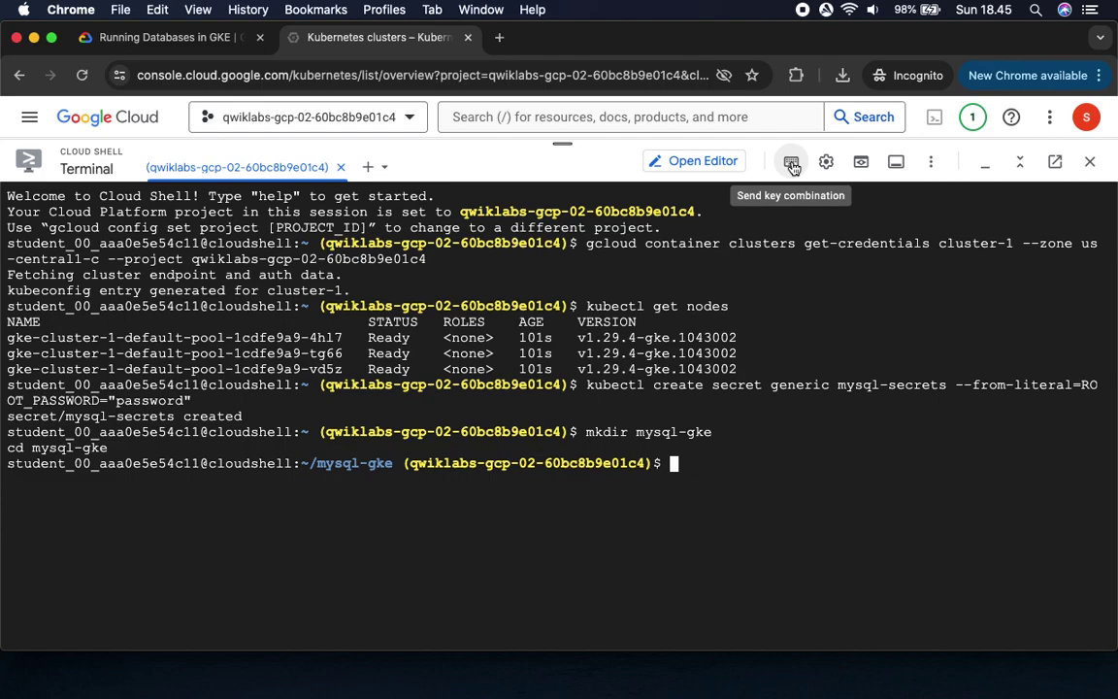
pyautogui.click(180, 40)
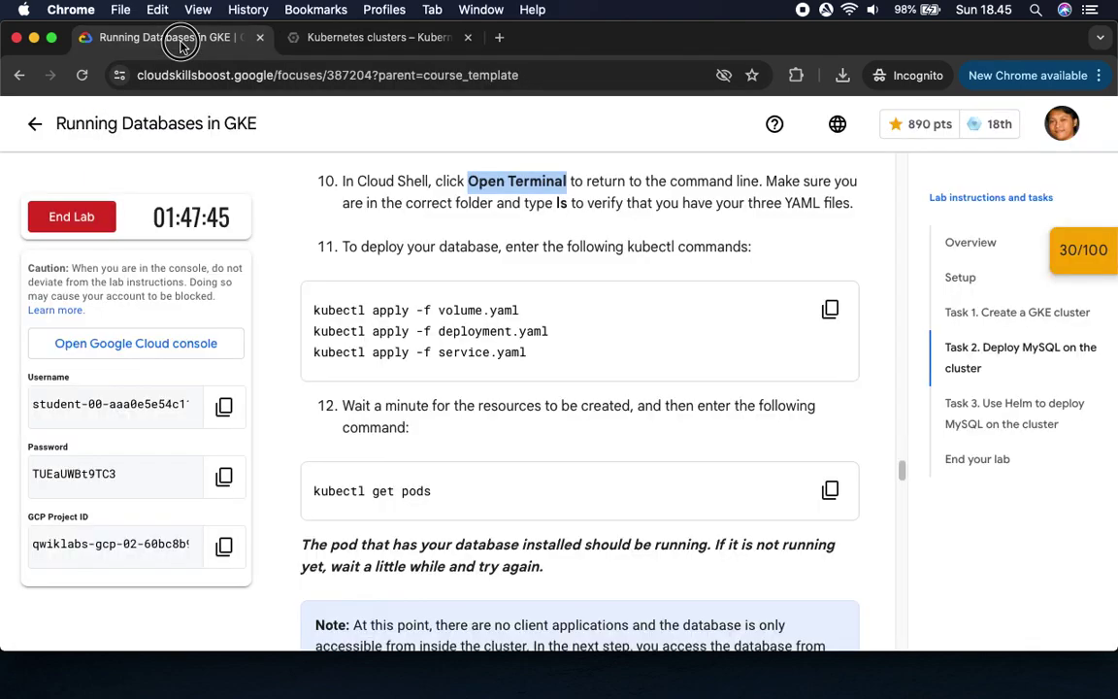
pyautogui.click(832, 310)
pyautogui.click(381, 37)
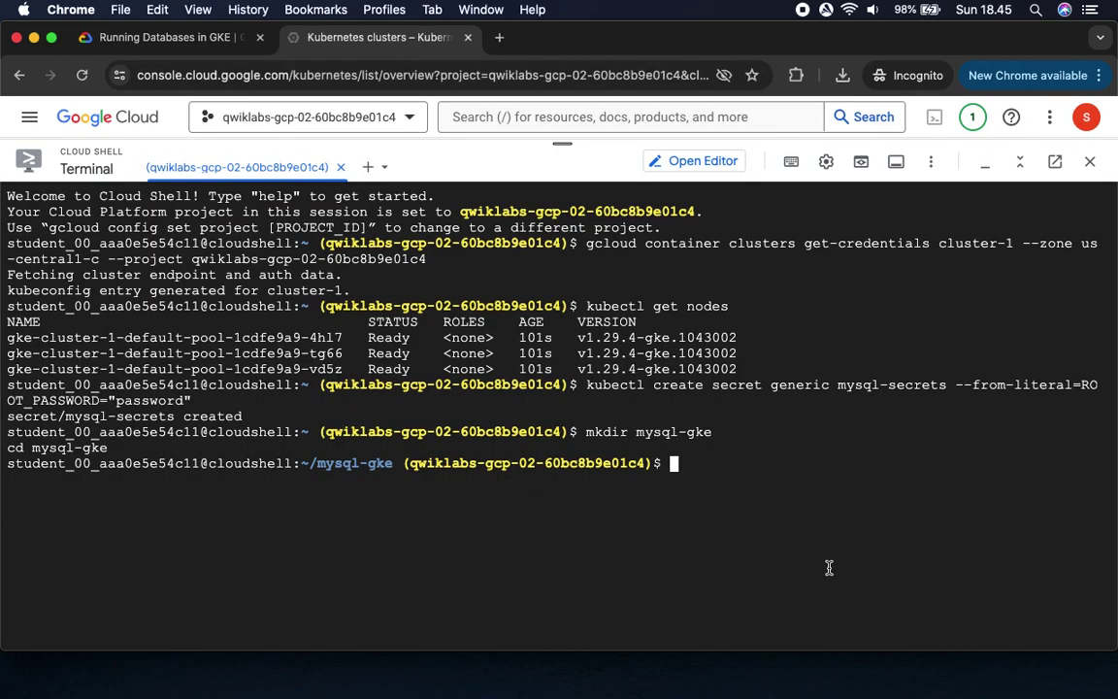
pyautogui.press('super+v')
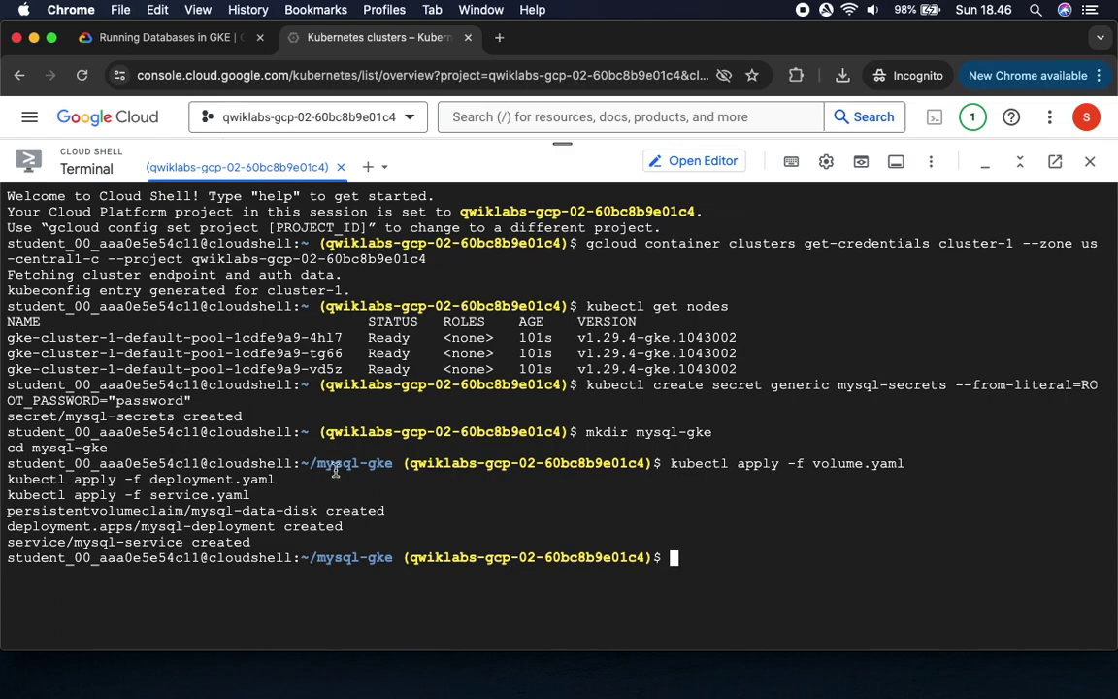
# Step: Copy the lab's kubectl get pods command, run it in Cloud Shell, and check the MySQL pod's READY value
pyautogui.click(192, 39)
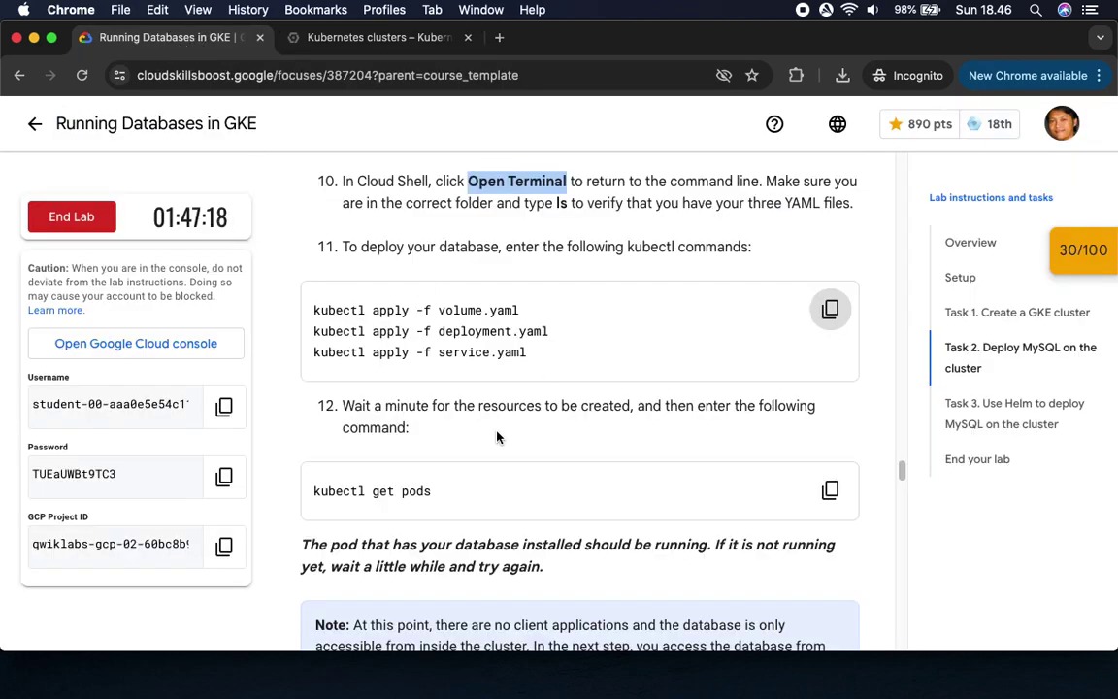
pyautogui.scroll(-4, 680, 388)
pyautogui.click(823, 341)
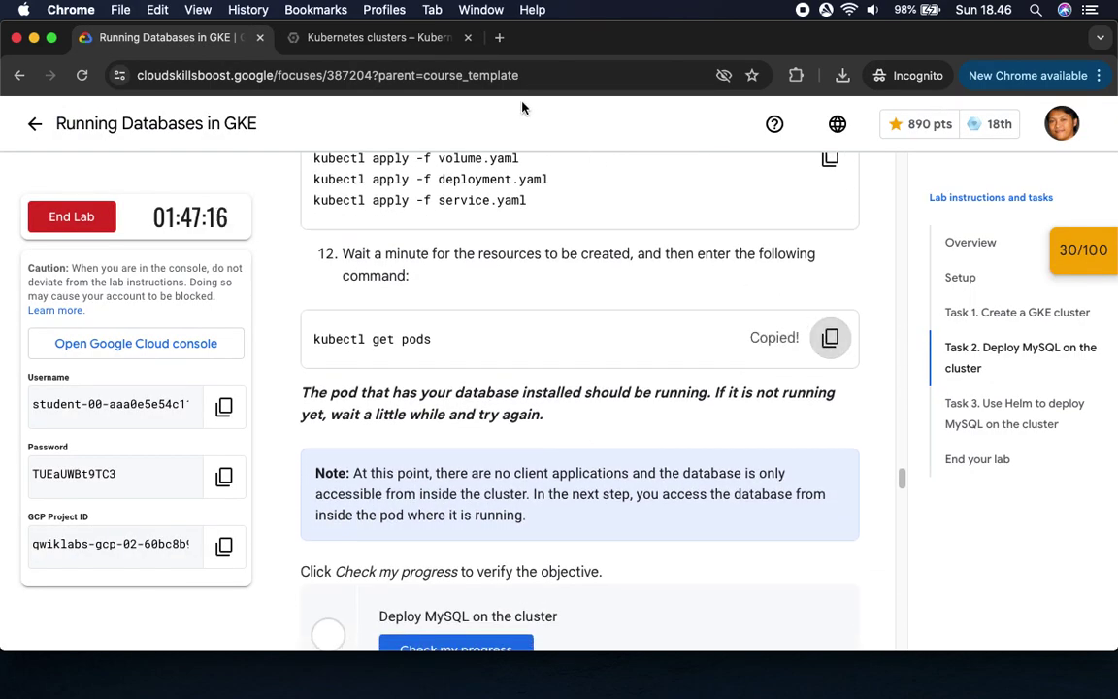
pyautogui.click(384, 37)
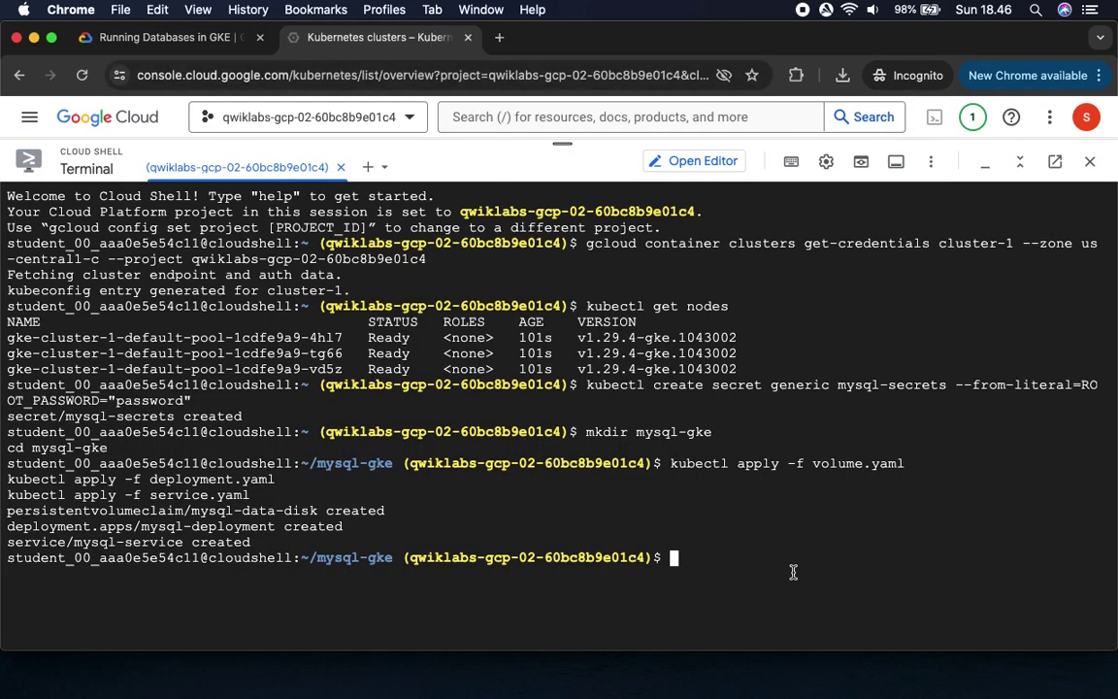
pyautogui.press('super+v')
pyautogui.press('Return')
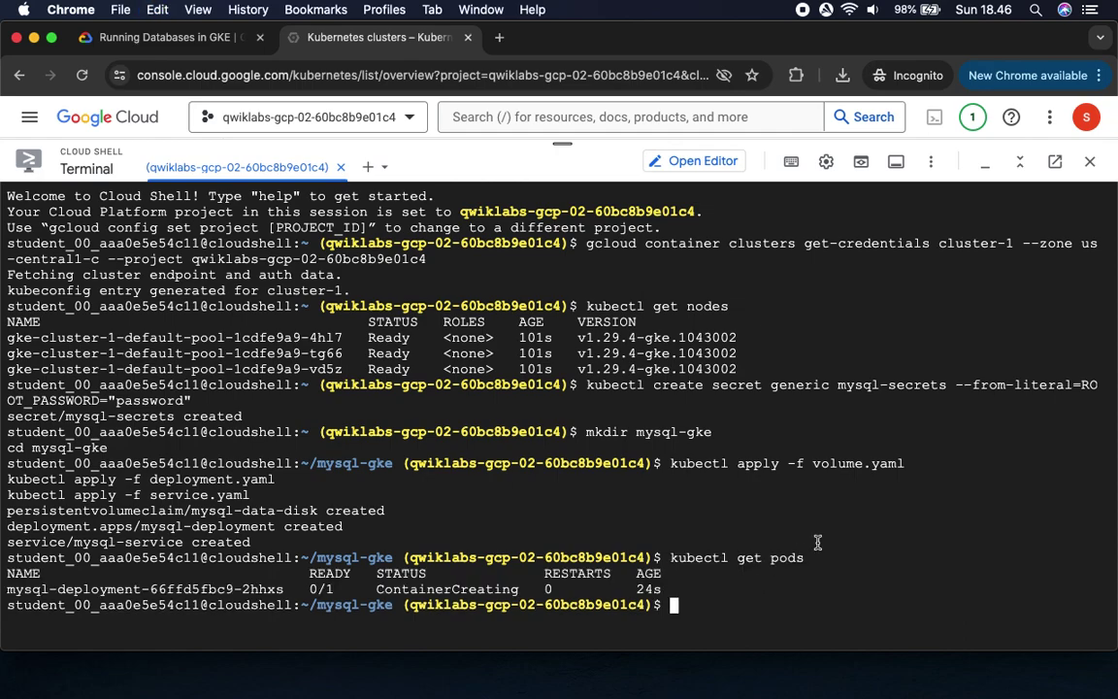
pyautogui.moveTo(303, 590); pyautogui.dragTo(340, 596)
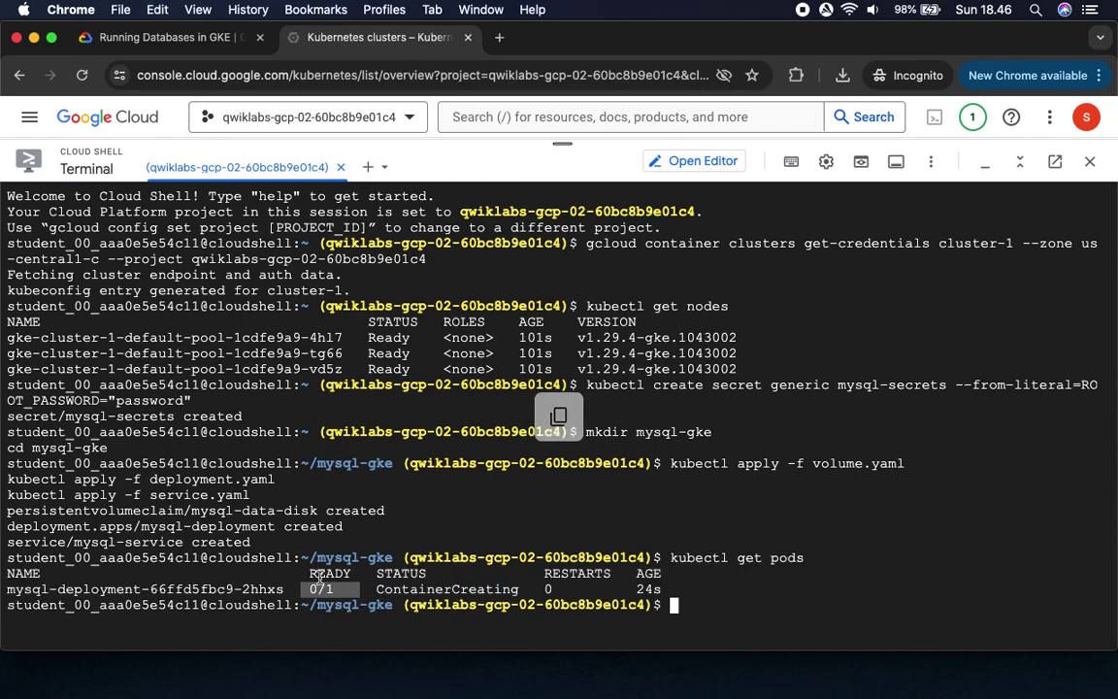
# Step: Read the lab's note about waiting for the database pod, and rerun kubectl get pods to recheck its readiness
pyautogui.click(146, 37)
pyautogui.scroll(-3, 501, 379)
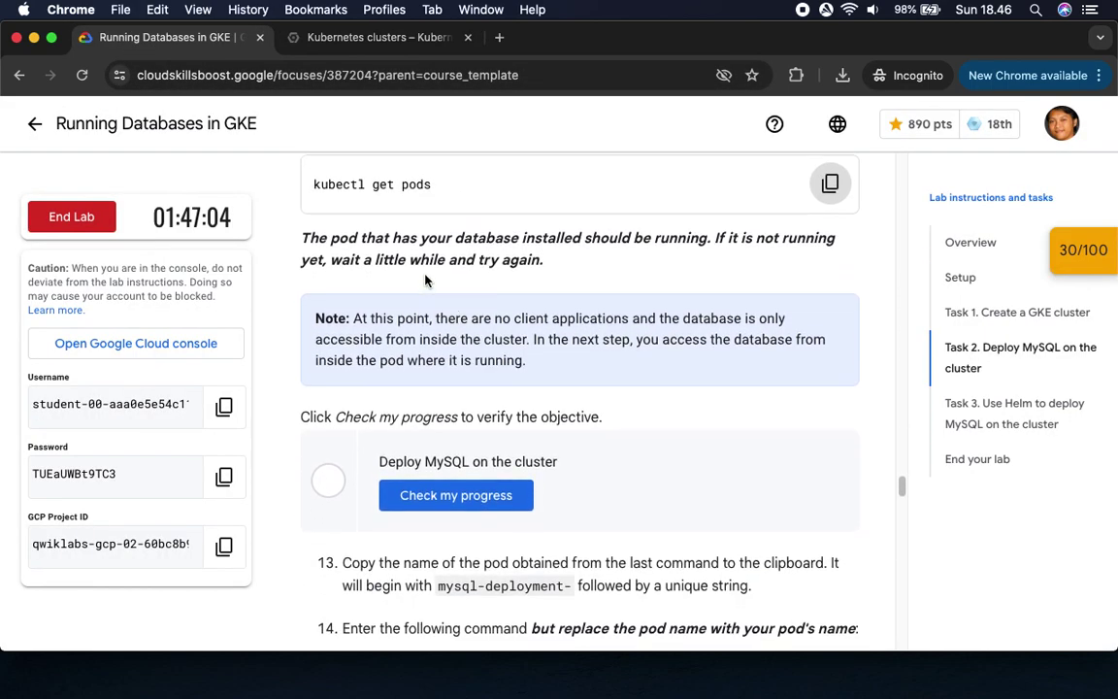
pyautogui.moveTo(423, 243); pyautogui.dragTo(439, 274)
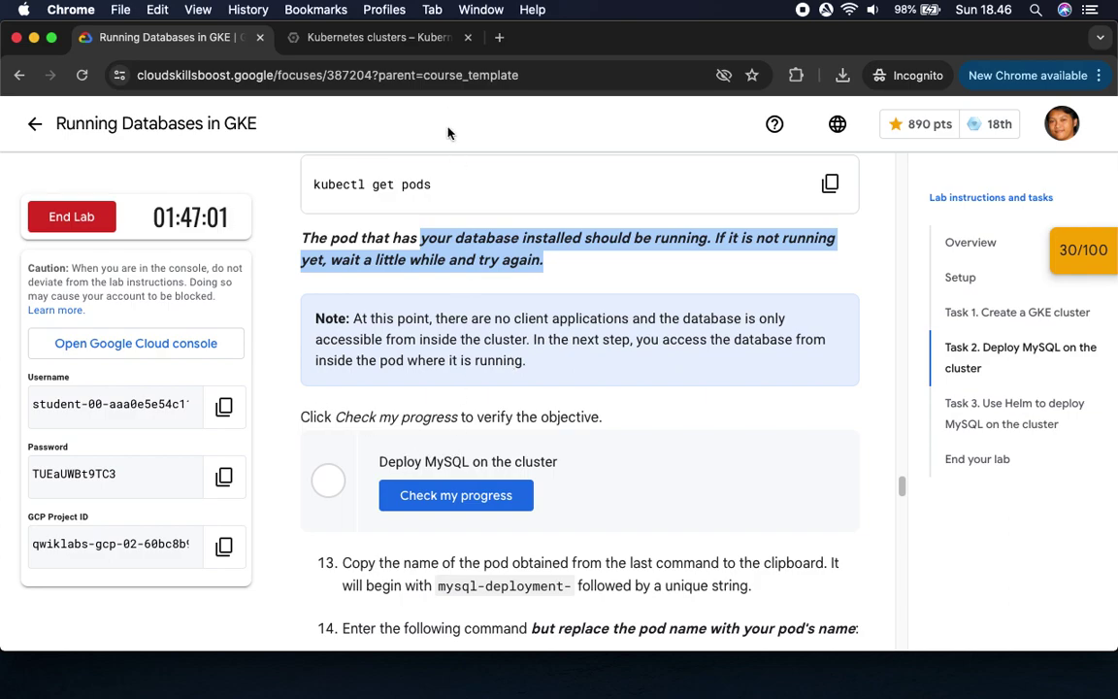
pyautogui.scroll(-1, 580, 320)
pyautogui.scroll(-3, 582, 324)
pyautogui.scroll(2, 581, 324)
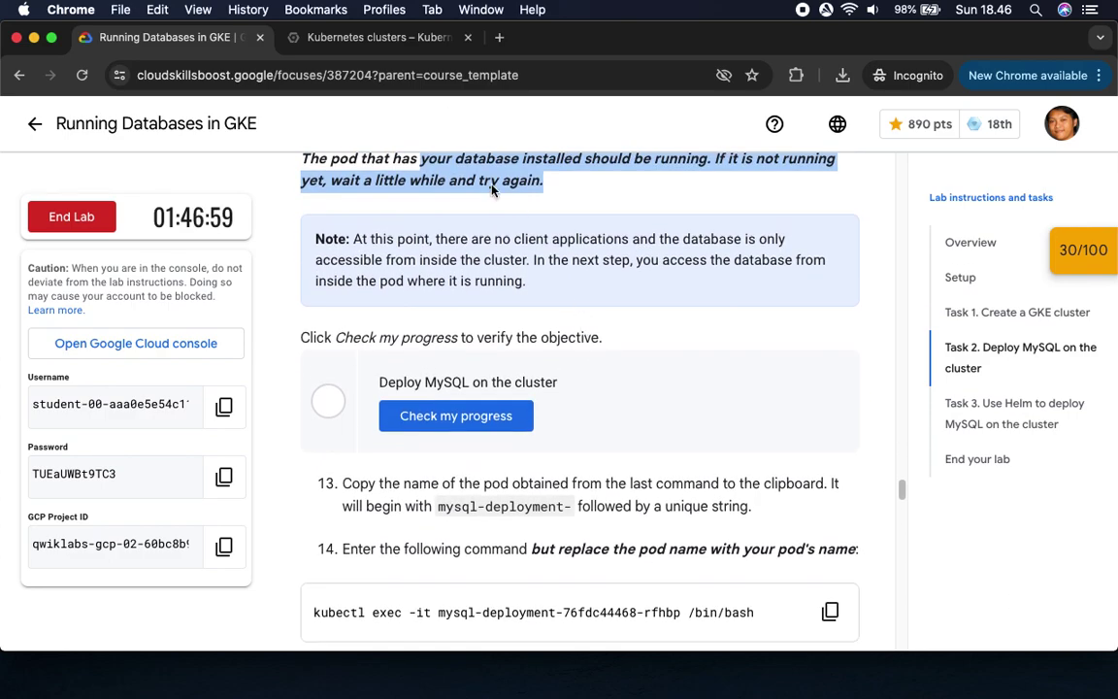
pyautogui.click(348, 36)
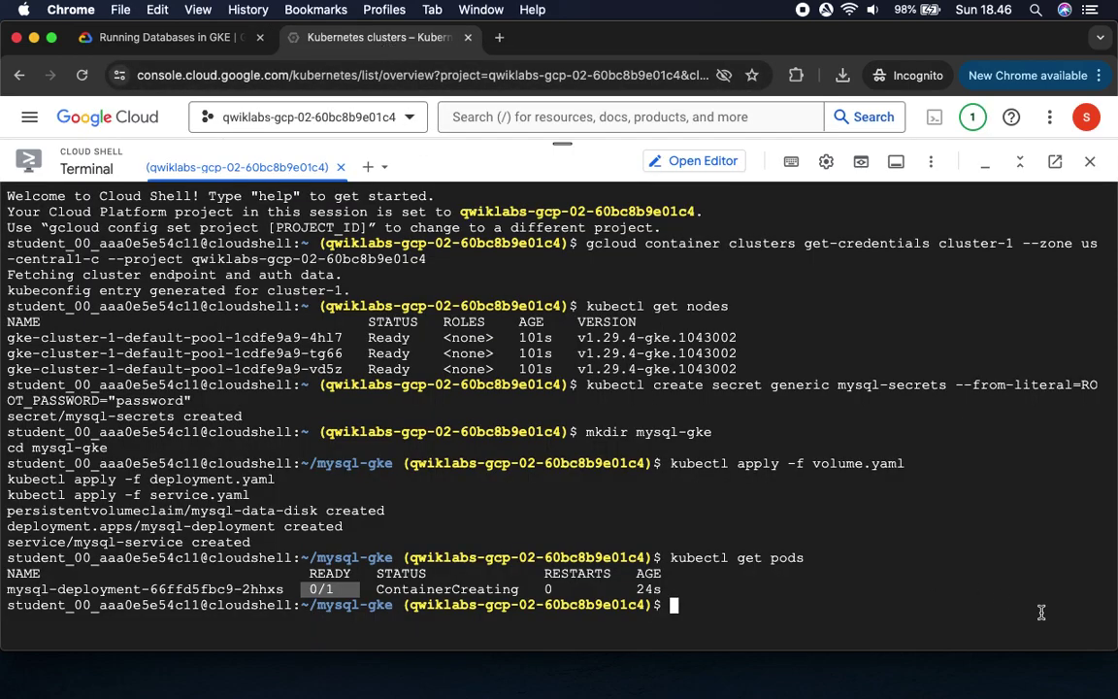
pyautogui.press('Up')
pyautogui.press('Return')
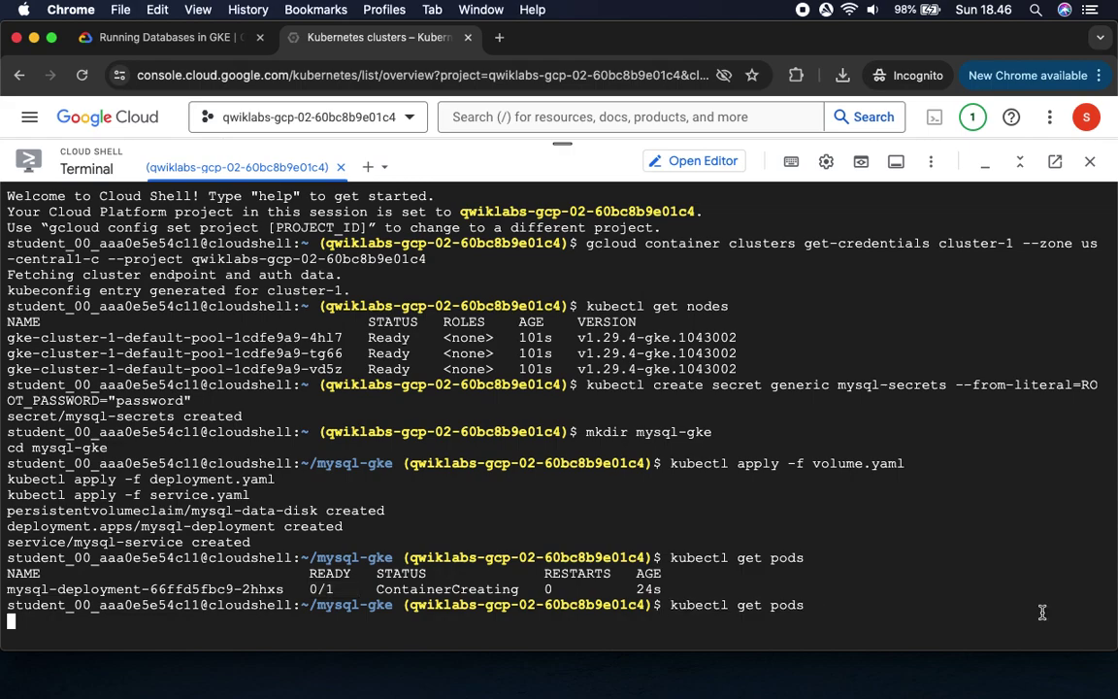
pyautogui.doubleClick(320, 619)
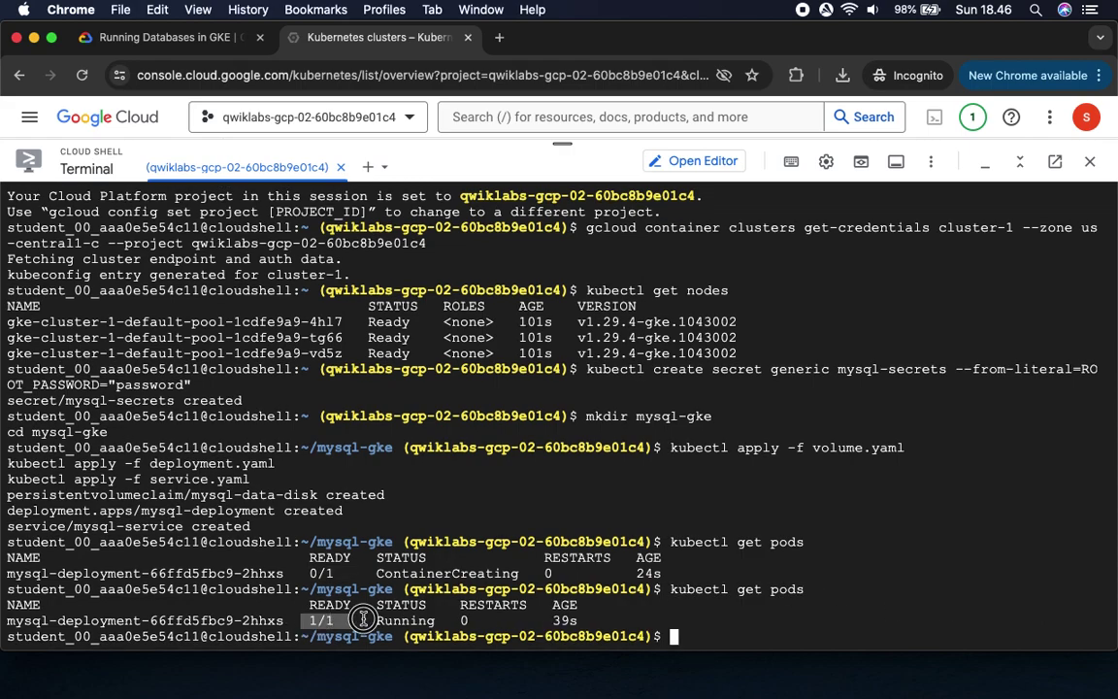
# Step: Check progress on the lab objective "Deploy MySQL on the cluster", both in the instructions and in the checkpoints list
pyautogui.click(165, 38)
pyautogui.click(442, 417)
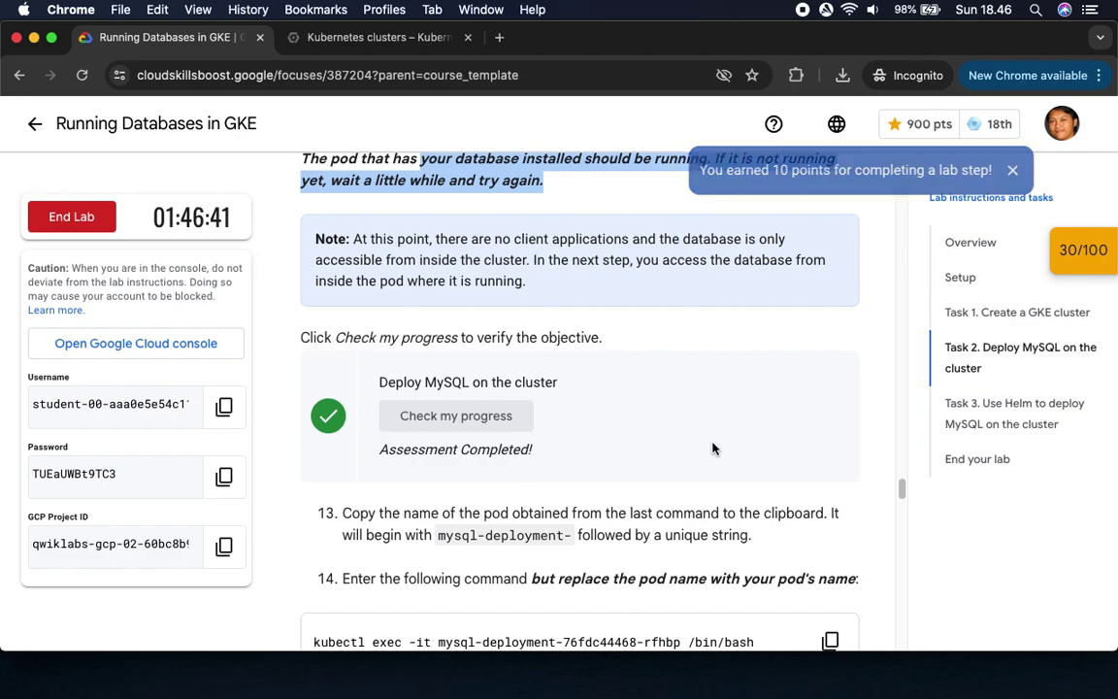
pyautogui.click(1079, 252)
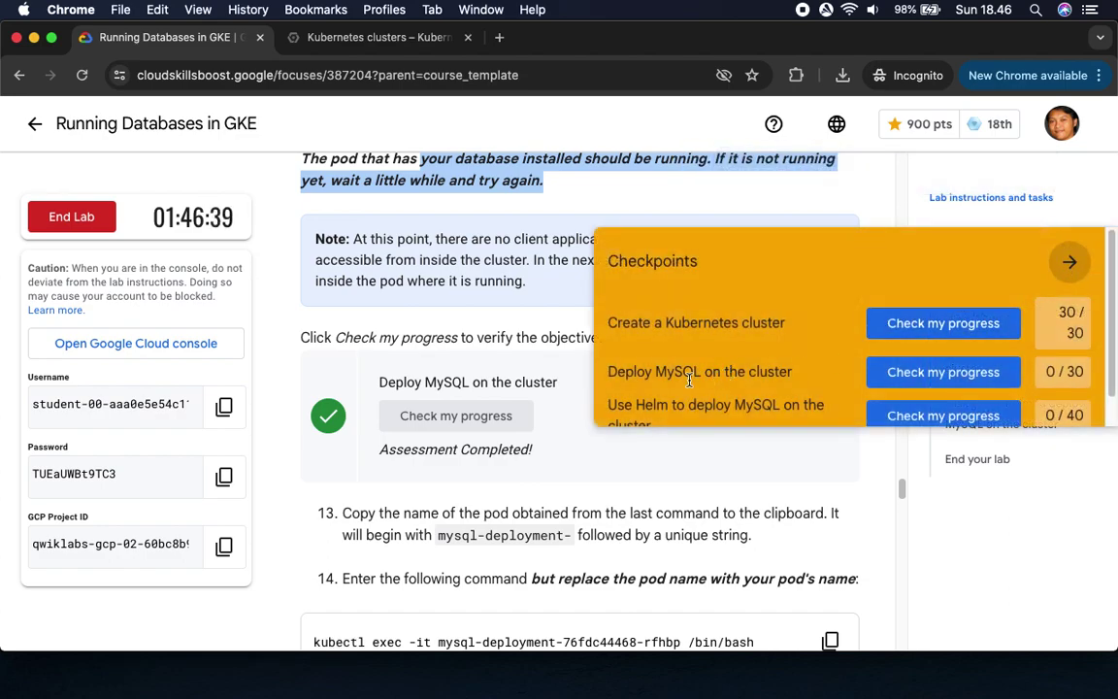
pyautogui.click(944, 383)
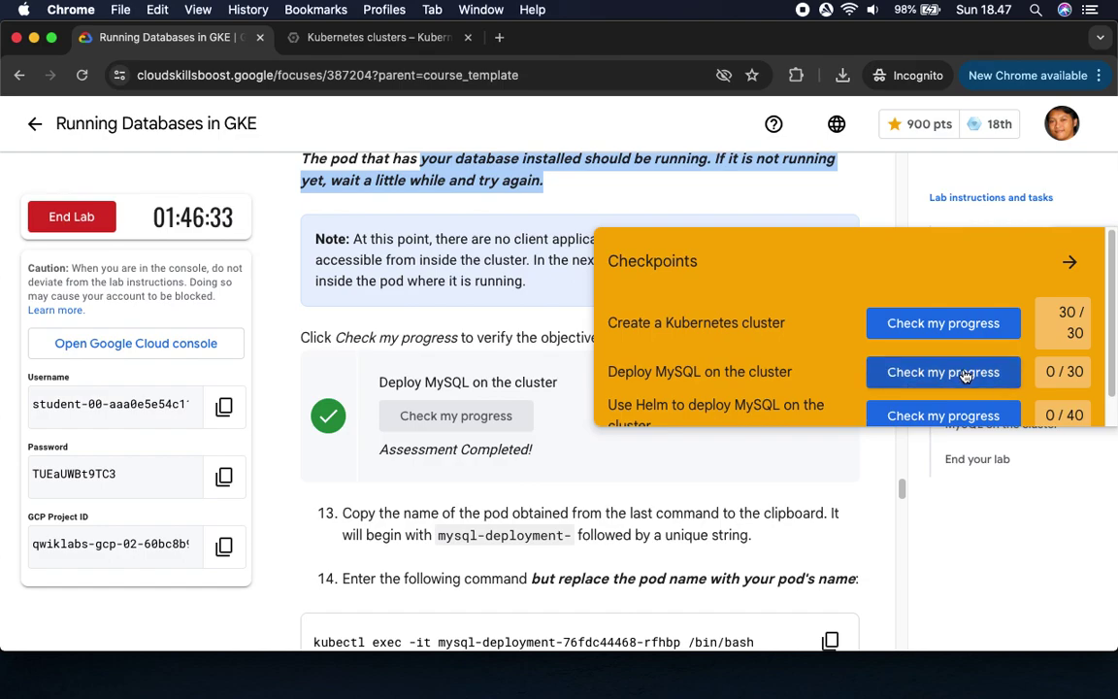
pyautogui.click(965, 374)
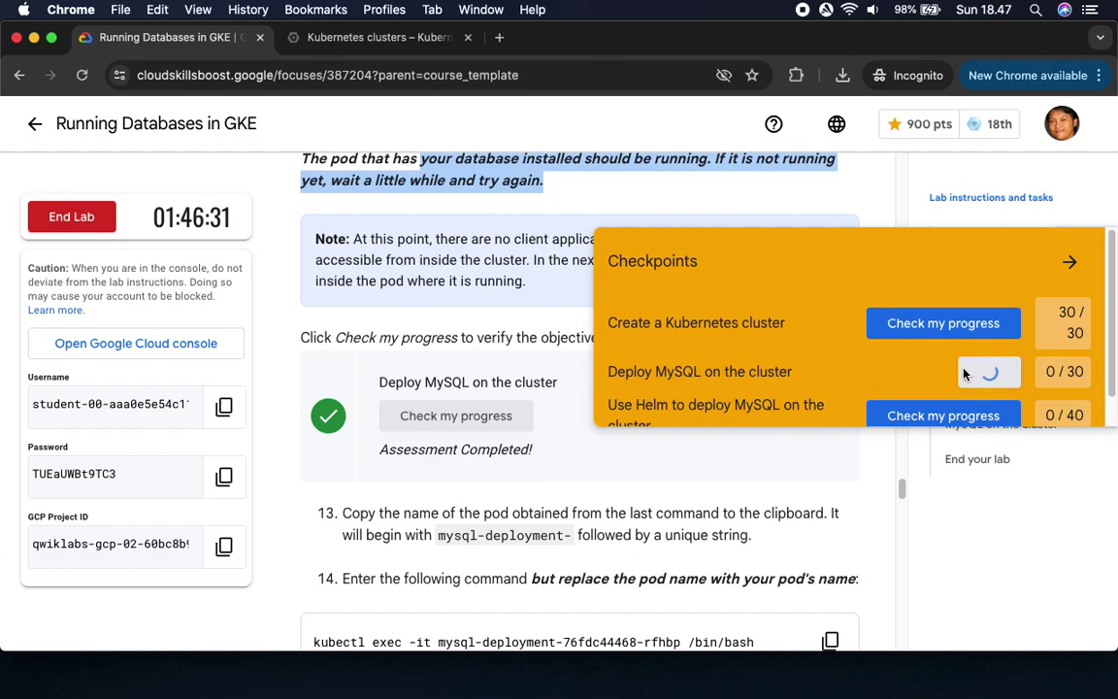
pyautogui.scroll(-1, 589, 371)
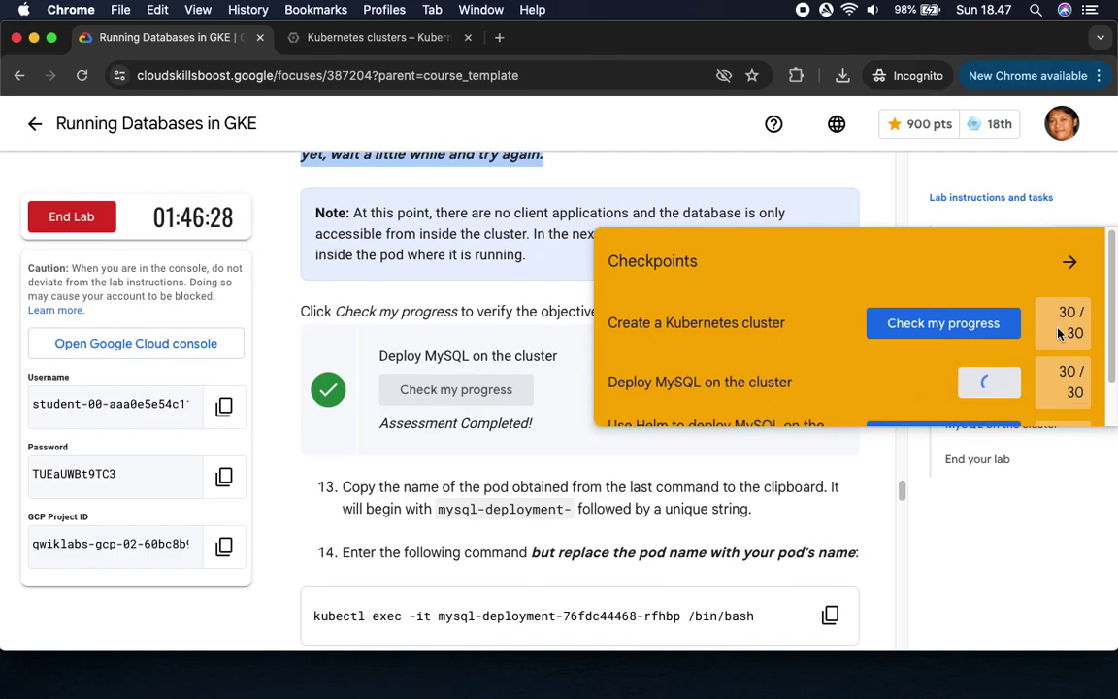
# Step: Close the checkpoints list, read the lab's pod-name instructions, and copy the MySQL pod's name from Cloud Shell into a new browser tab
pyautogui.click(1069, 261)
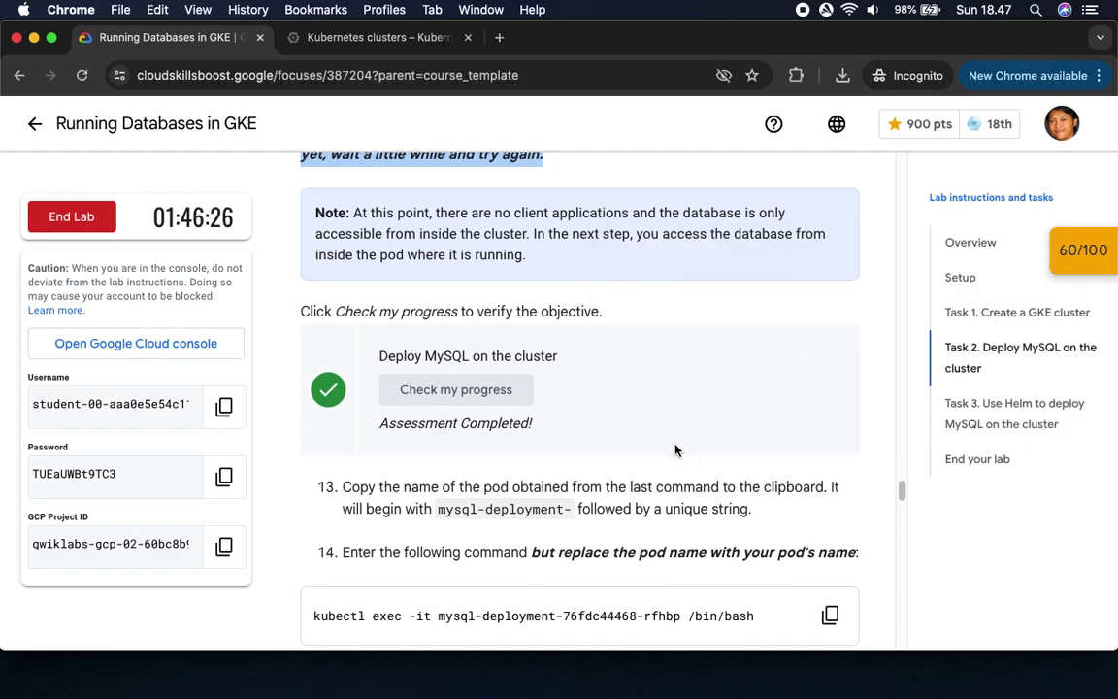
pyautogui.scroll(-4, 678, 452)
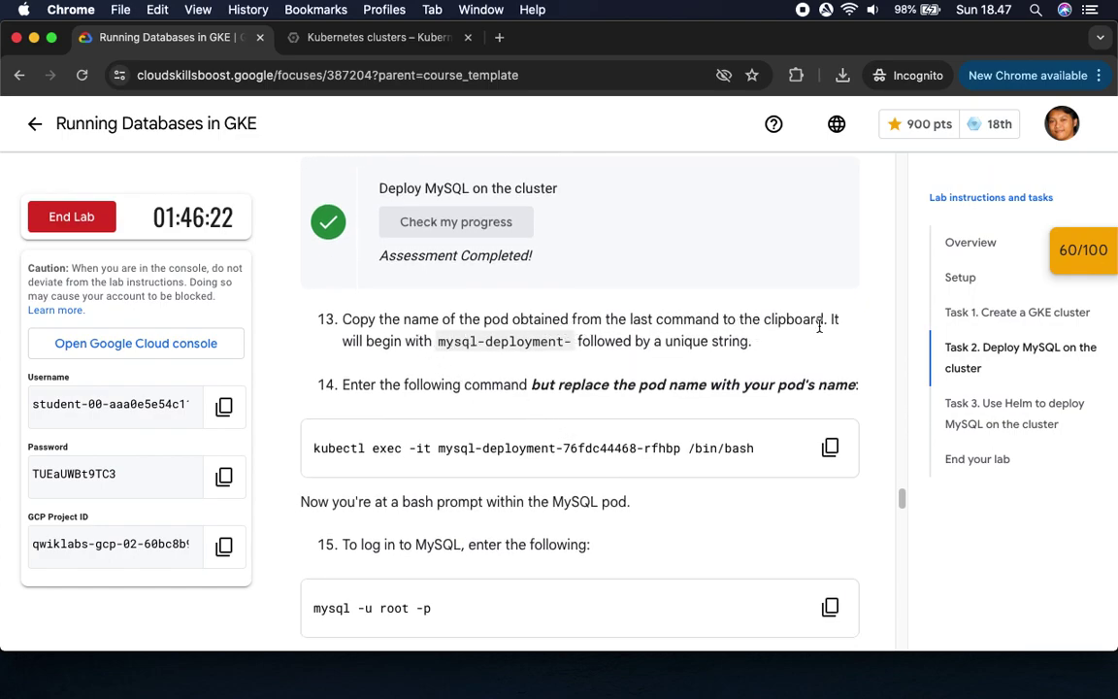
pyautogui.scroll(-3, 550, 306)
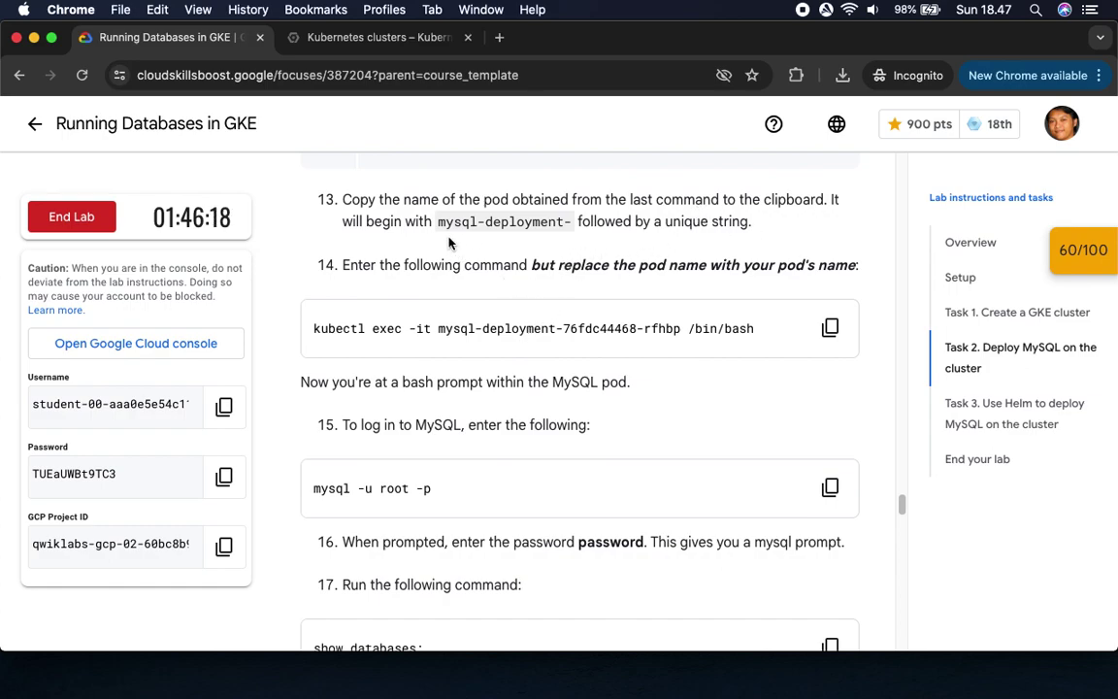
pyautogui.click(378, 37)
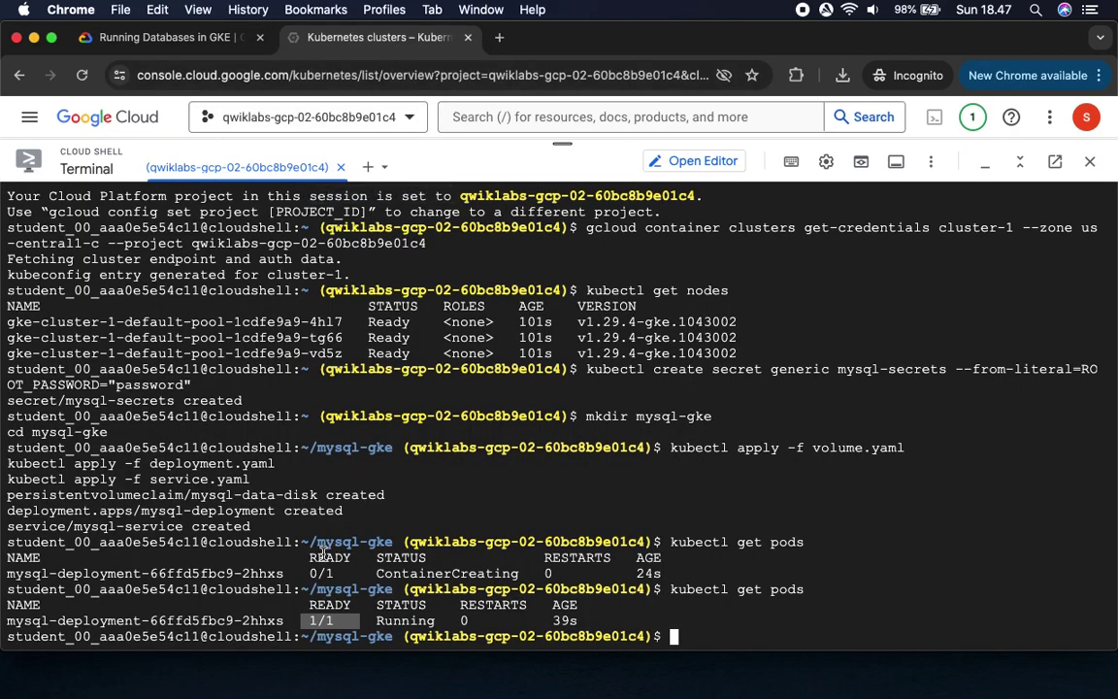
pyautogui.moveTo(7, 621); pyautogui.dragTo(284, 620)
pyautogui.press('super+c')
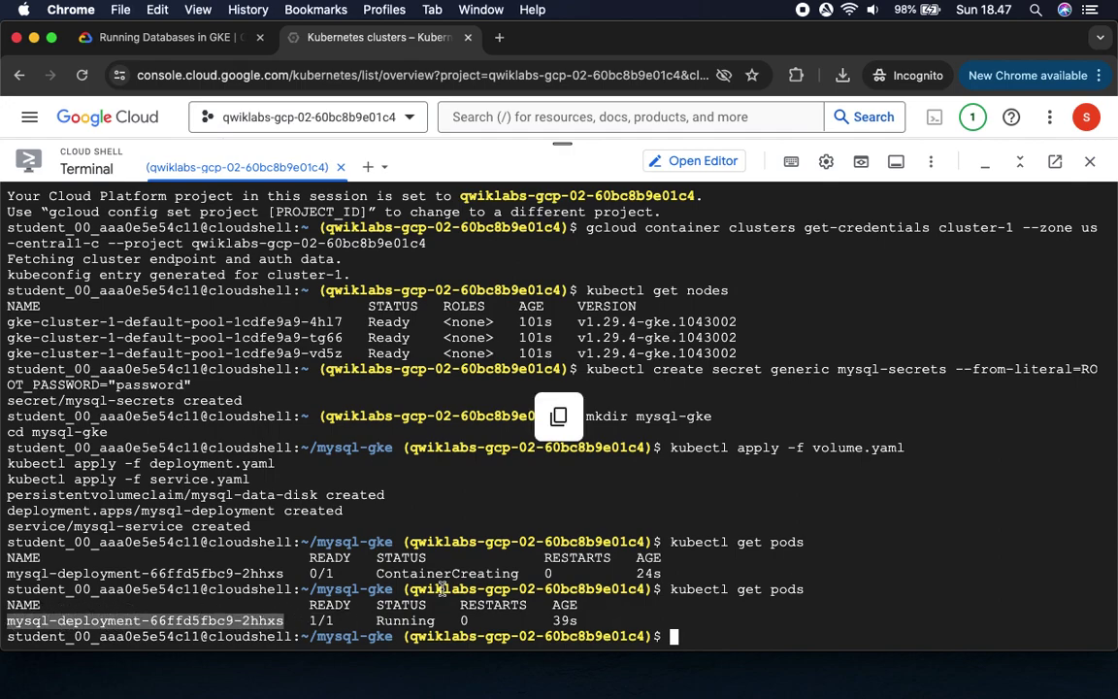
pyautogui.click(499, 39)
pyautogui.press('super+v')
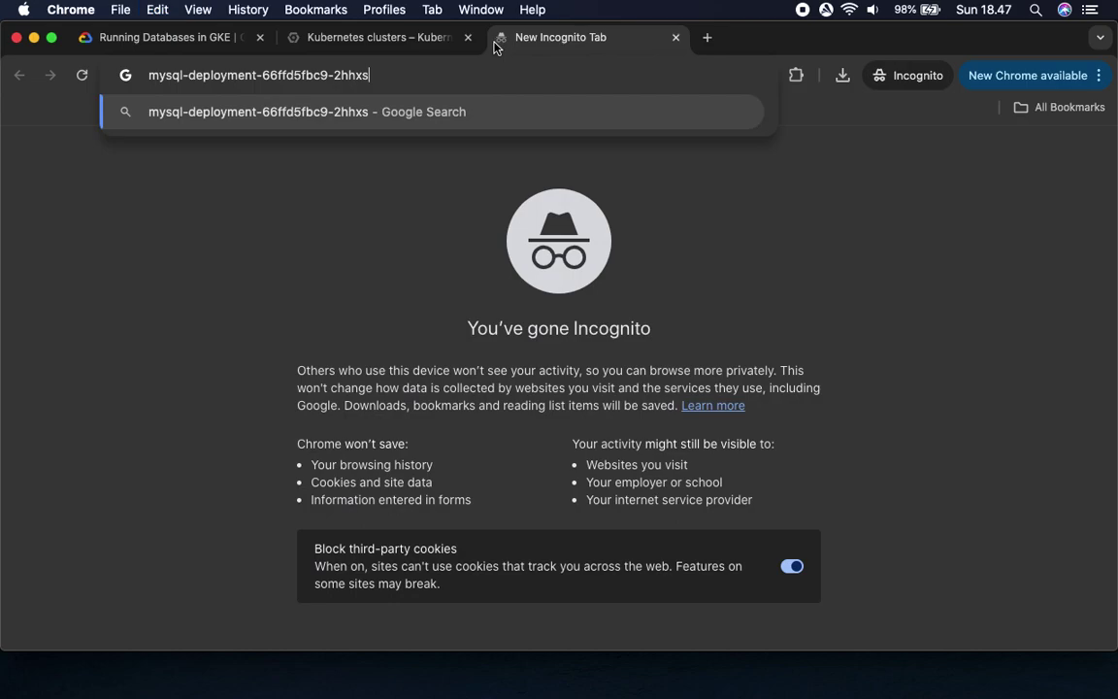
# Step: Copy the kubectl exec -it part of the lab's command and paste it at the Cloud Shell prompt
pyautogui.click(175, 41)
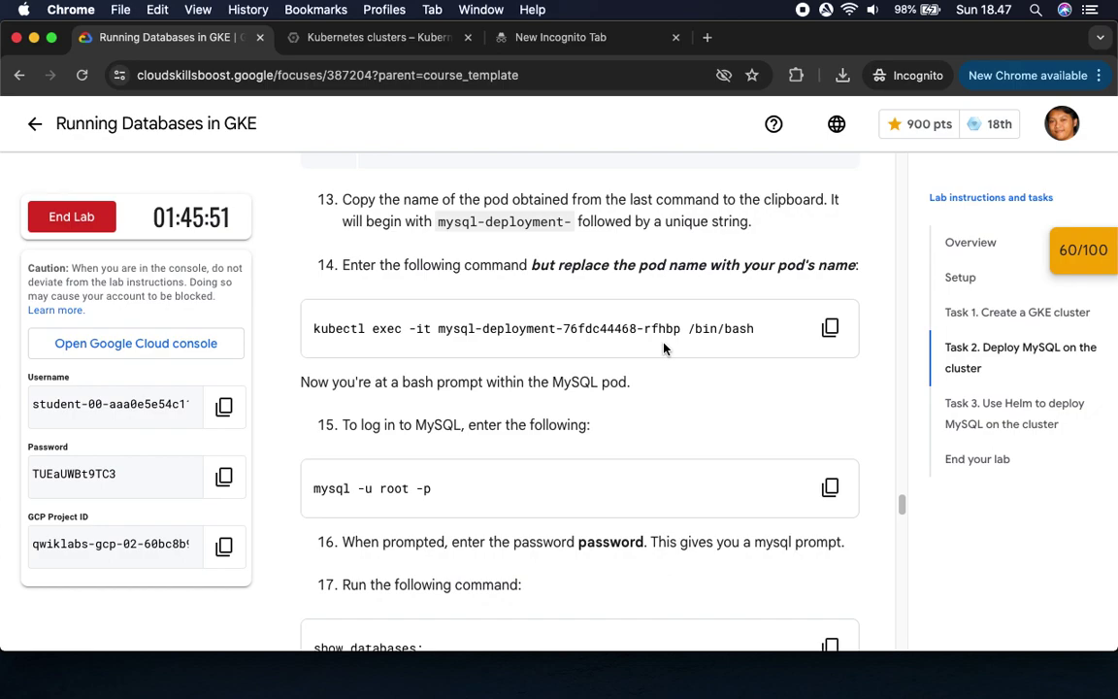
pyautogui.moveTo(439, 329); pyautogui.dragTo(680, 328)
pyautogui.moveTo(314, 328); pyautogui.dragTo(438, 328)
pyautogui.press('super+c')
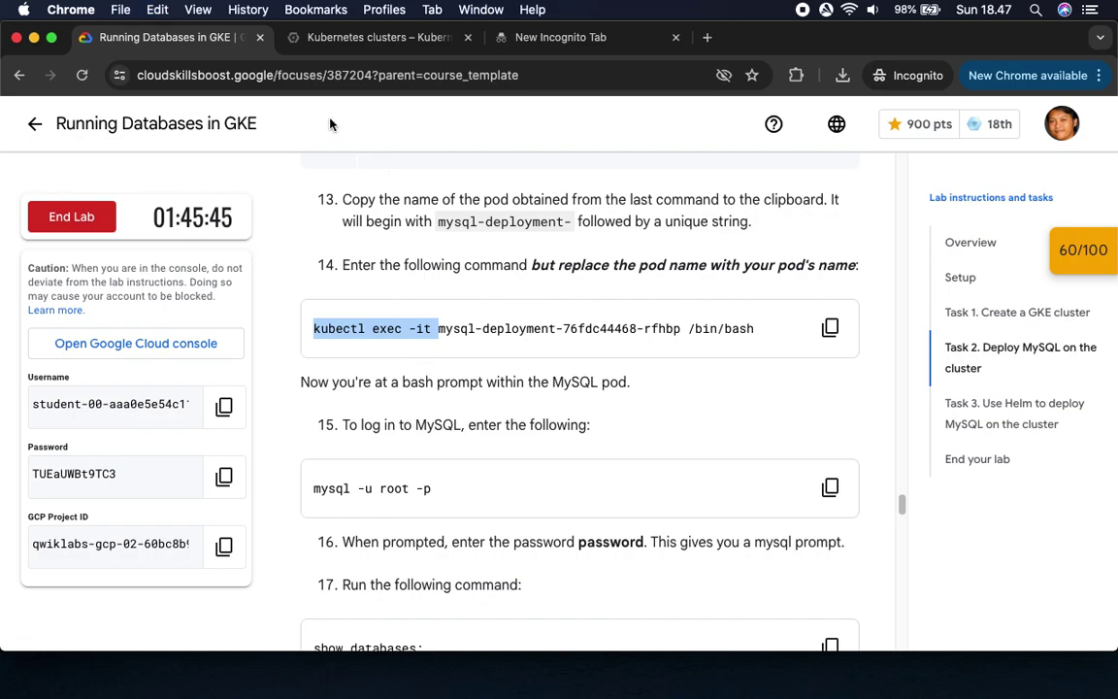
pyautogui.click(372, 38)
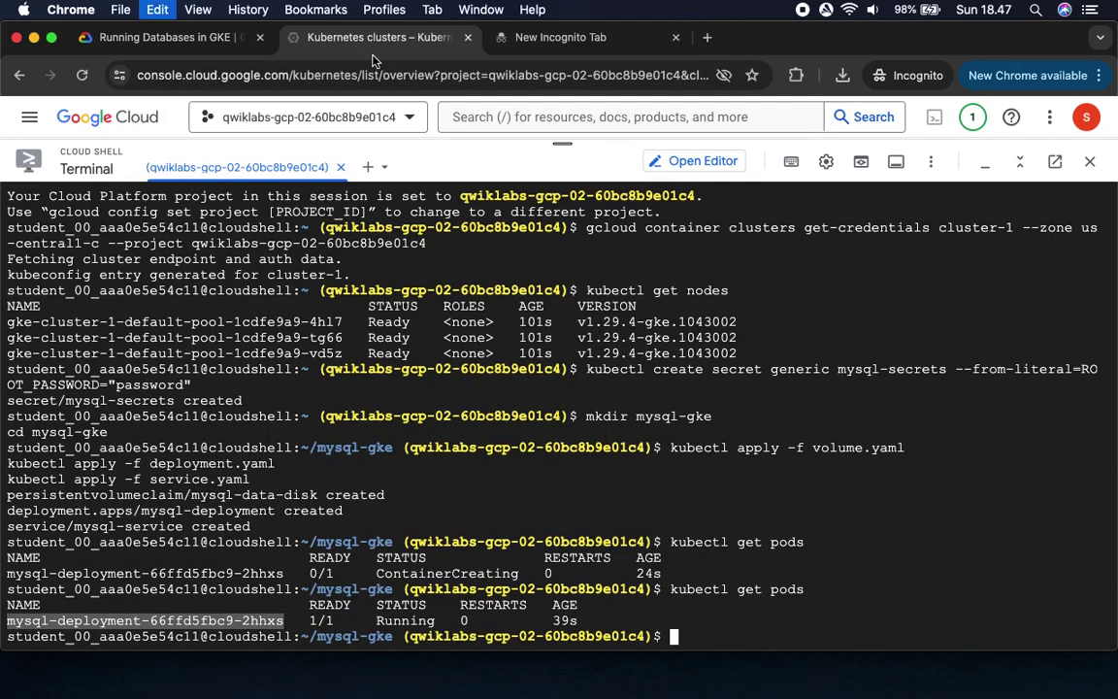
pyautogui.press('super+v')
pyautogui.moveTo(8, 622); pyautogui.dragTo(284, 621)
pyautogui.press('super+c')
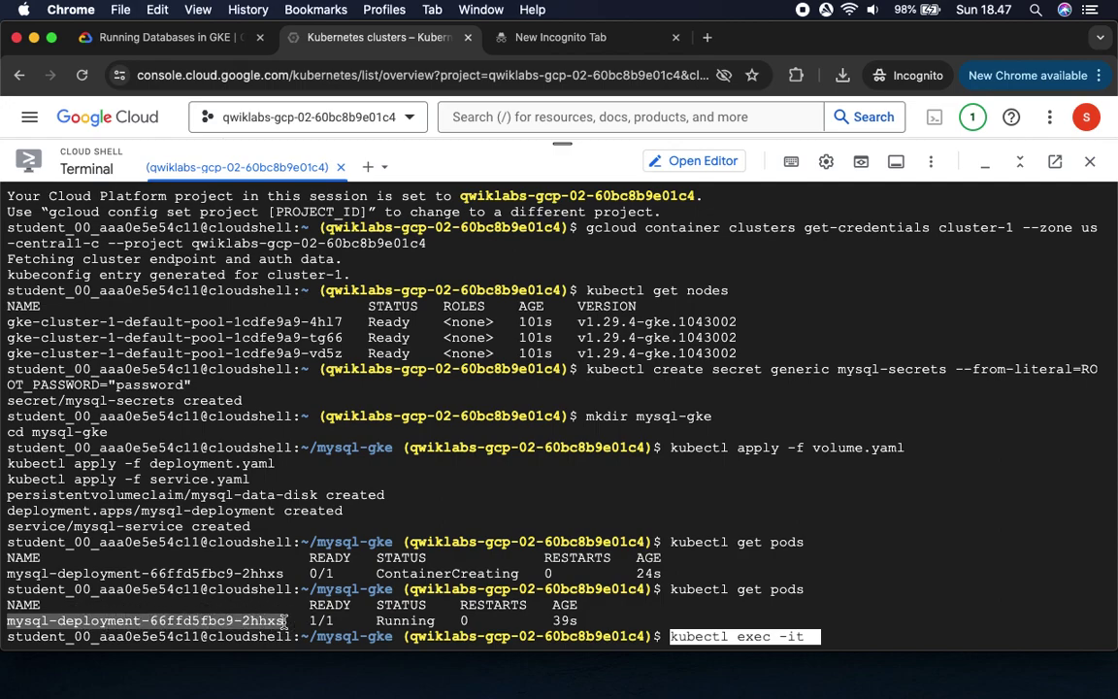
pyautogui.click(855, 636)
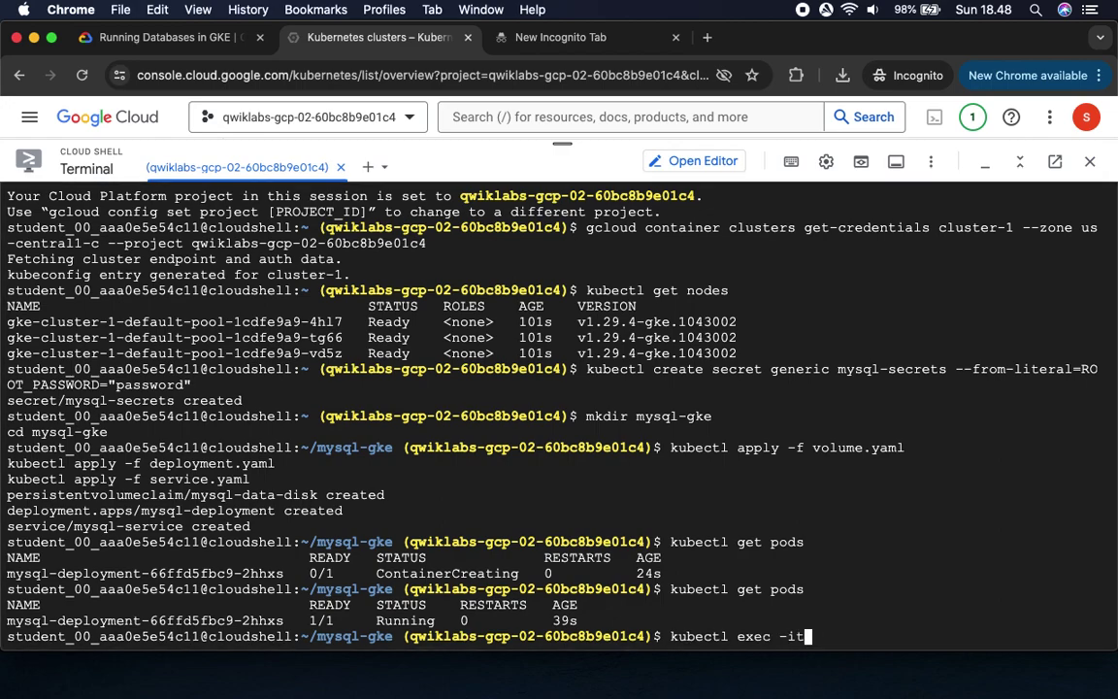
pyautogui.write('kubectl exec -it')
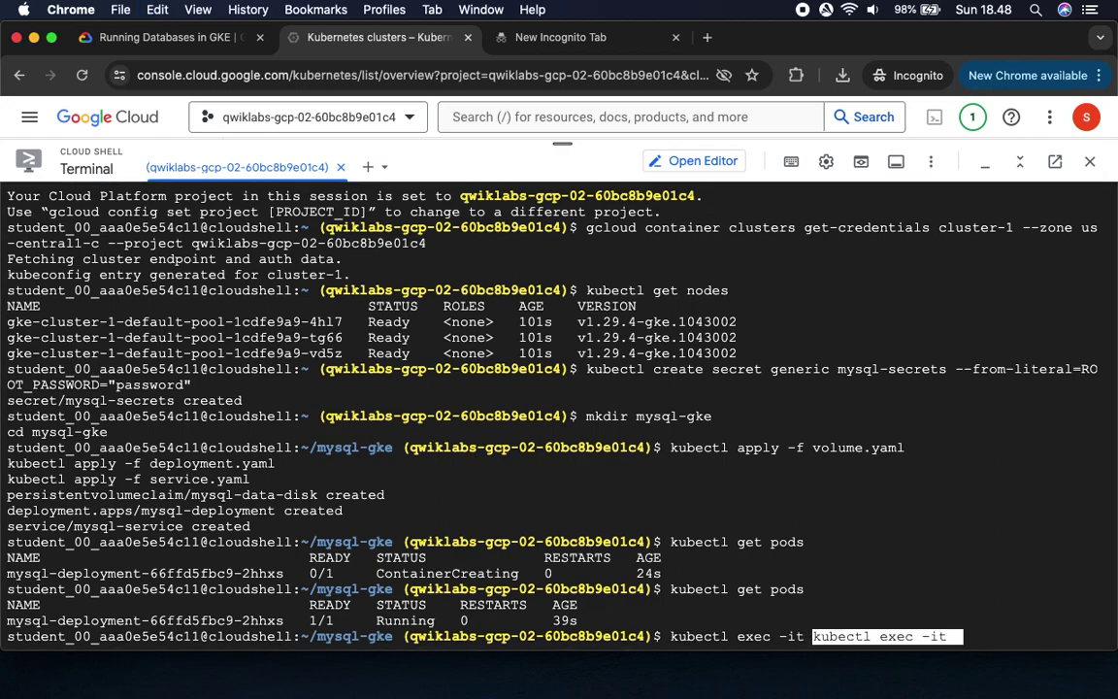
pyautogui.press('BackSpace')
pyautogui.press('BackSpace')
pyautogui.press('BackSpace')
pyautogui.press('BackSpace')
pyautogui.press('BackSpace')
pyautogui.press('BackSpace')
pyautogui.press('BackSpace')
pyautogui.press('BackSpace')
pyautogui.press('BackSpace')
pyautogui.press('BackSpace')
pyautogui.press('BackSpace')
pyautogui.press('BackSpace')
pyautogui.press('BackSpace')
pyautogui.press('BackSpace')
pyautogui.press('BackSpace')
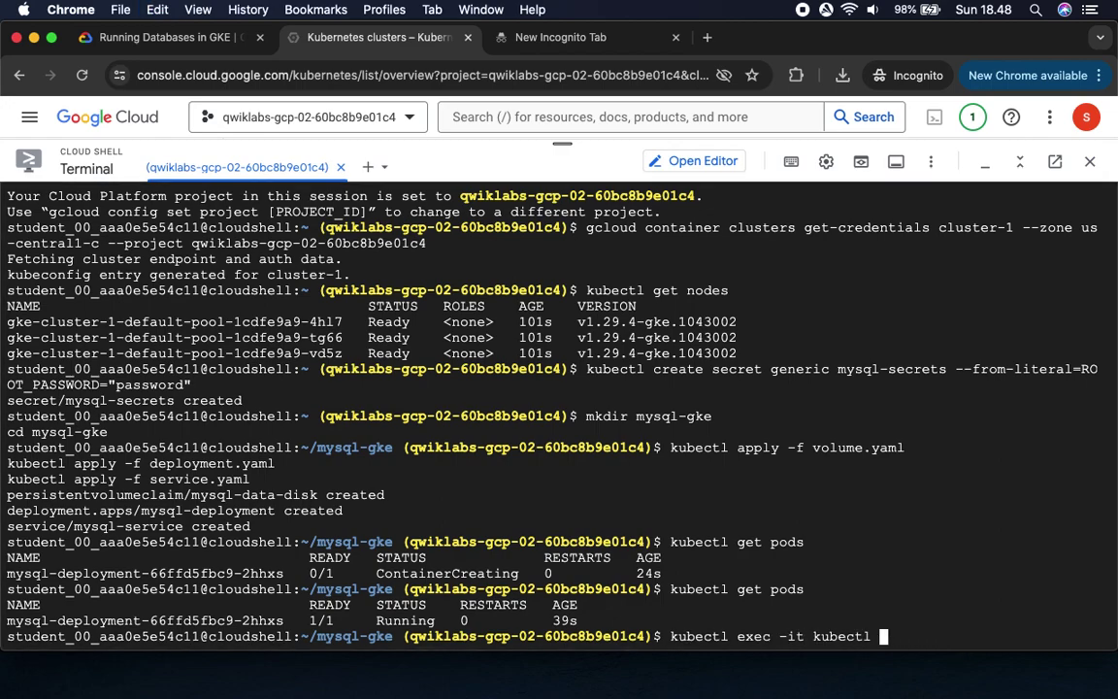
pyautogui.press('BackSpace')
pyautogui.press('BackSpace')
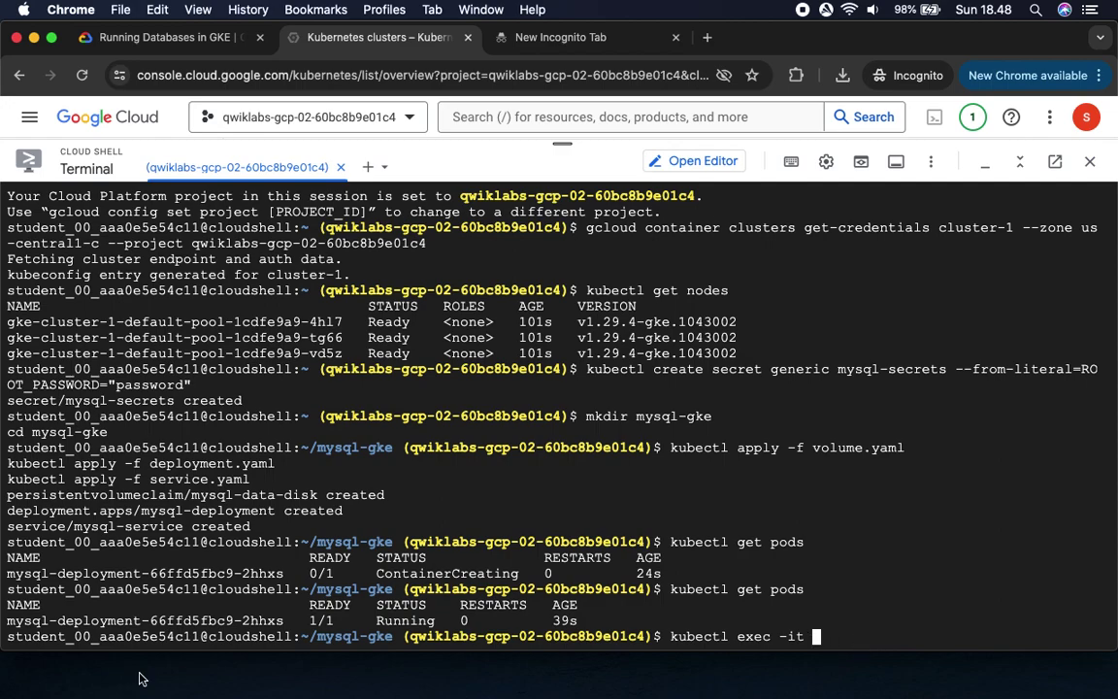
# Step: Append pod name mysql-deployment-66ffd5fbc9-2hhxs and the lab's /bin/bash argument to the kubectl exec -it command, and run it
pyautogui.moveTo(11, 622); pyautogui.dragTo(288, 626)
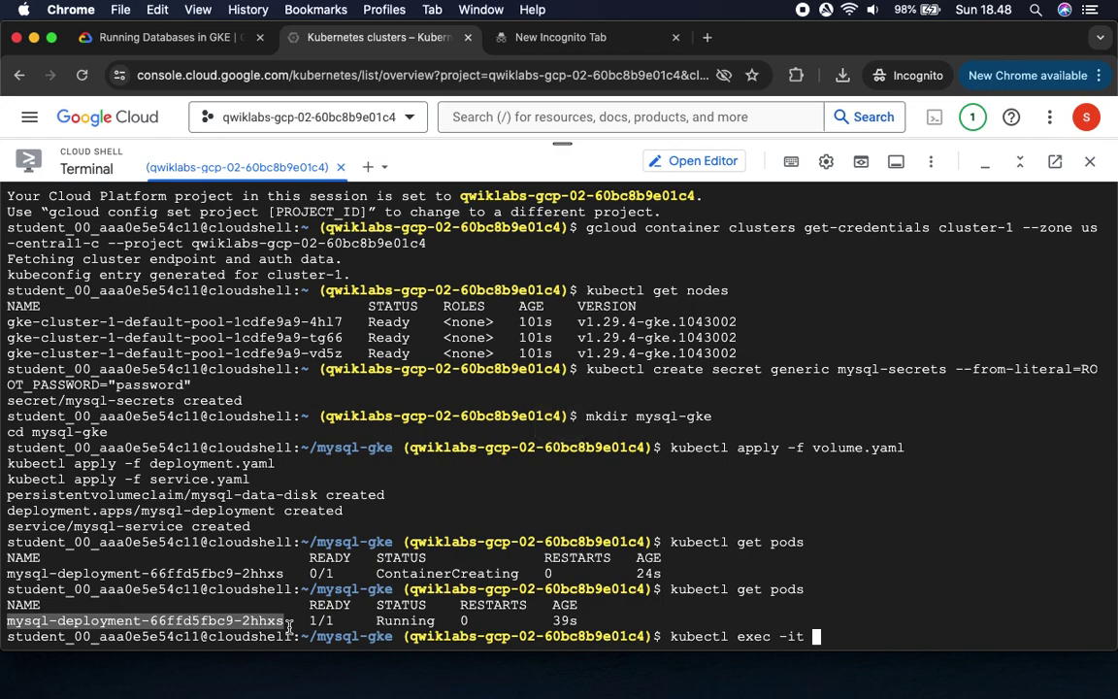
pyautogui.press('super+v')
pyautogui.click(145, 37)
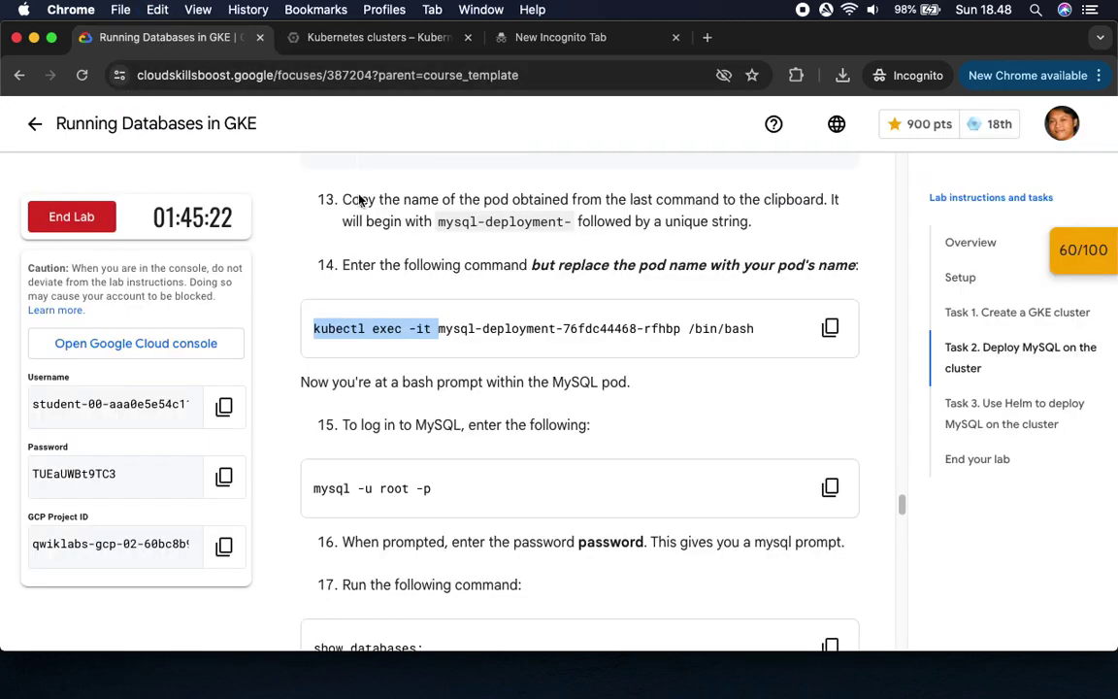
pyautogui.moveTo(688, 329); pyautogui.dragTo(763, 330)
pyautogui.press('super+c')
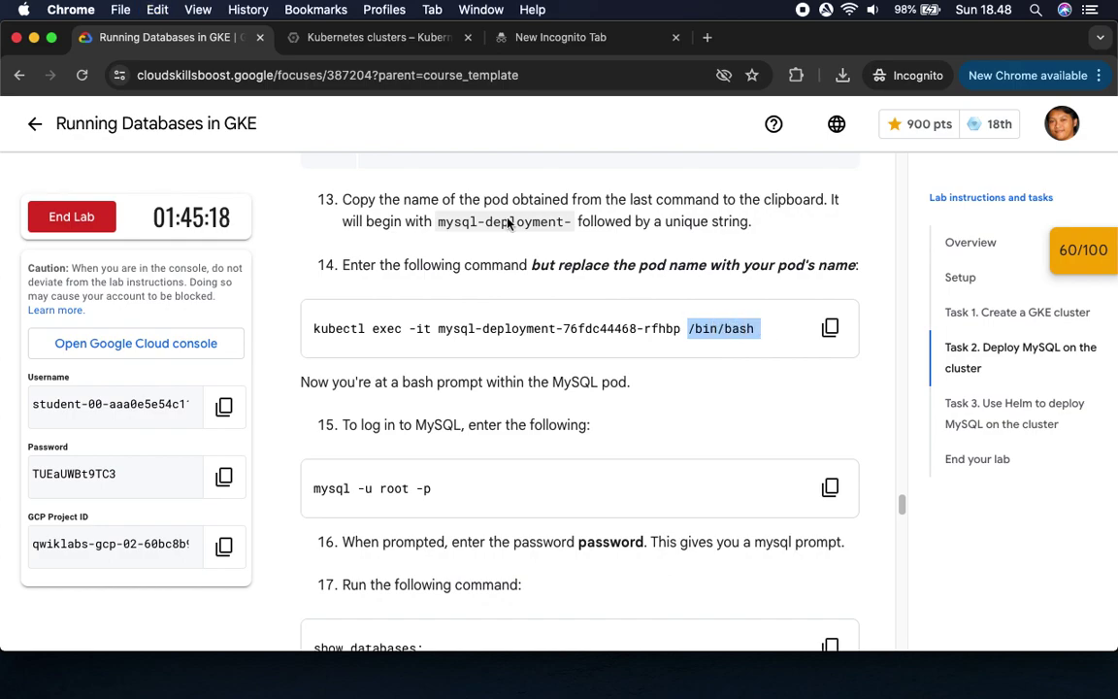
pyautogui.click(328, 37)
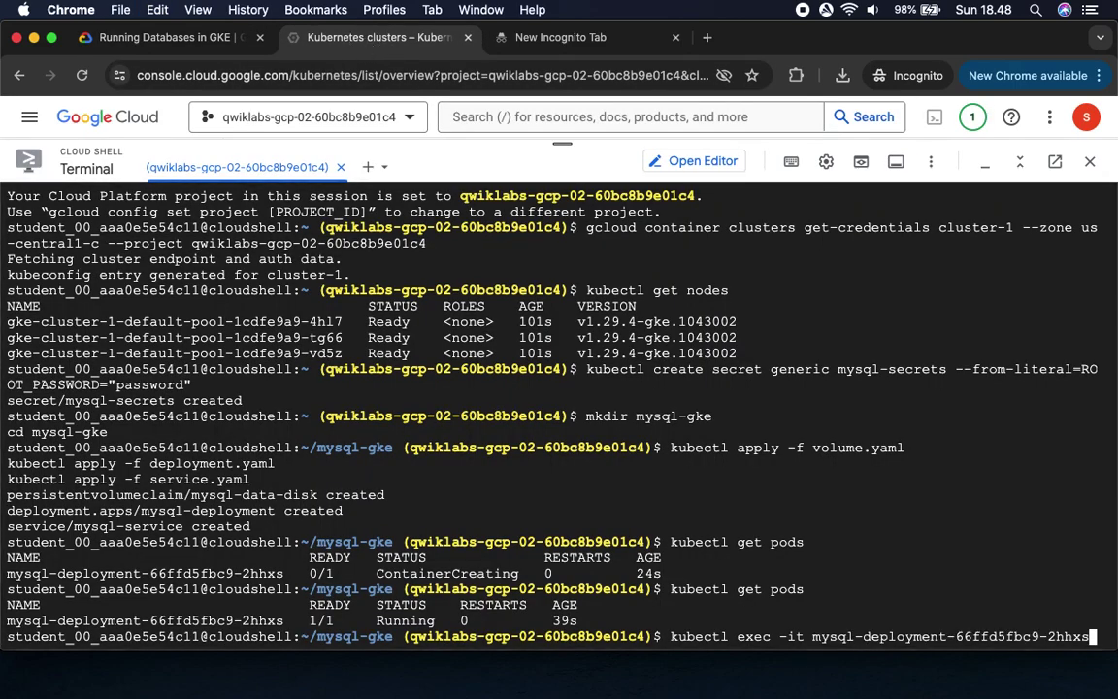
pyautogui.press('super+v')
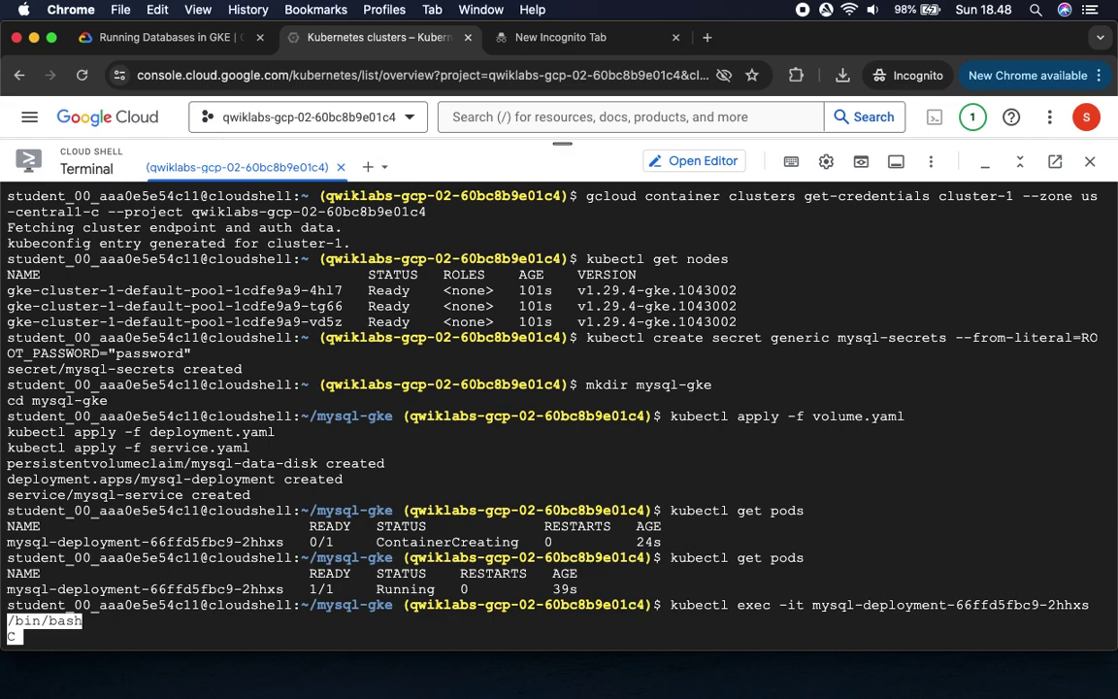
pyautogui.press('Return')
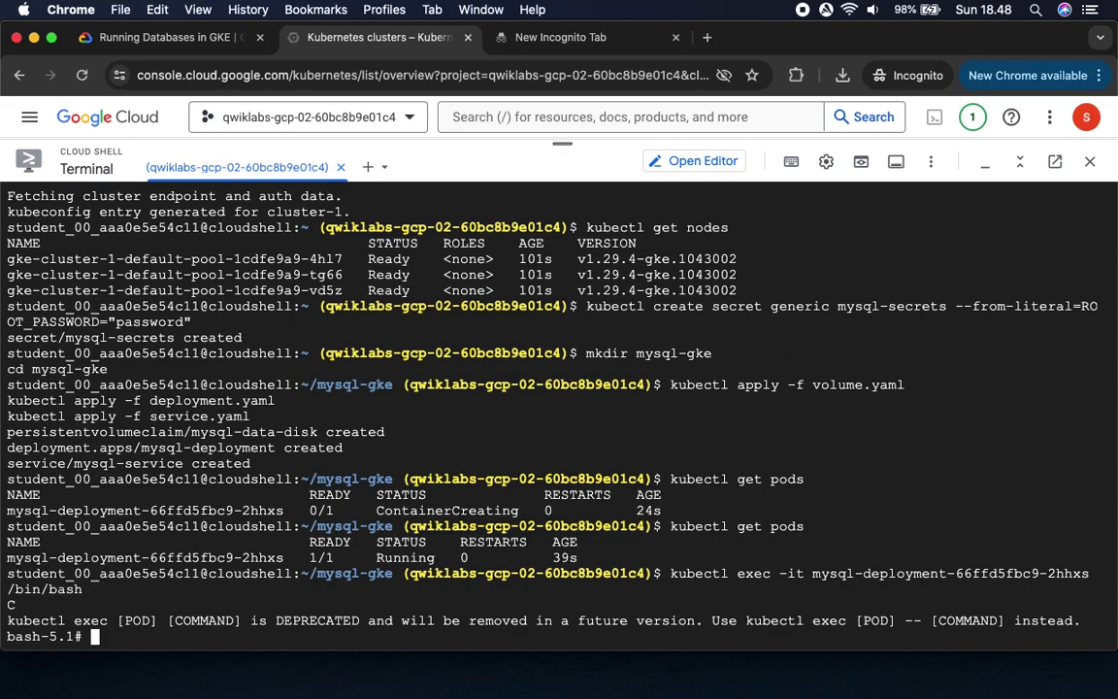
# Step: Copy the lab's MySQL login command, mysql -u root -p, and run it in the pod's bash shell
pyautogui.click(161, 37)
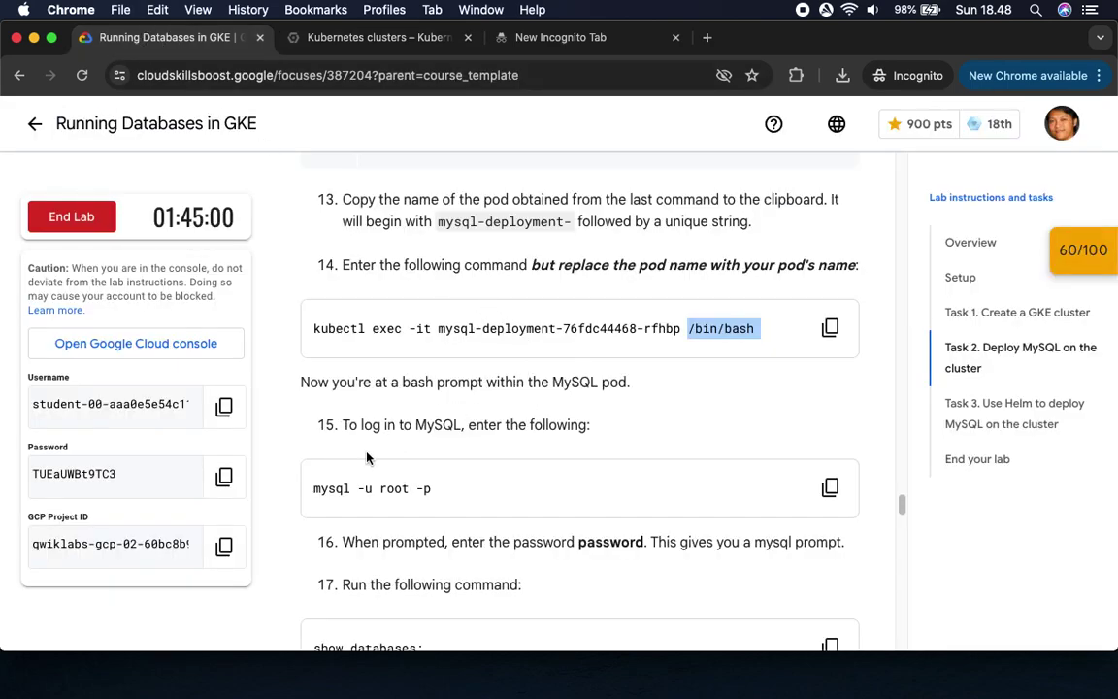
pyautogui.click(831, 488)
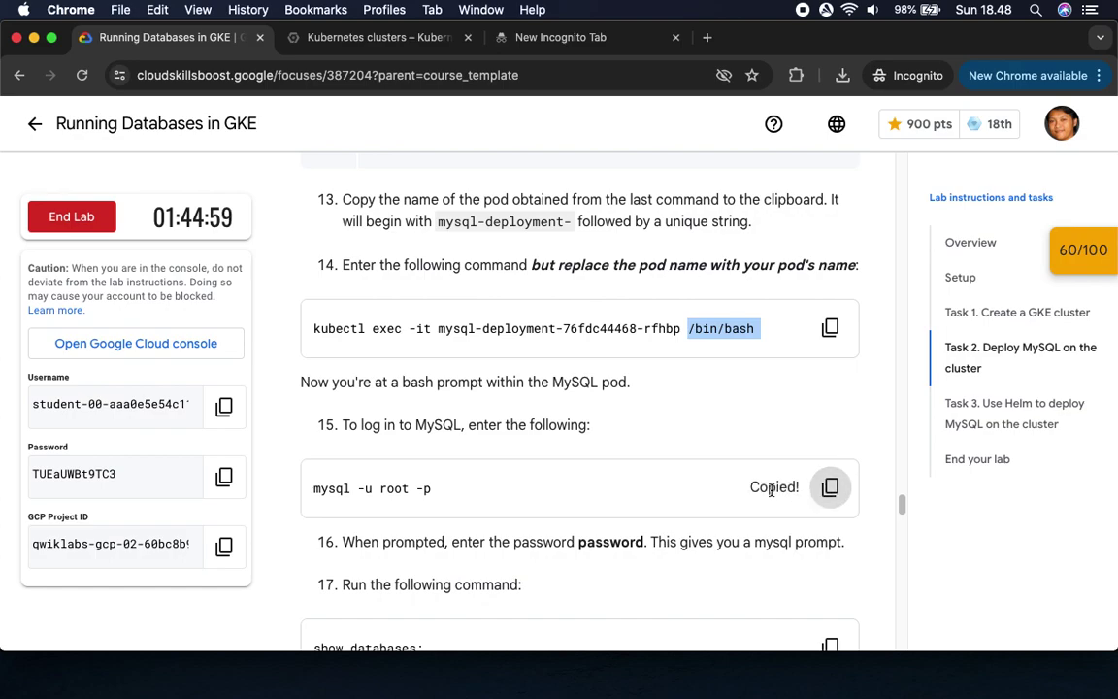
pyautogui.scroll(-5, 767, 490)
pyautogui.click(374, 38)
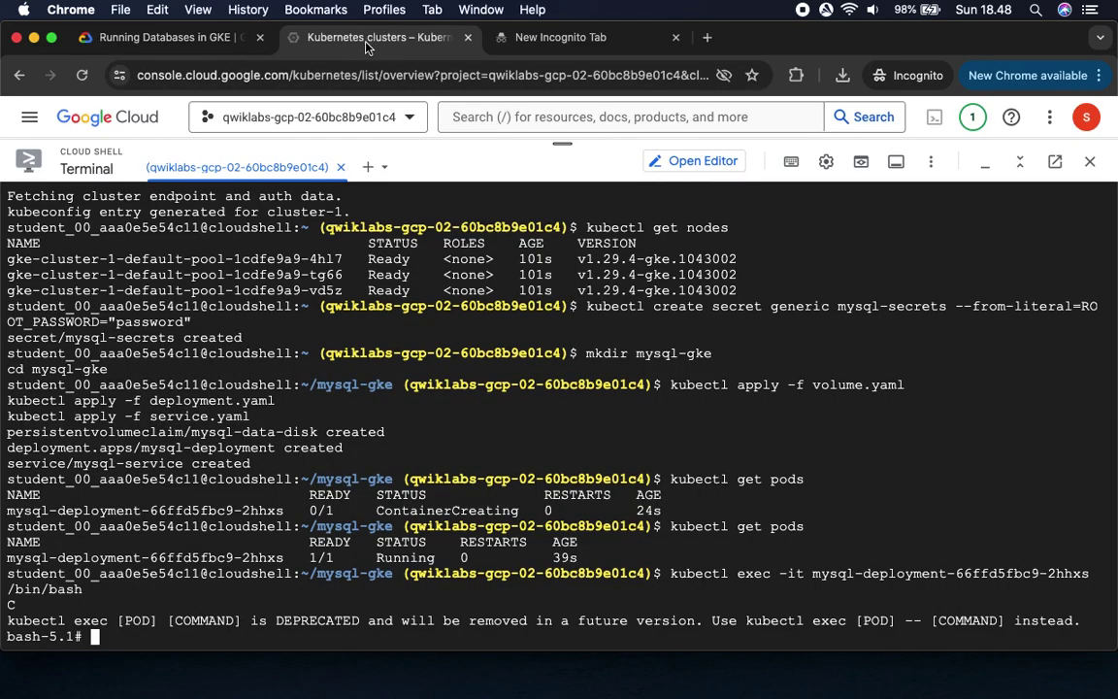
pyautogui.press('super+v')
pyautogui.press('Return')
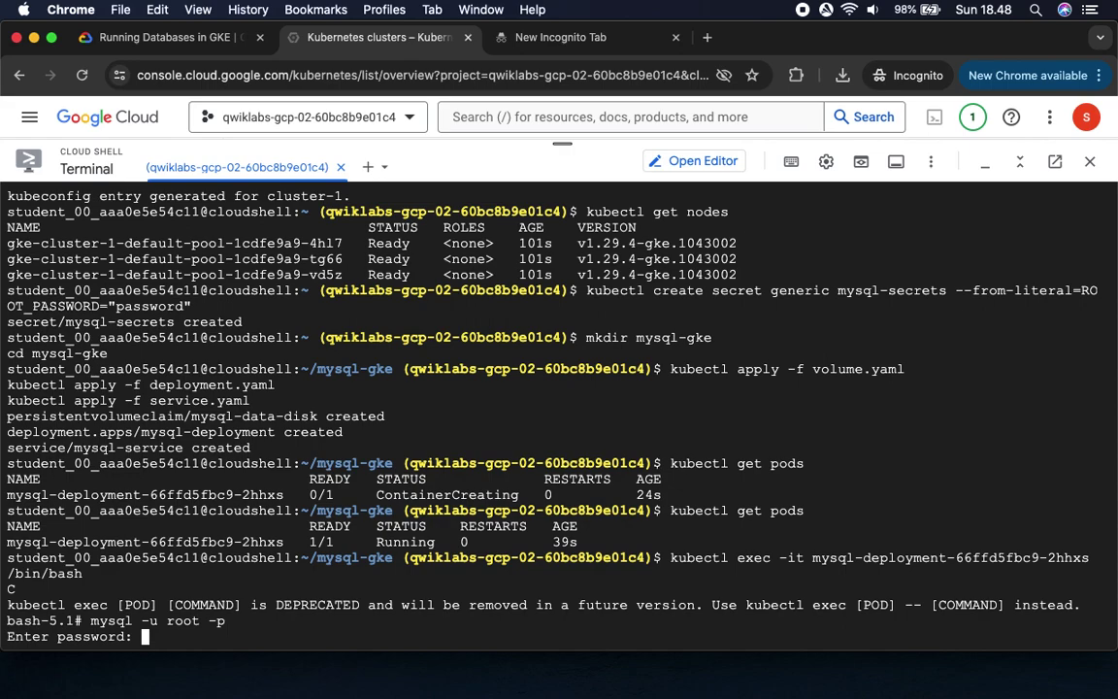
# Step: Look up the MySQL root password in the lab instructions and enter it at the terminal's password prompt
pyautogui.click(156, 39)
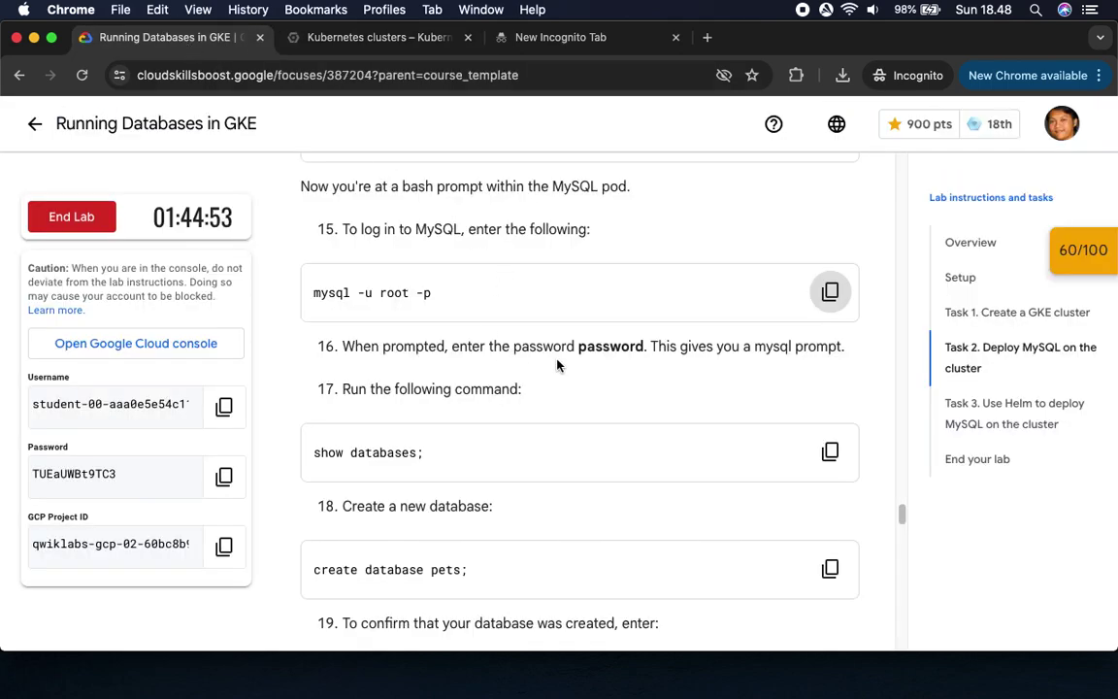
pyautogui.doubleClick(587, 347)
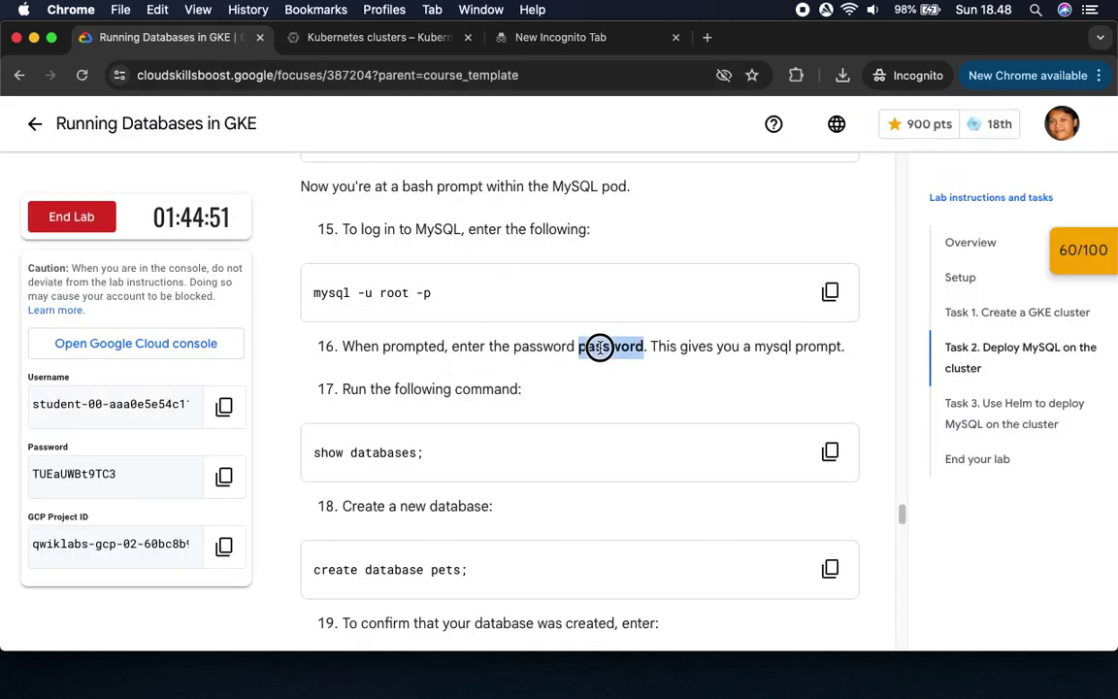
pyautogui.click(378, 38)
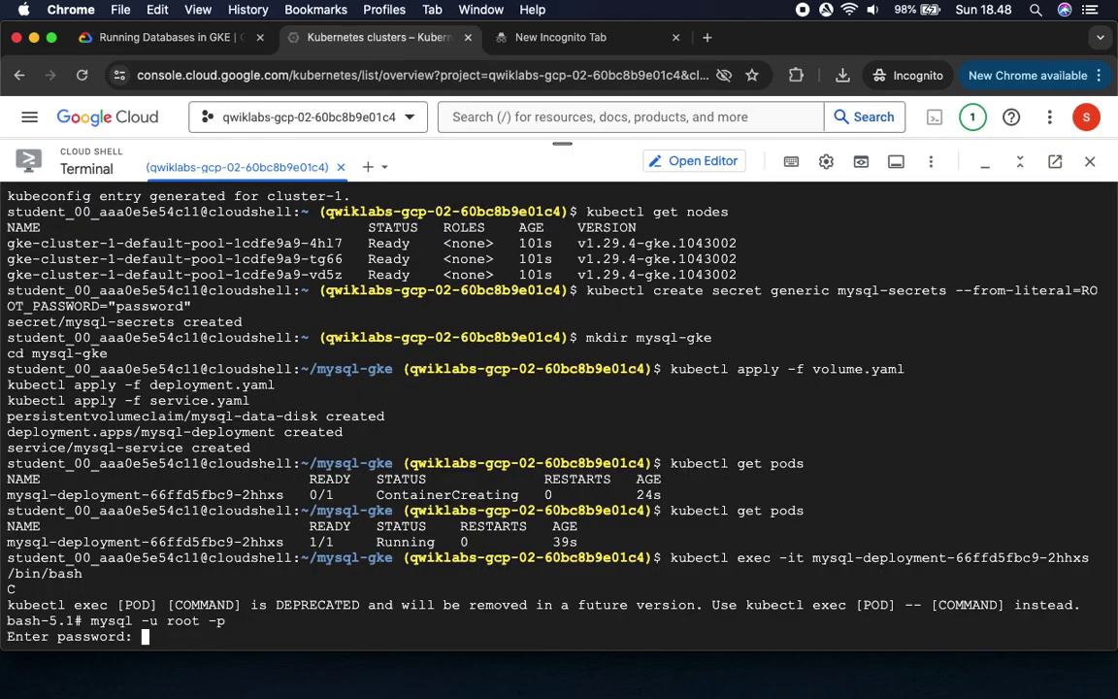
pyautogui.press('Return')
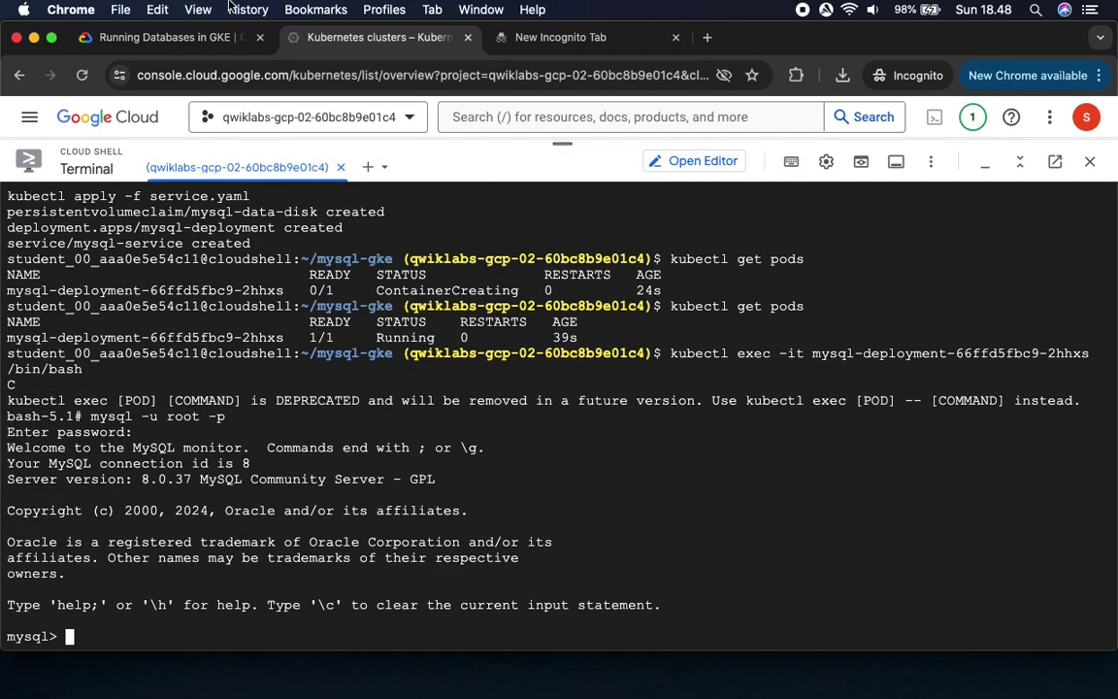
# Step: Copy the lab's show databases; command and run it in MySQL to list the existing databases
pyautogui.click(144, 37)
pyautogui.scroll(-2, 549, 437)
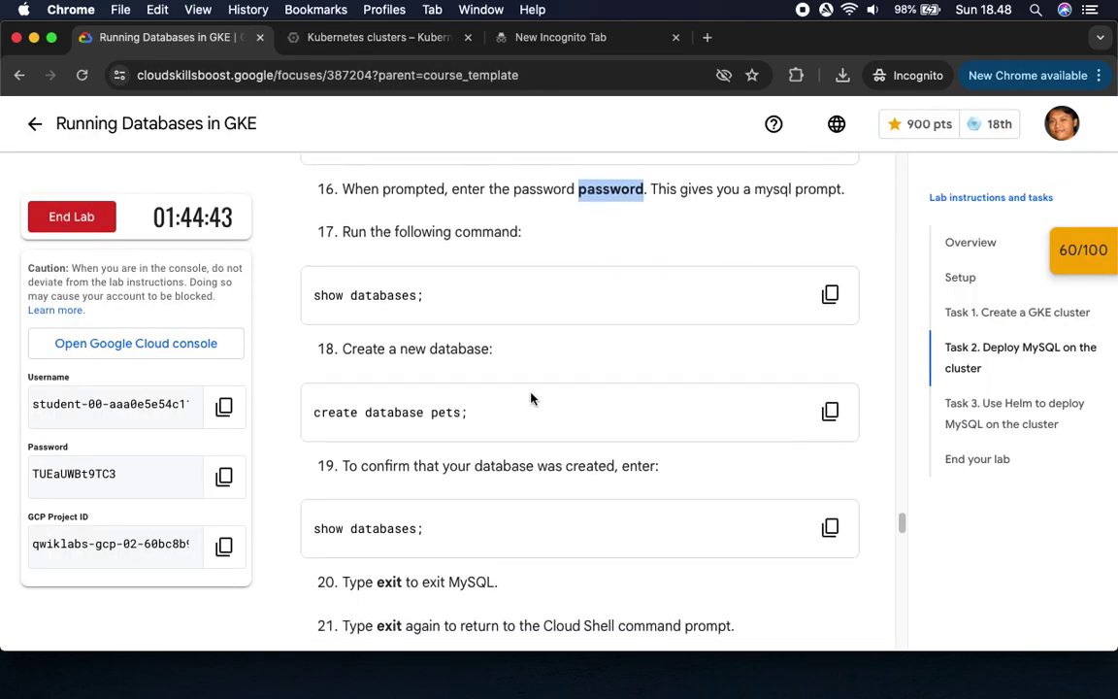
pyautogui.scroll(-1, 541, 417)
pyautogui.click(830, 266)
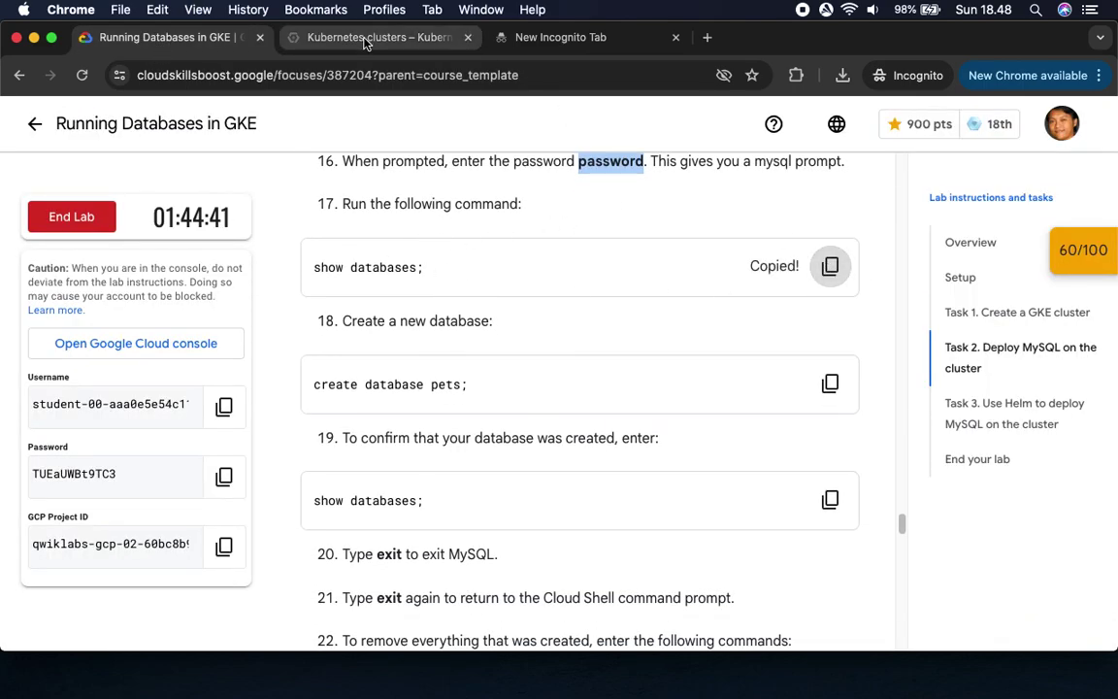
pyautogui.click(367, 38)
pyautogui.press('super+v')
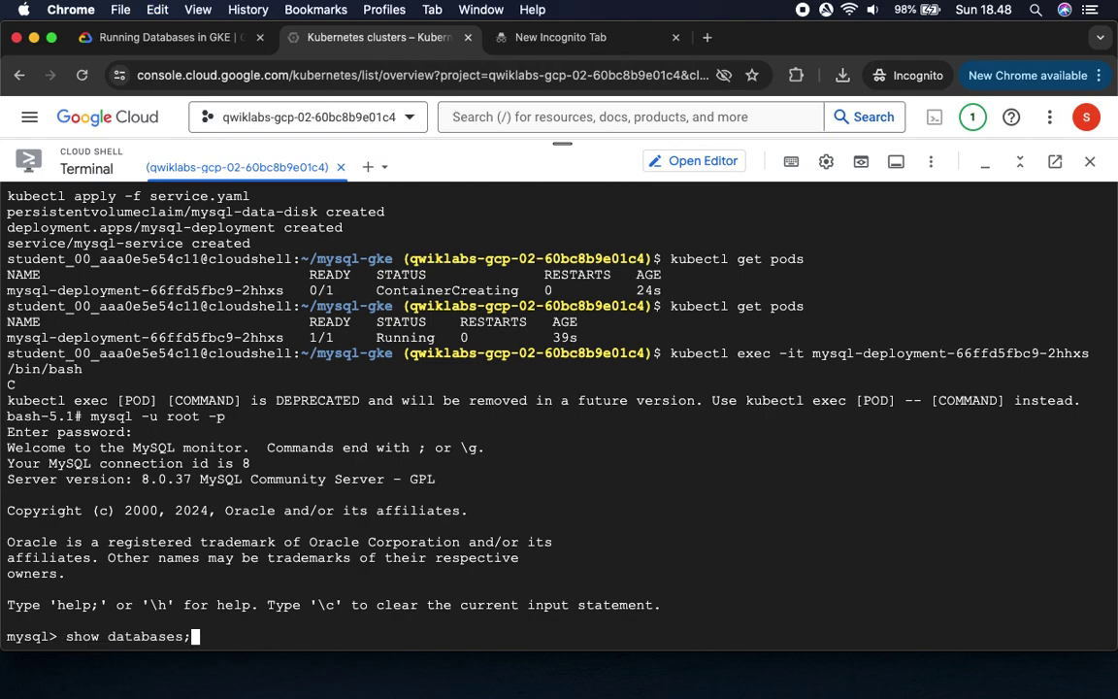
pyautogui.press('Return')
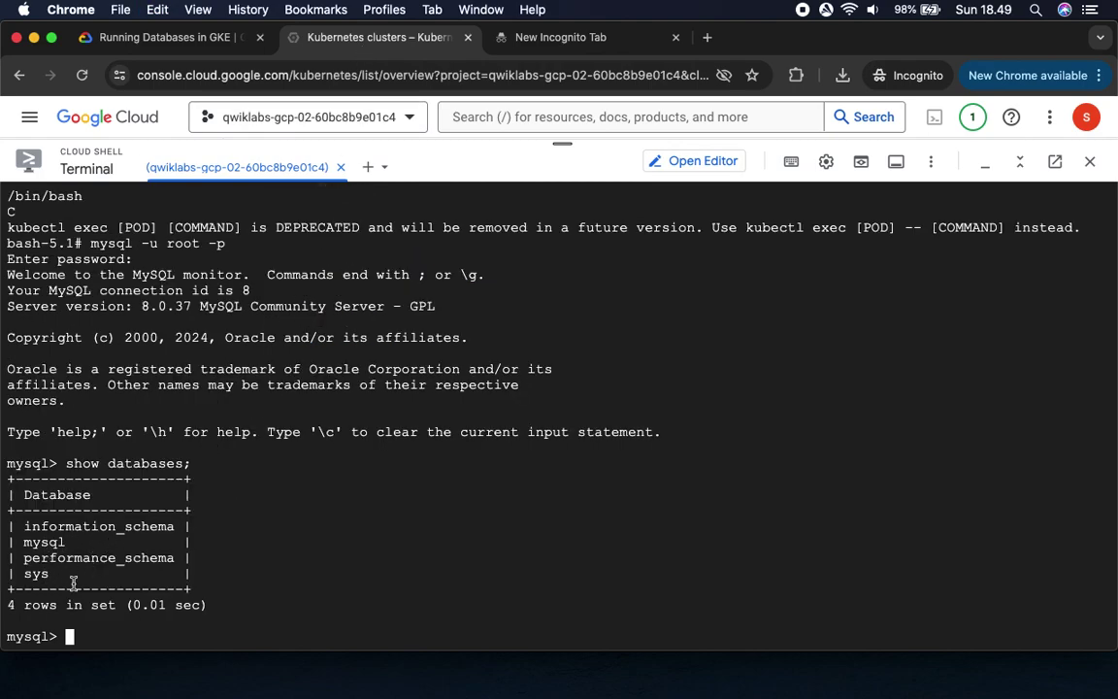
# Step: Create the pets database in MySQL by running the lab's create database pets; command
pyautogui.click(172, 39)
pyautogui.scroll(-3, 582, 359)
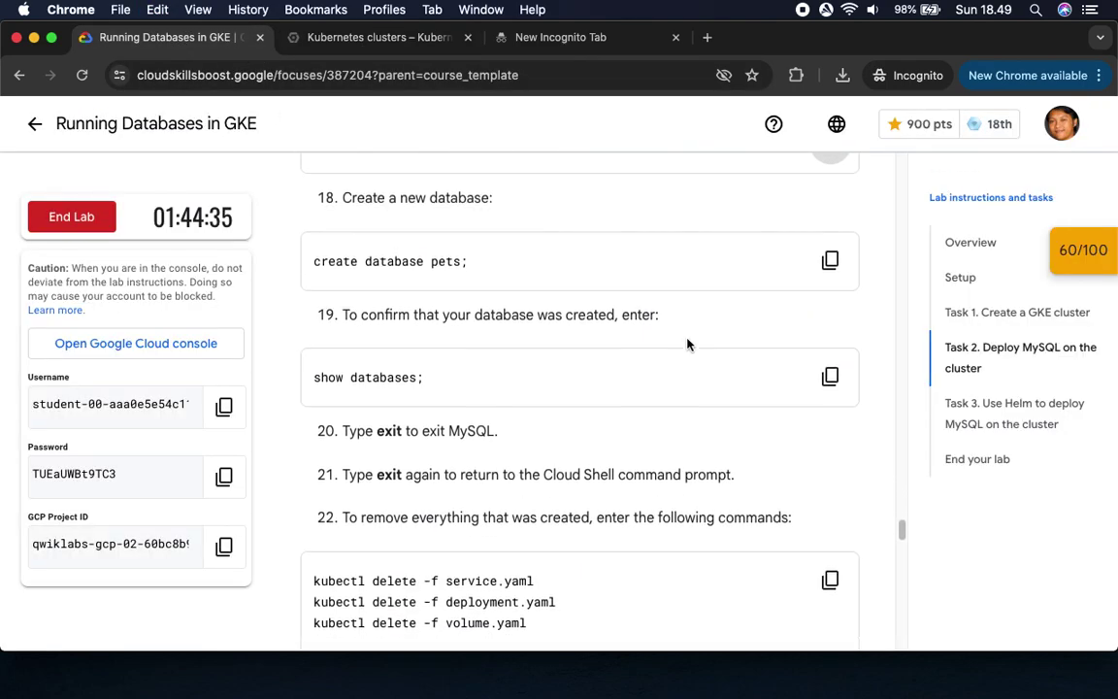
pyautogui.click(830, 256)
pyautogui.click(324, 44)
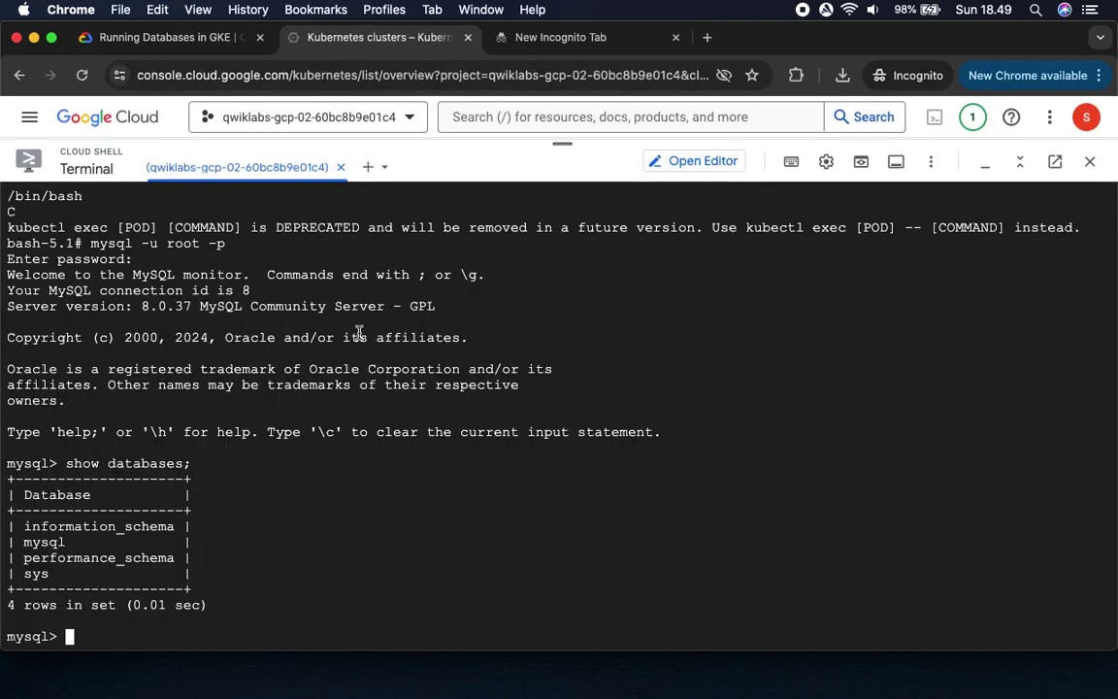
pyautogui.press('super+v')
pyautogui.press('Return')
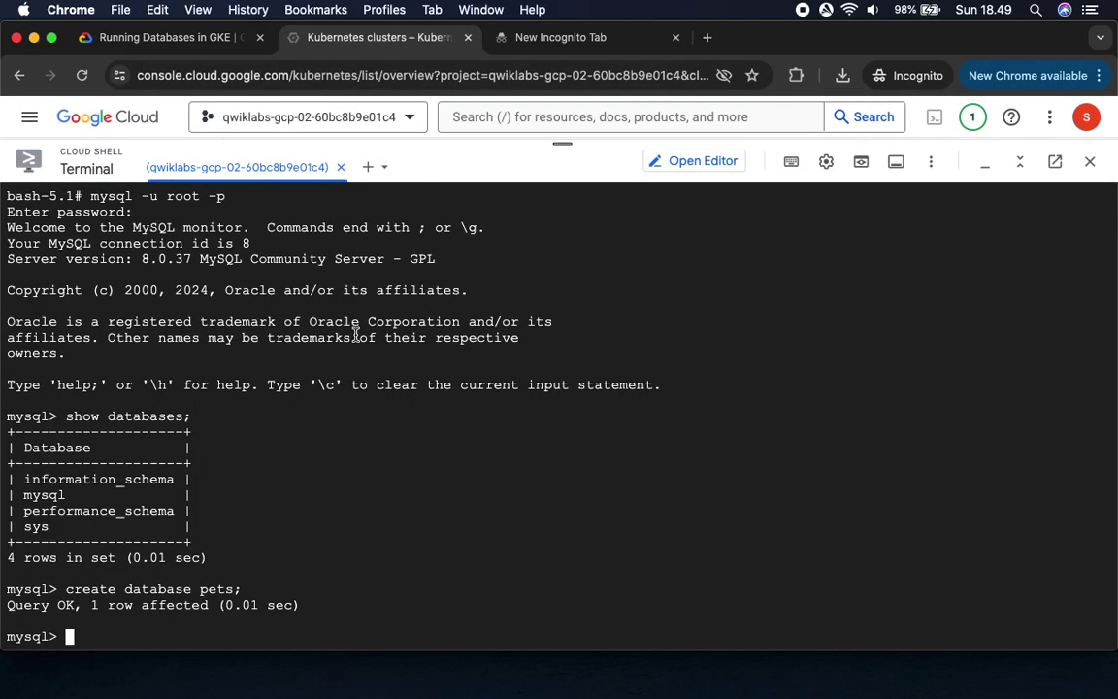
# Step: Copy the lab's show databases; command for confirming the new database and run it in MySQL
pyautogui.click(139, 39)
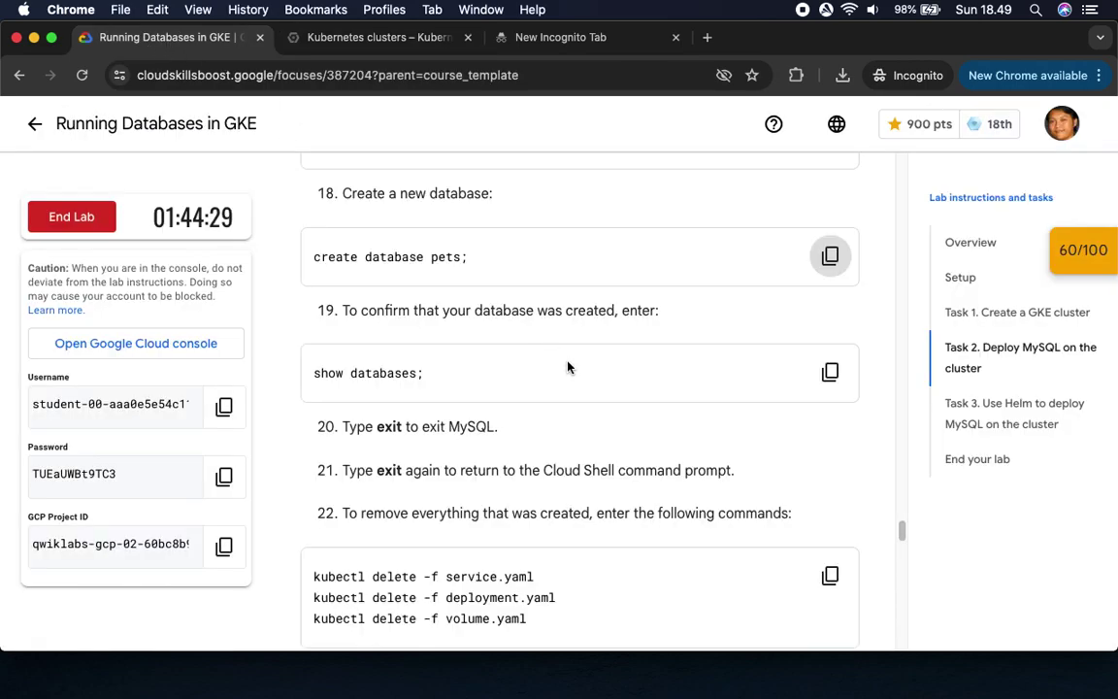
pyautogui.scroll(-3, 568, 367)
pyautogui.click(830, 245)
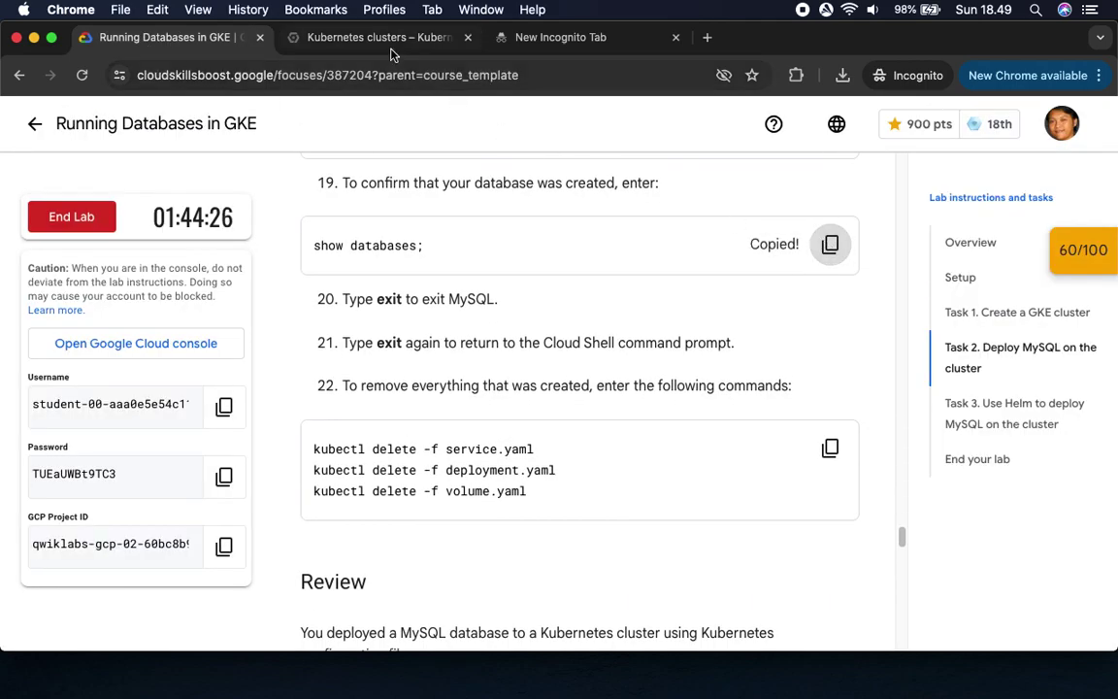
pyautogui.click(382, 39)
pyautogui.press('super+v')
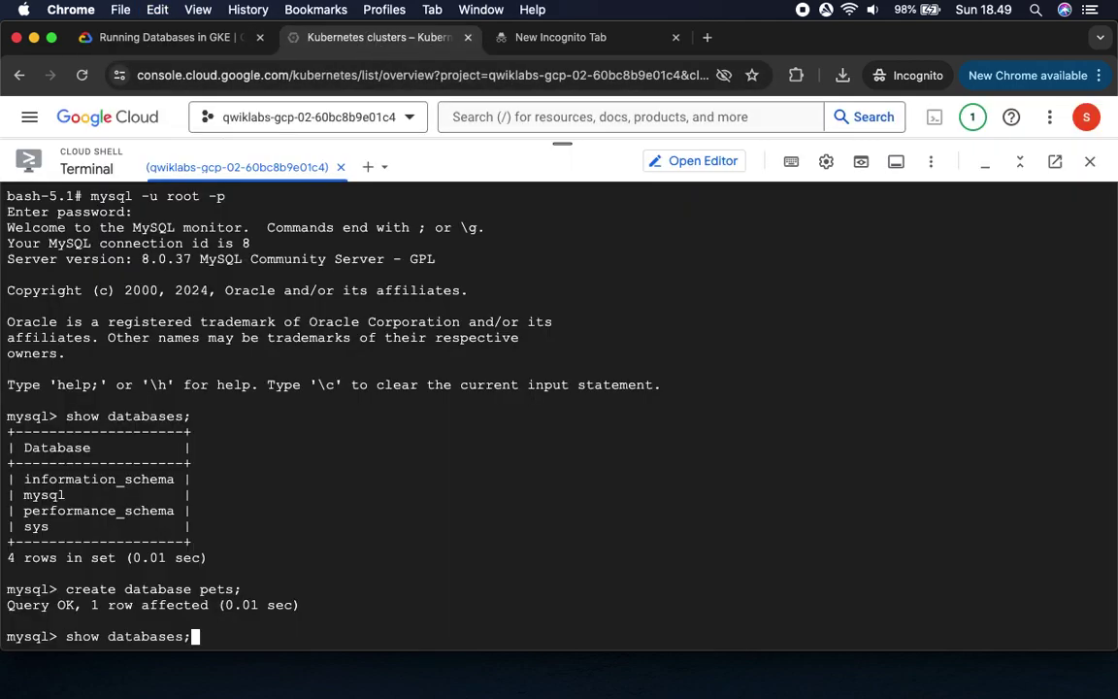
pyautogui.press('Return')
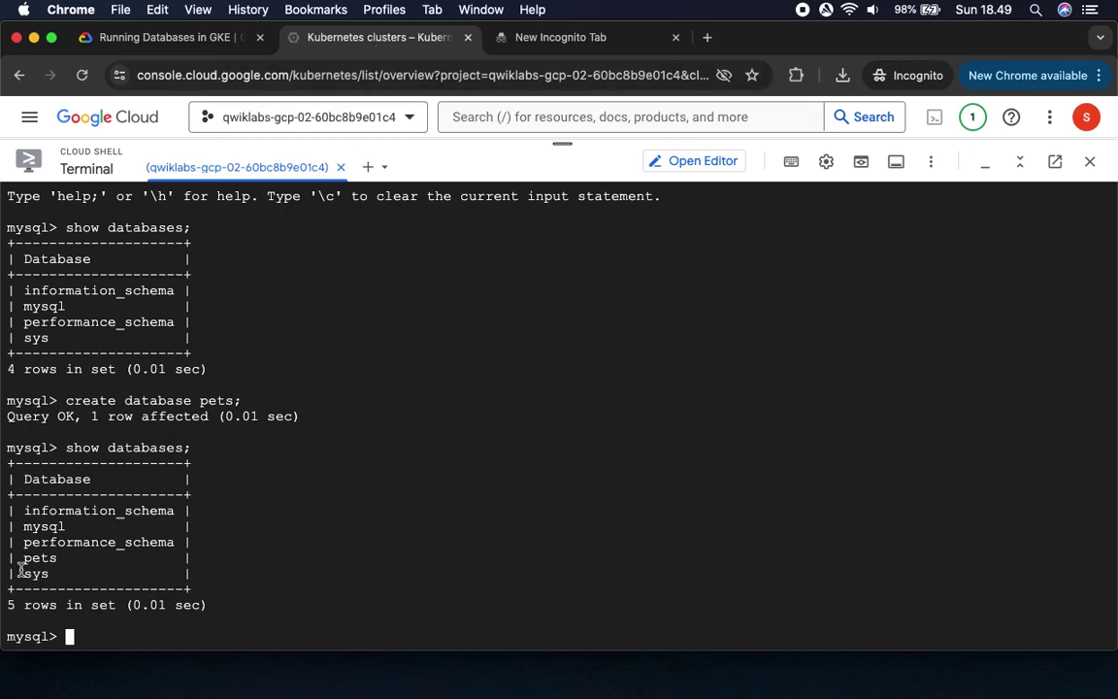
# Step: Exit MySQL and the pod's bash shell with exit, as the lab instructs, to return to the Cloud Shell prompt
pyautogui.click(210, 38)
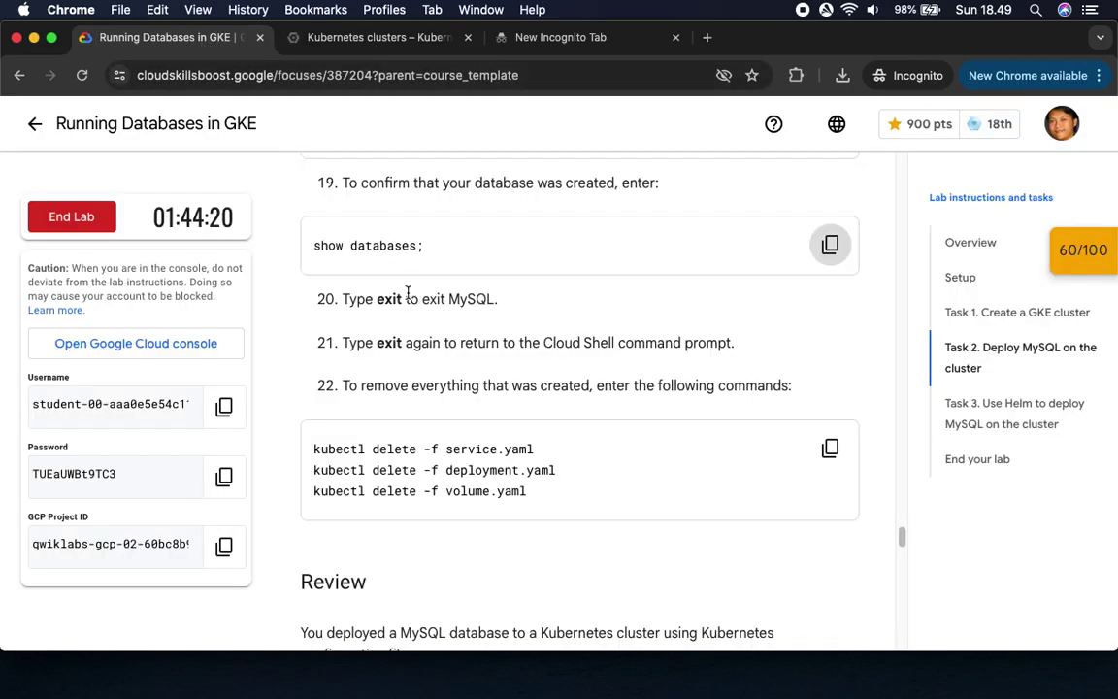
pyautogui.moveTo(376, 299); pyautogui.dragTo(456, 299)
pyautogui.moveTo(366, 342); pyautogui.dragTo(449, 343)
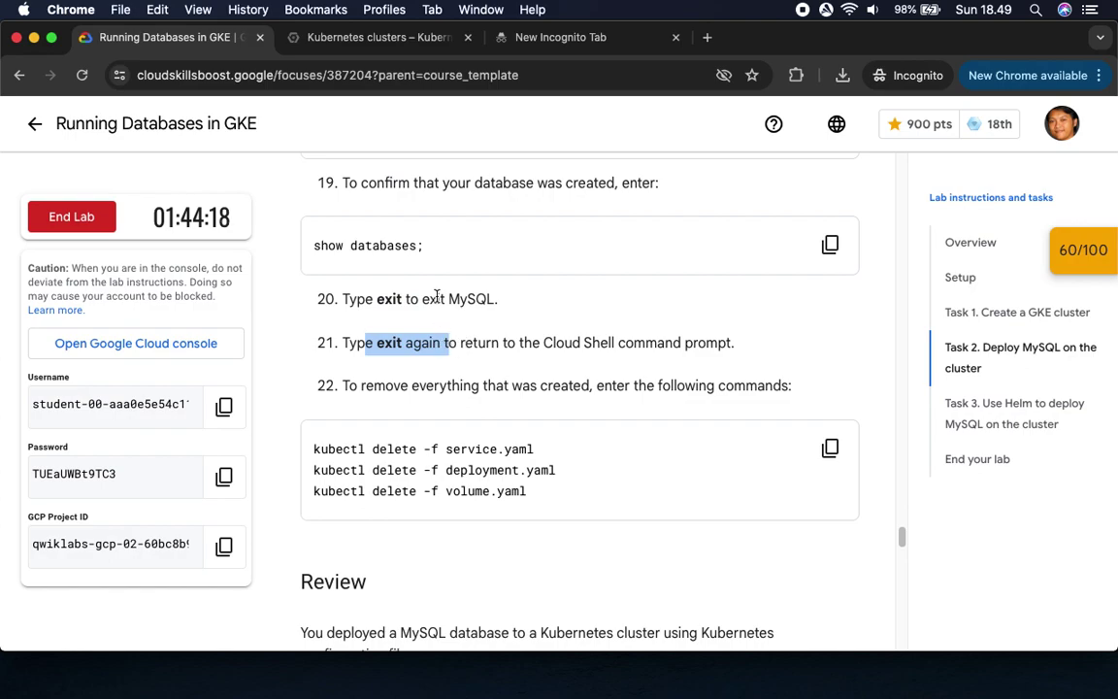
pyautogui.click(378, 38)
pyautogui.write('exit')
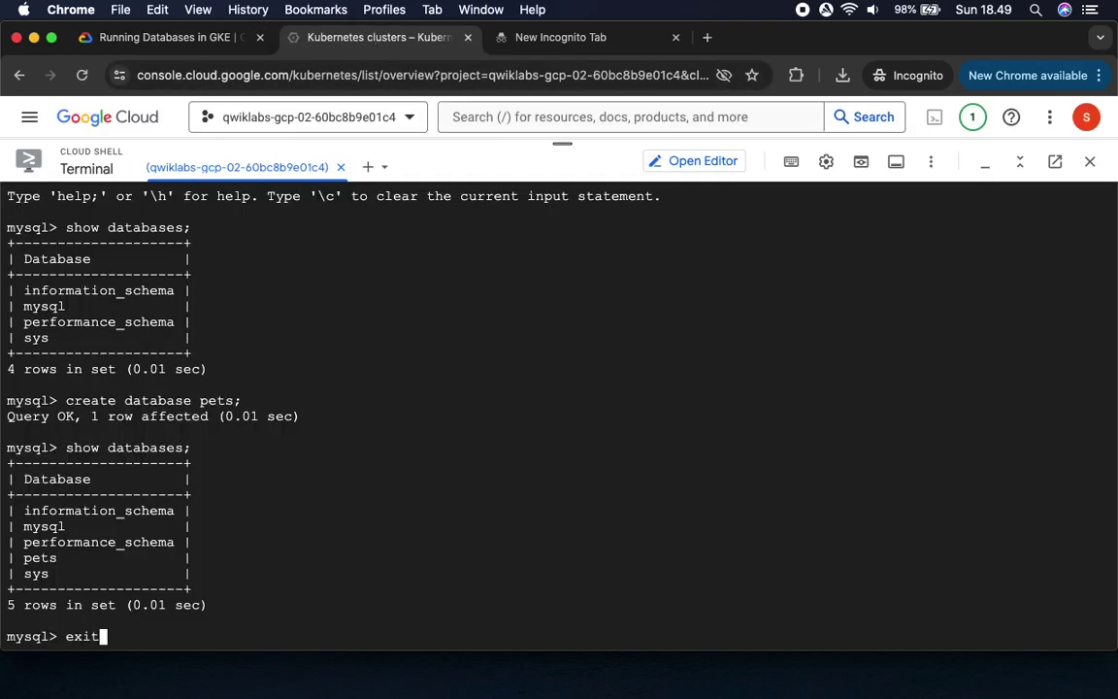
pyautogui.press('Return')
pyautogui.write('exit')
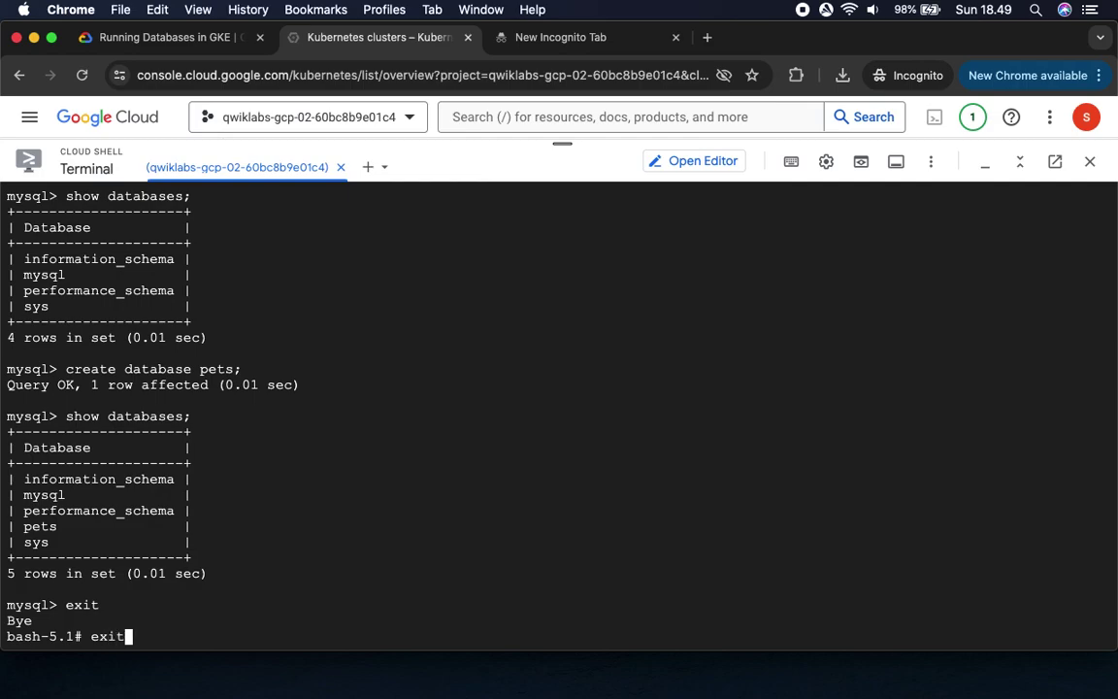
pyautogui.press('Return')
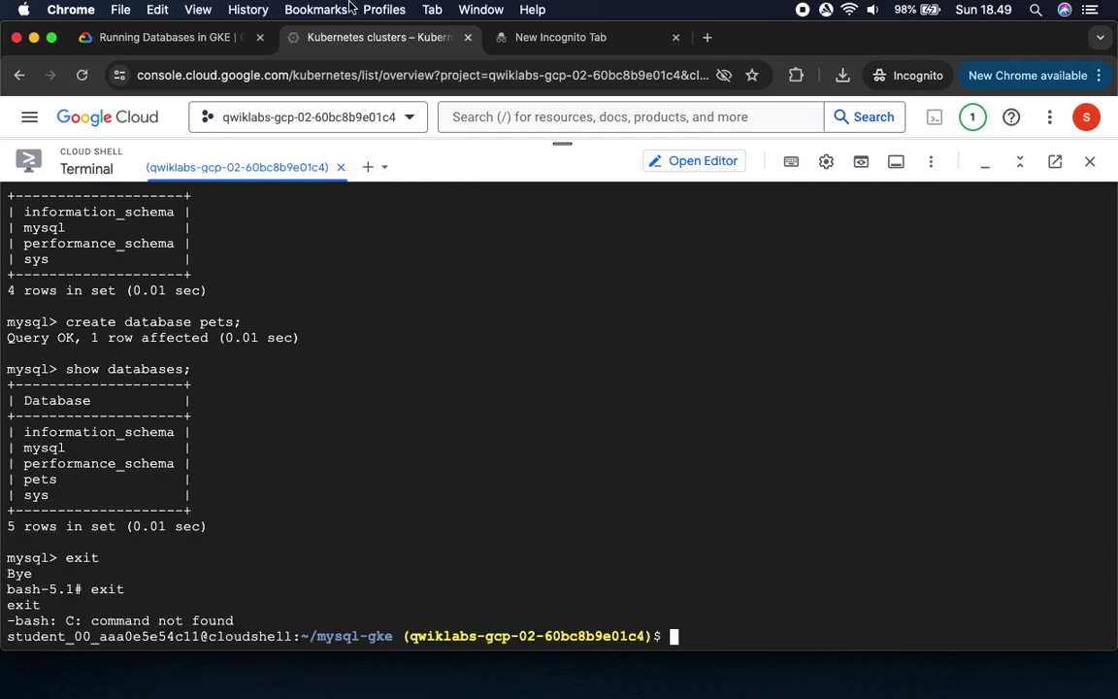
# Step: Remove the MySQL resources by running the lab's kubectl delete -f commands for service.yaml, deployment.yaml and volume.yaml
pyautogui.click(158, 35)
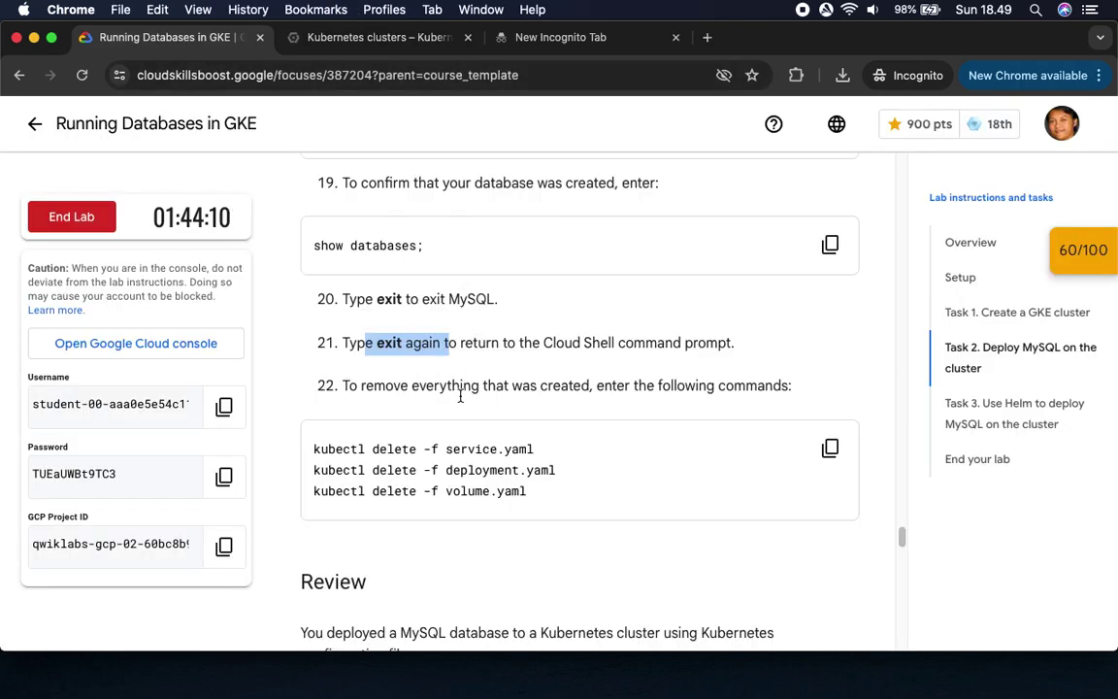
pyautogui.scroll(-3, 695, 403)
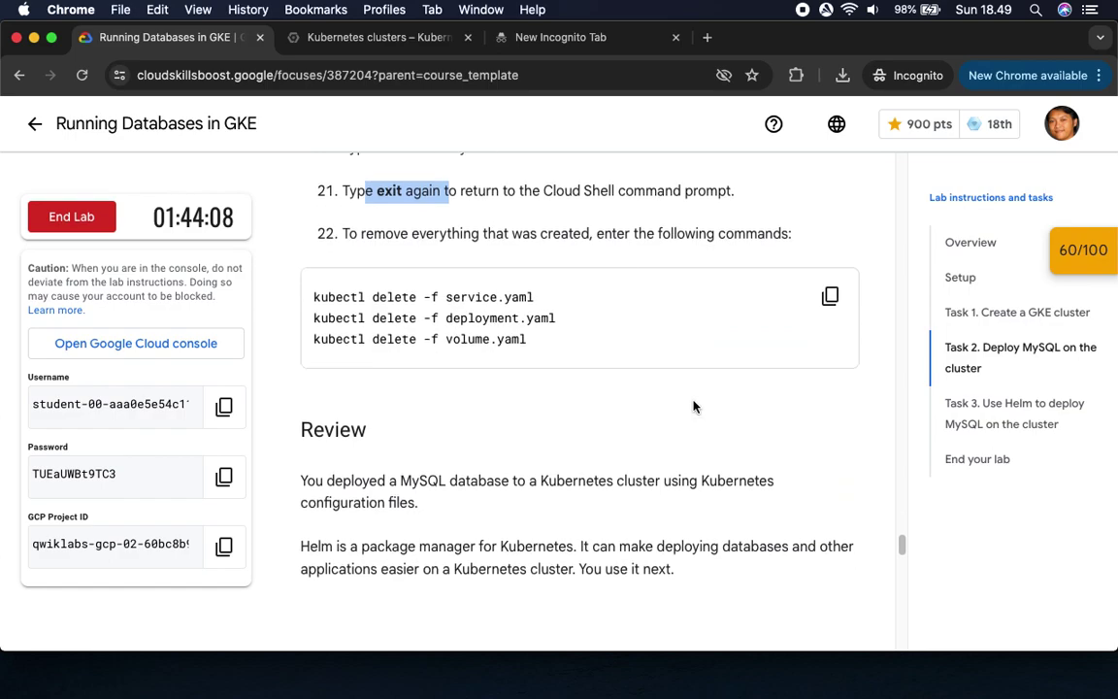
pyautogui.scroll(-1, 687, 408)
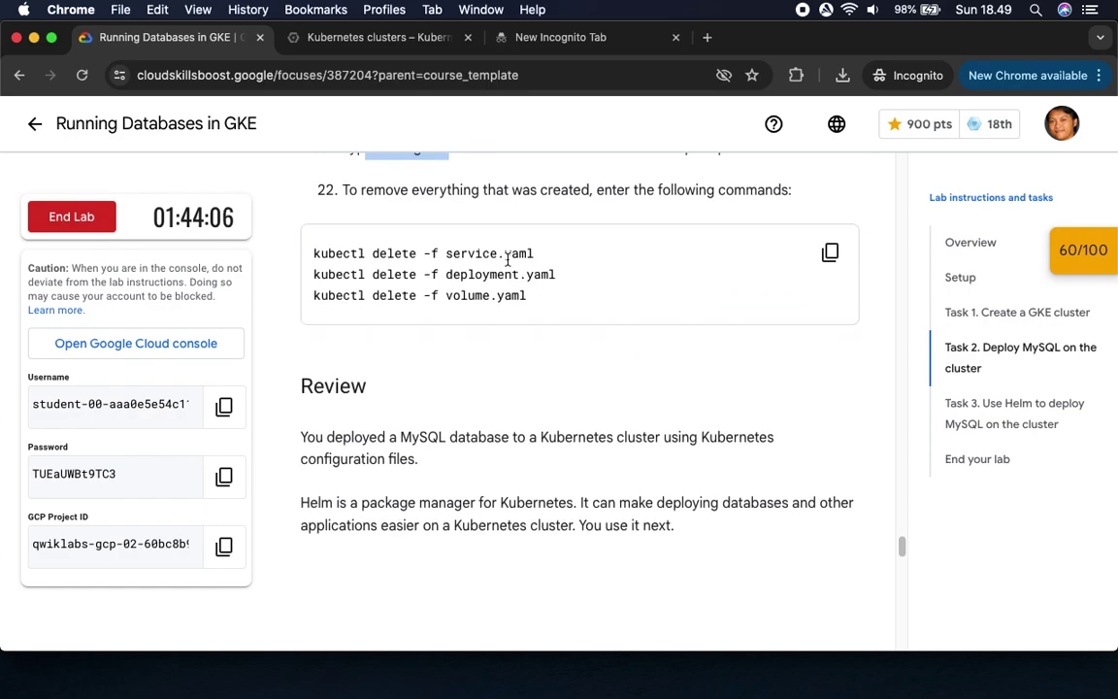
pyautogui.click(830, 254)
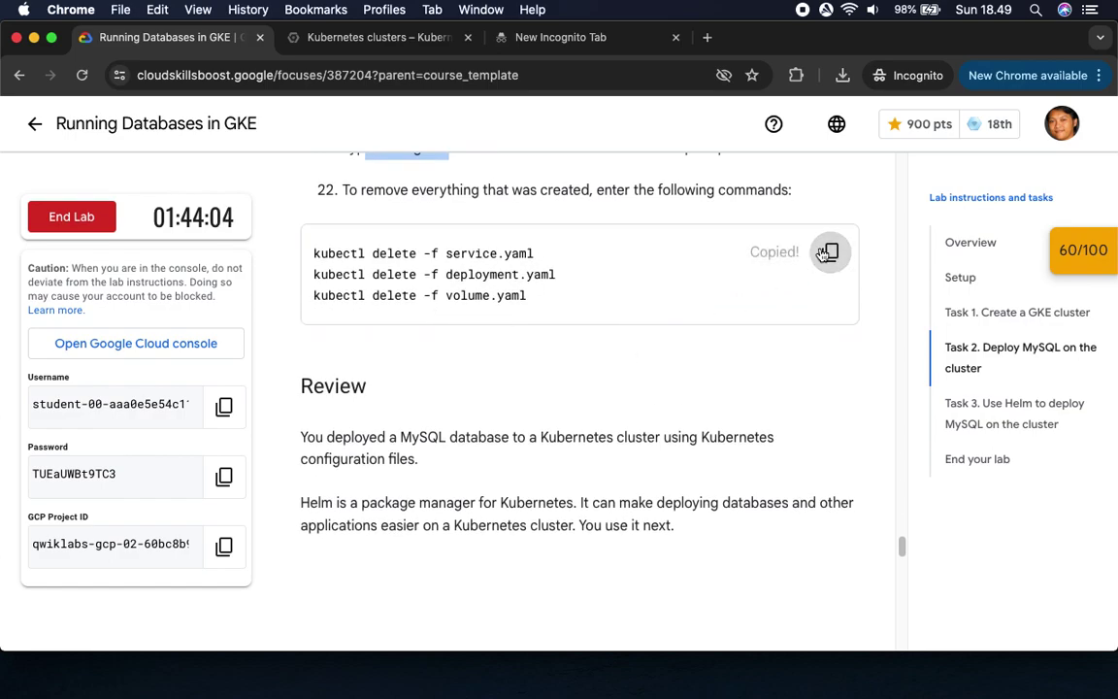
pyautogui.click(396, 39)
pyautogui.press('super+v')
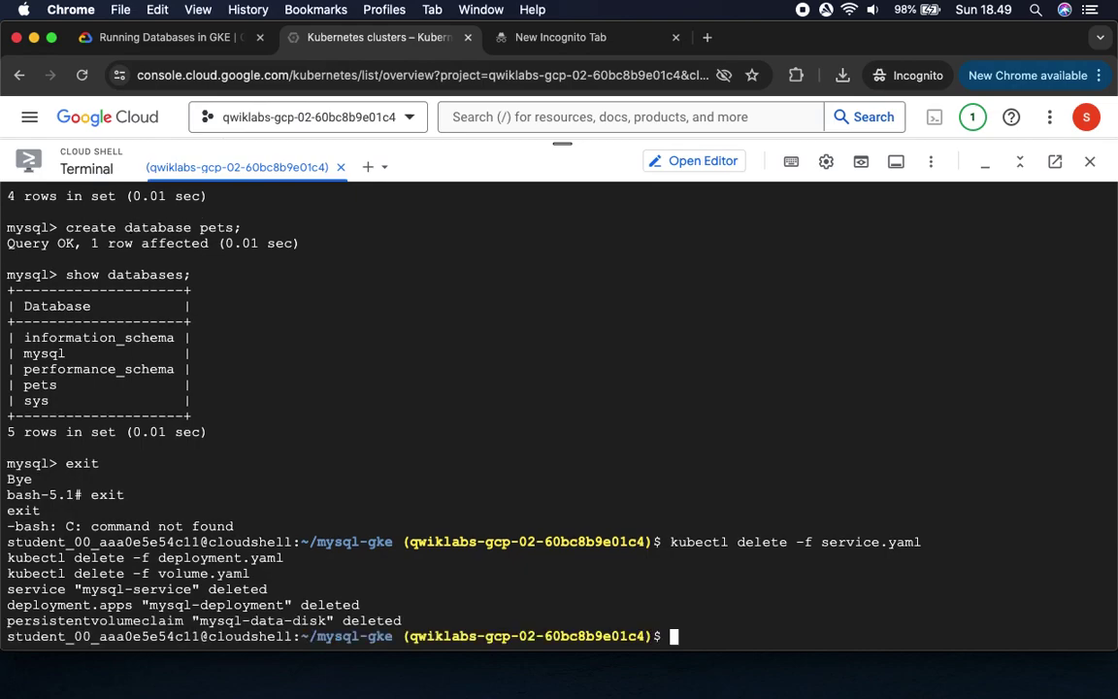
pyautogui.click(146, 36)
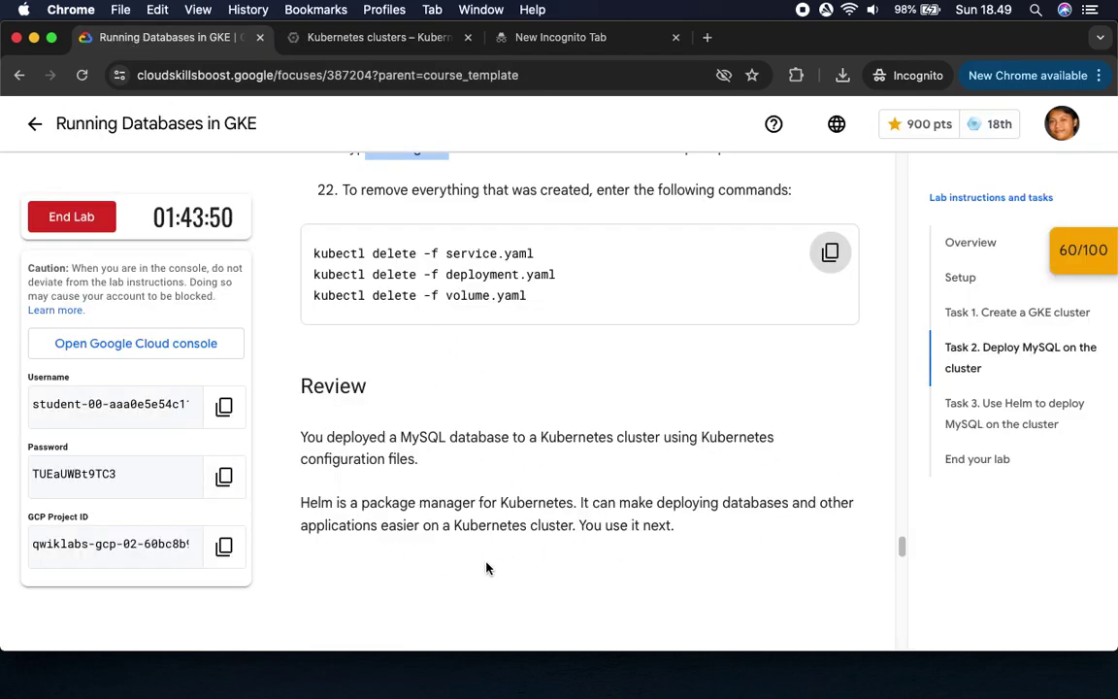
pyautogui.scroll(-5, 632, 600)
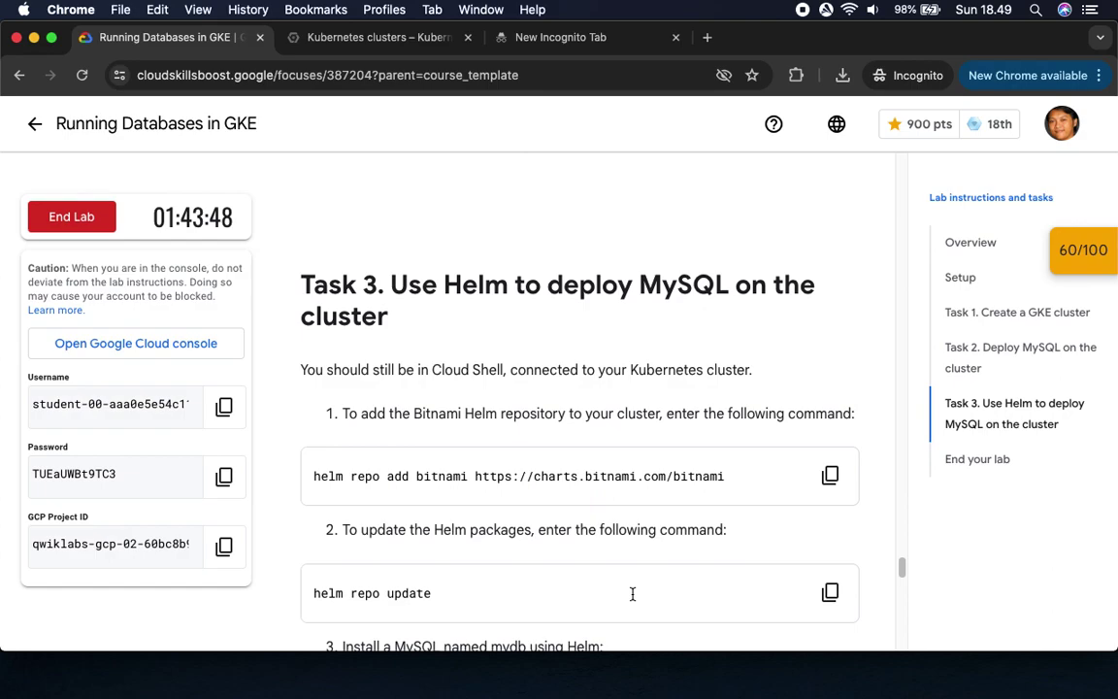
pyautogui.scroll(-1, 632, 600)
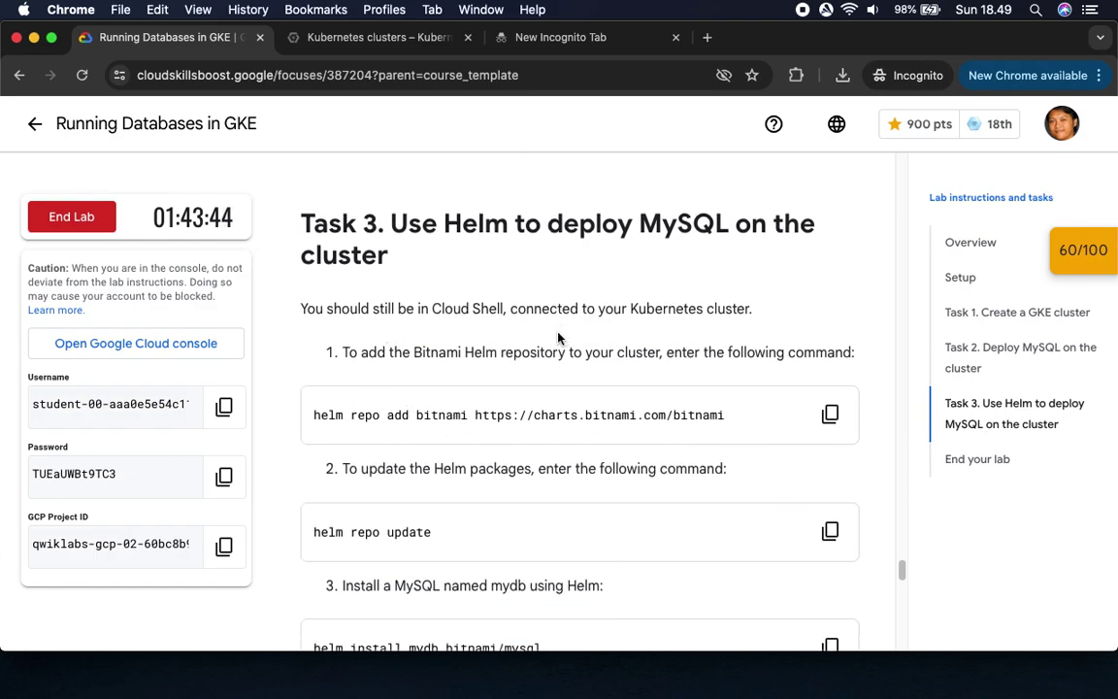
pyautogui.click(830, 414)
pyautogui.click(384, 39)
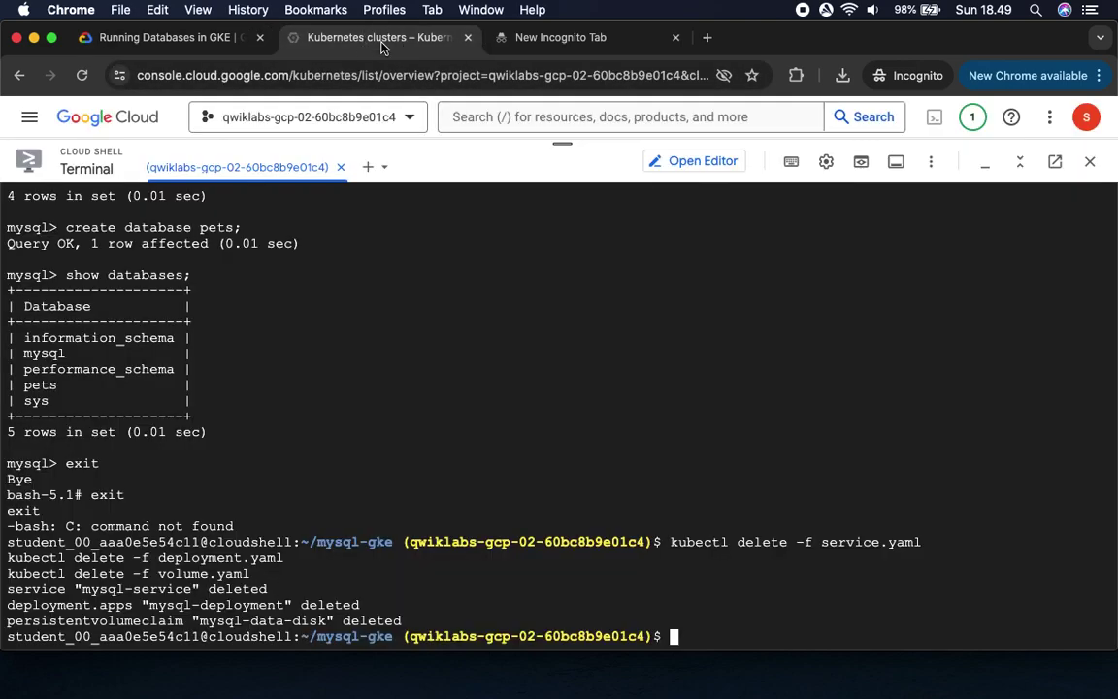
pyautogui.press('super+v')
pyautogui.press('Return')
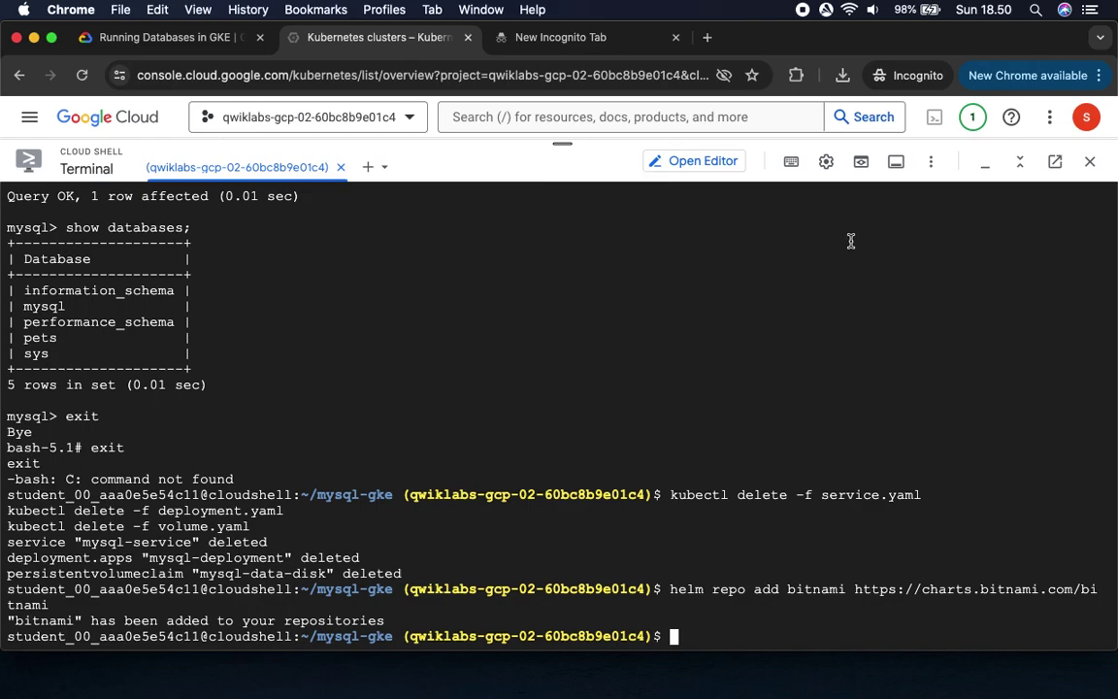
# Step: Update the Helm packages by copying the lab's helm repo update command and running it in Cloud Shell
pyautogui.click(156, 37)
pyautogui.scroll(-5, 718, 509)
pyautogui.click(830, 337)
pyautogui.click(339, 39)
pyautogui.press('super+v')
pyautogui.press('Return')
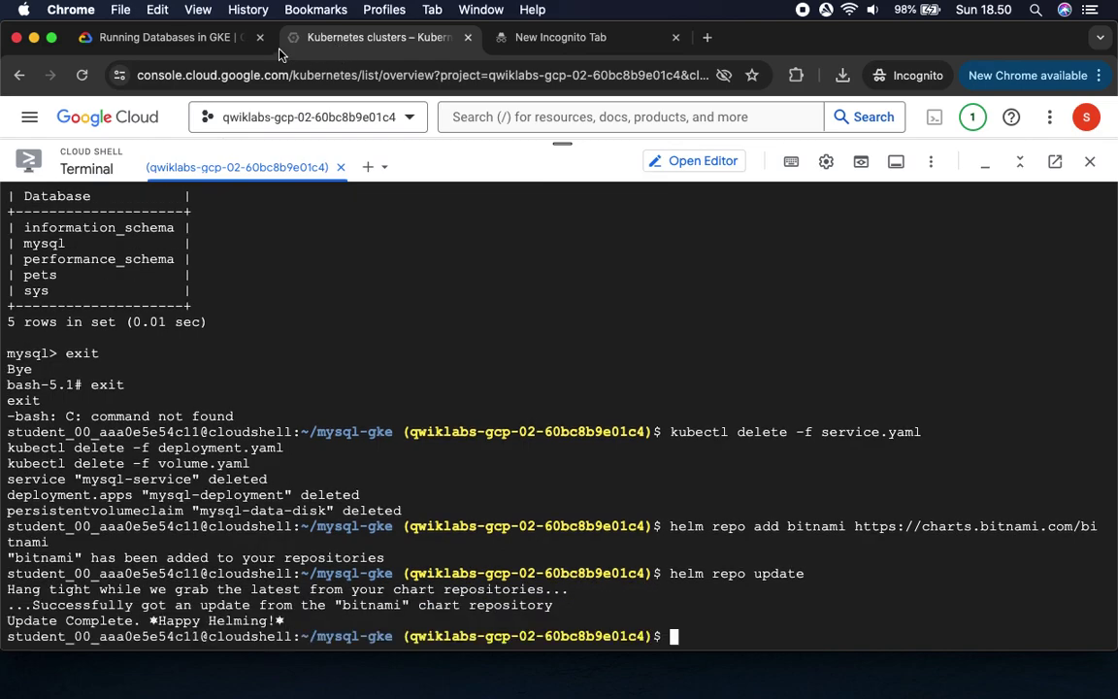
# Step: Install MySQL under the name mydb by running the lab's helm install mydb bitnami/mysql command in Cloud Shell
pyautogui.click(97, 37)
pyautogui.click(831, 454)
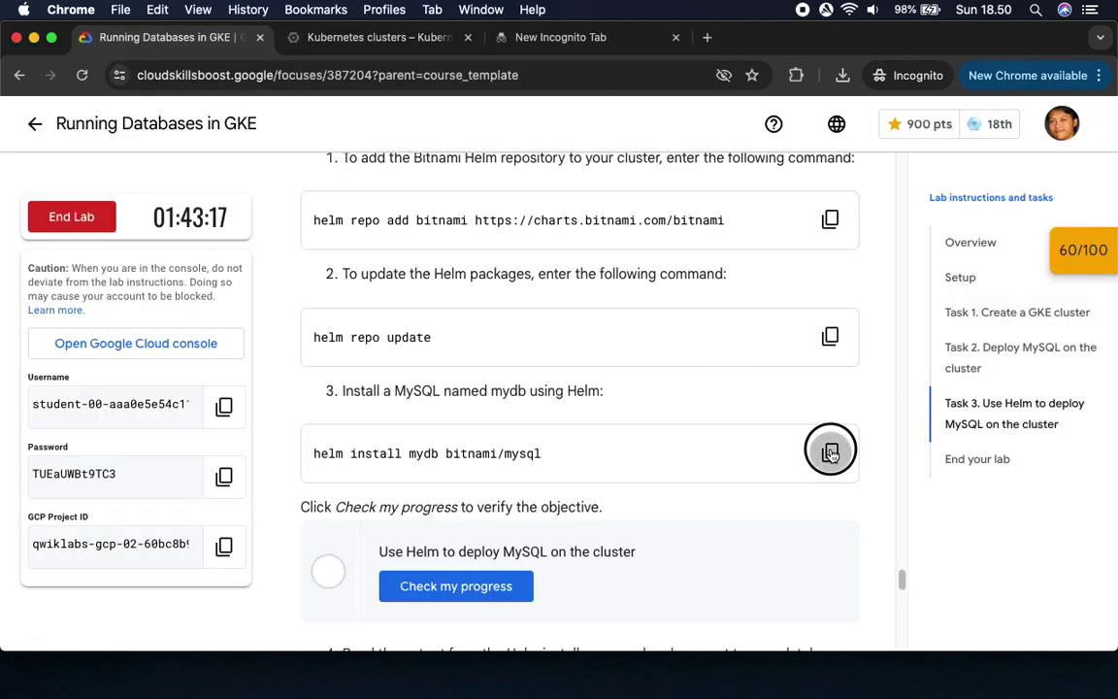
pyautogui.click(370, 39)
pyautogui.press('super+v')
pyautogui.press('Return')
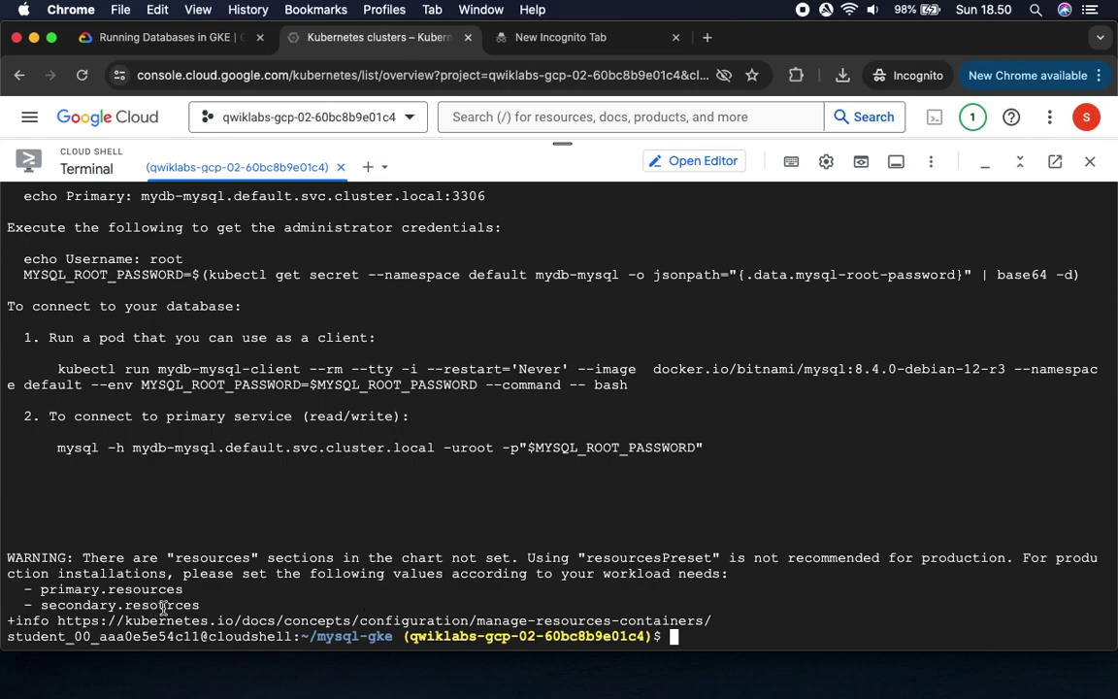
# Step: Try to verify the lab objective Use Helm to deploy MySQL on the cluster
pyautogui.click(133, 40)
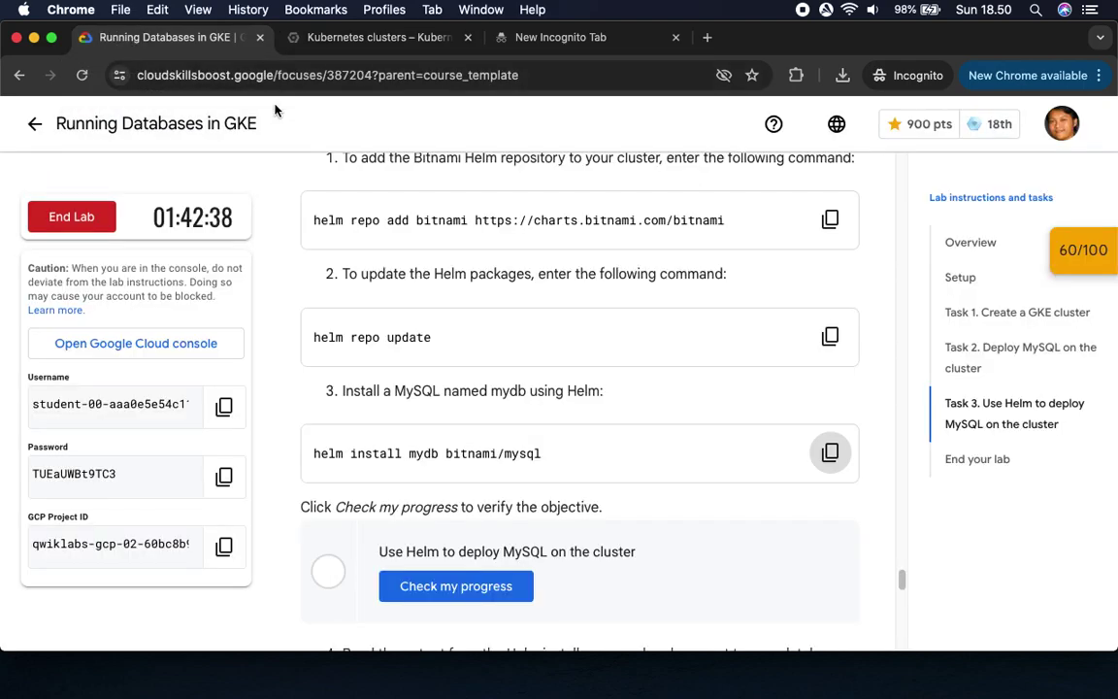
pyautogui.click(457, 587)
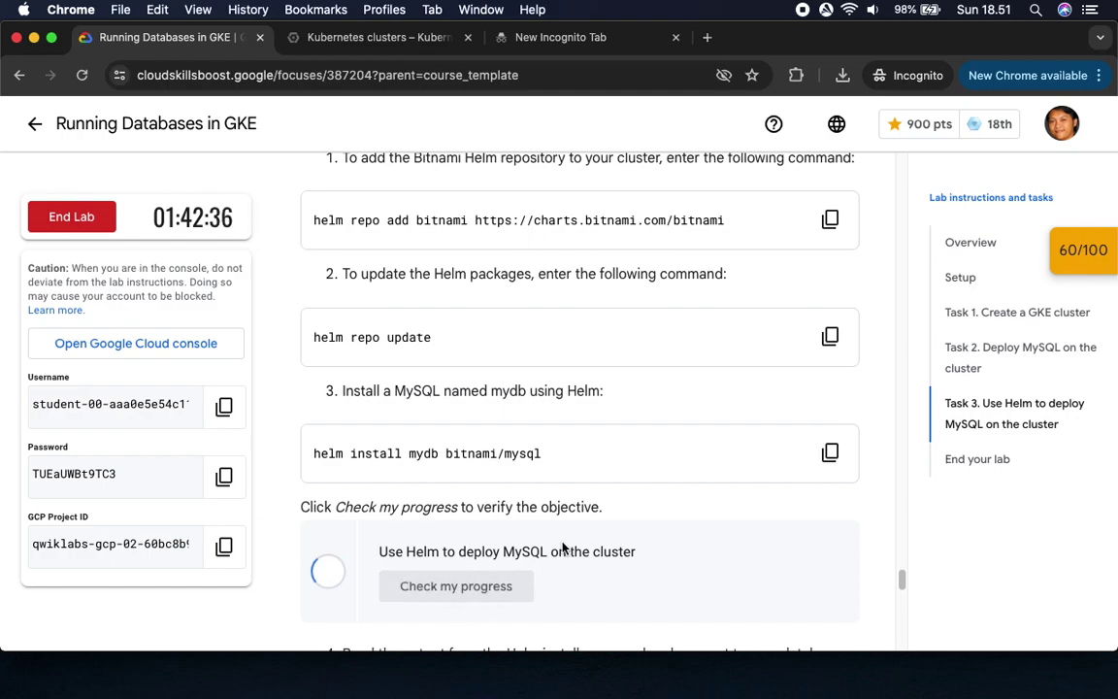
pyautogui.scroll(-3, 562, 544)
pyautogui.scroll(-2, 555, 542)
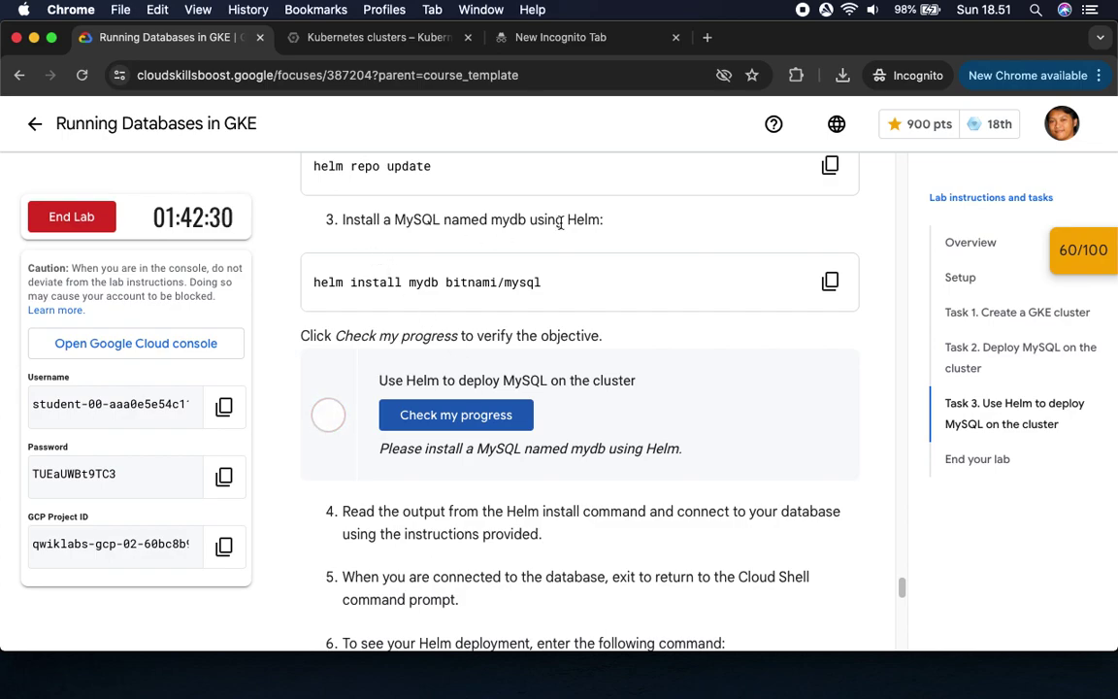
# Step: Compare the lab's helm install mydb bitnami/mysql command with the installation output in the Cloud Shell terminal
pyautogui.moveTo(351, 284); pyautogui.dragTo(582, 286)
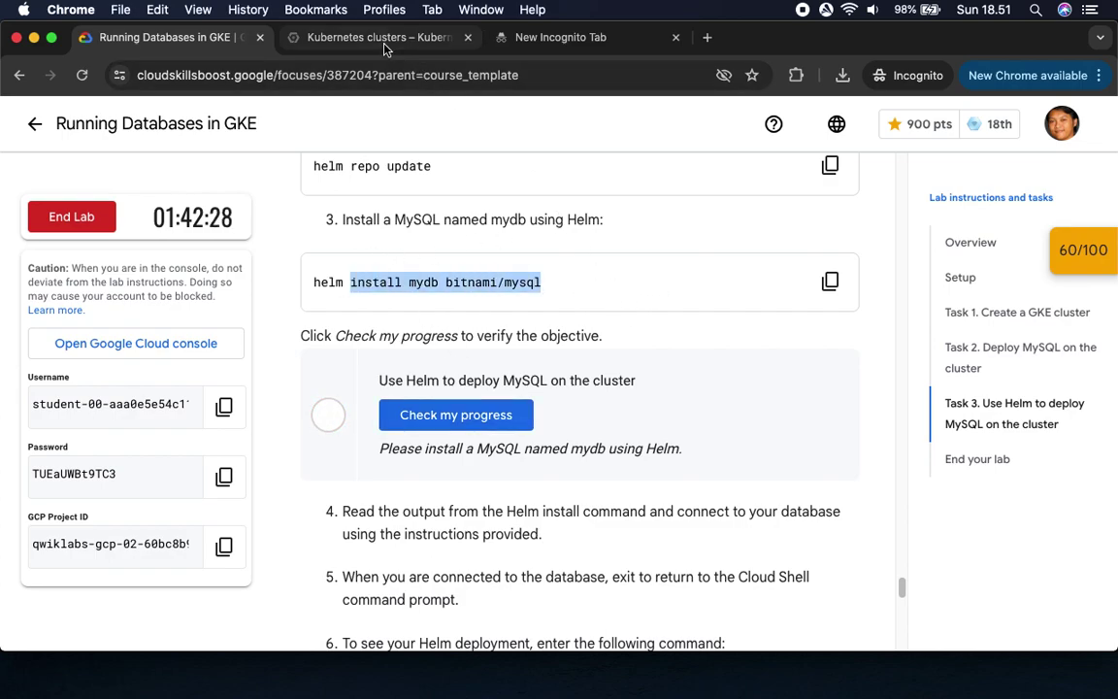
pyautogui.click(348, 39)
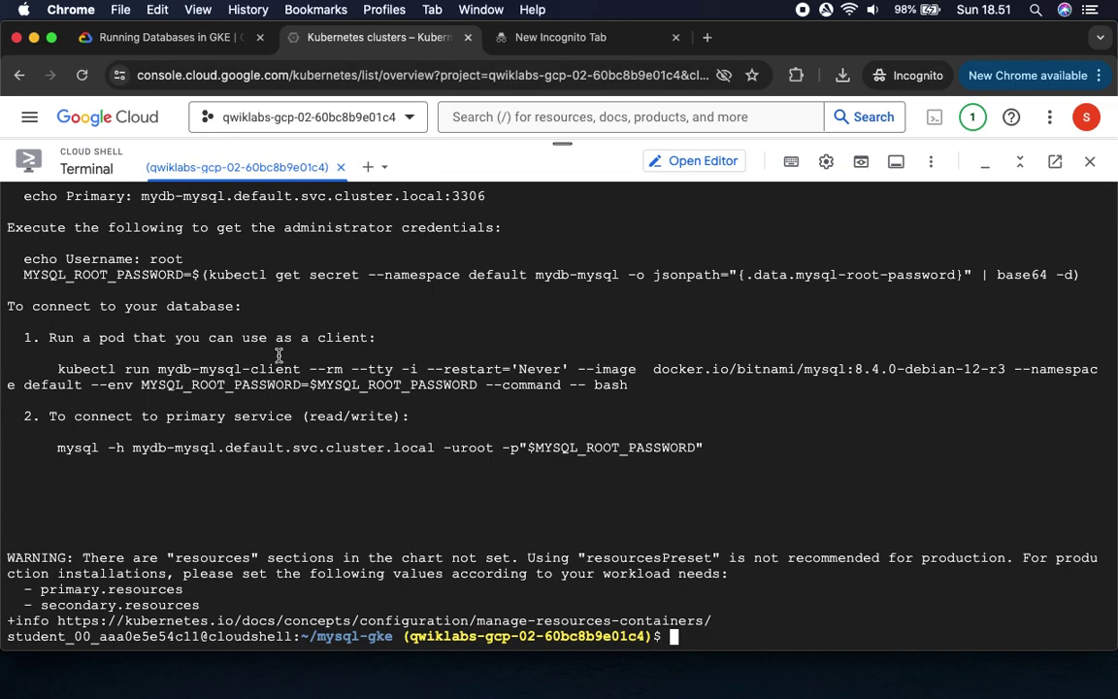
pyautogui.scroll(3, 109, 354)
pyautogui.scroll(-3, 226, 475)
# Step: Return to the lab page and recheck the progress of the Helm MySQL deployment objective
pyautogui.click(155, 41)
pyautogui.click(431, 417)
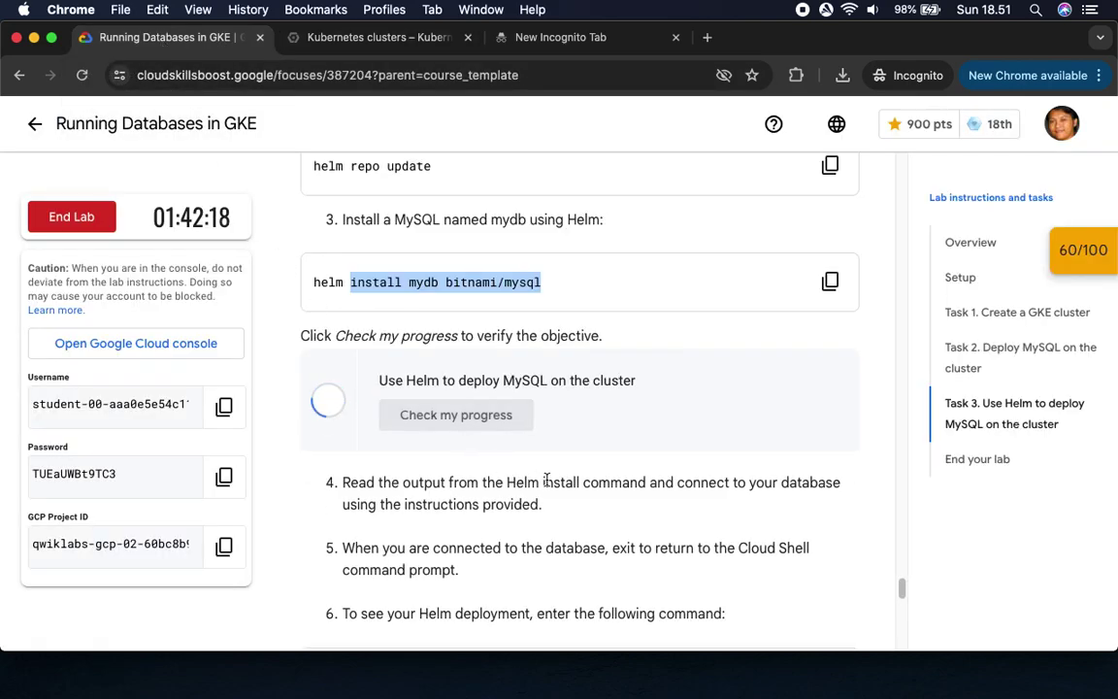
pyautogui.scroll(-4, 547, 480)
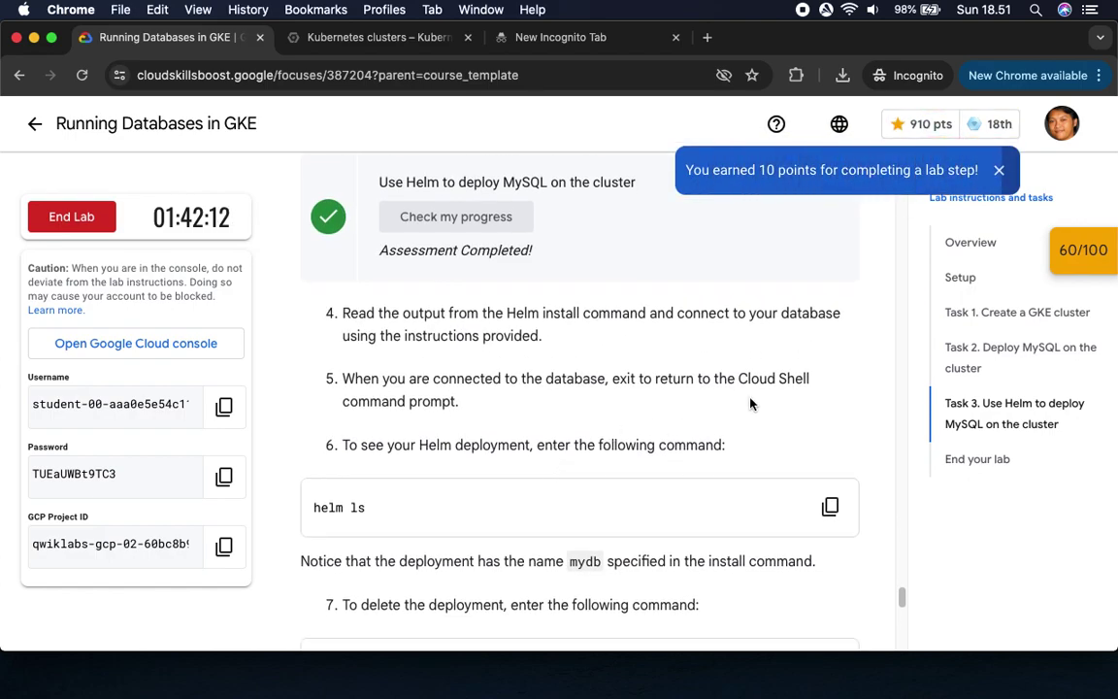
# Step: Recheck the Use Helm to deploy MySQL on the cluster item in the lab's checkpoint list, then close the list
pyautogui.click(1080, 251)
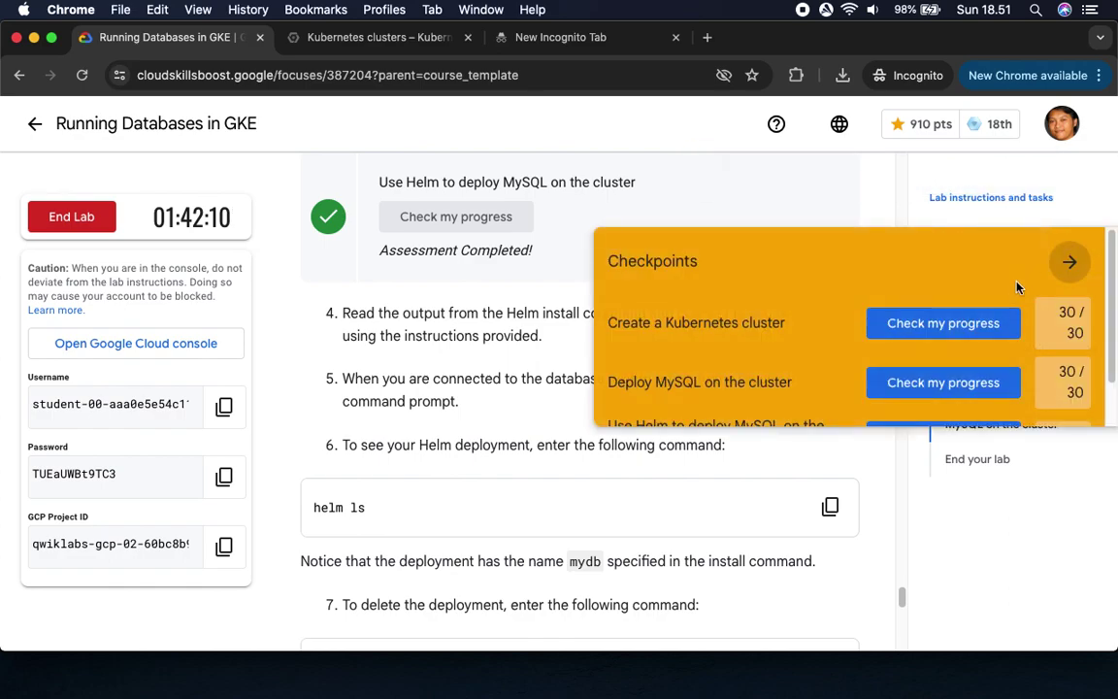
pyautogui.scroll(-1, 954, 398)
pyautogui.click(960, 384)
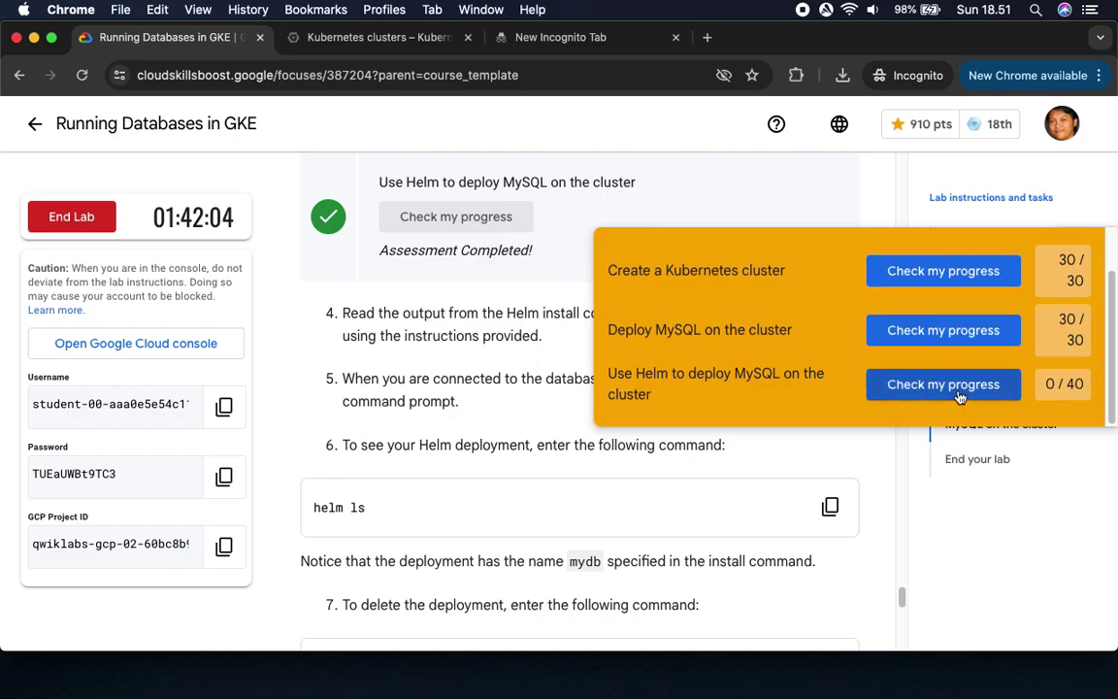
pyautogui.click(959, 393)
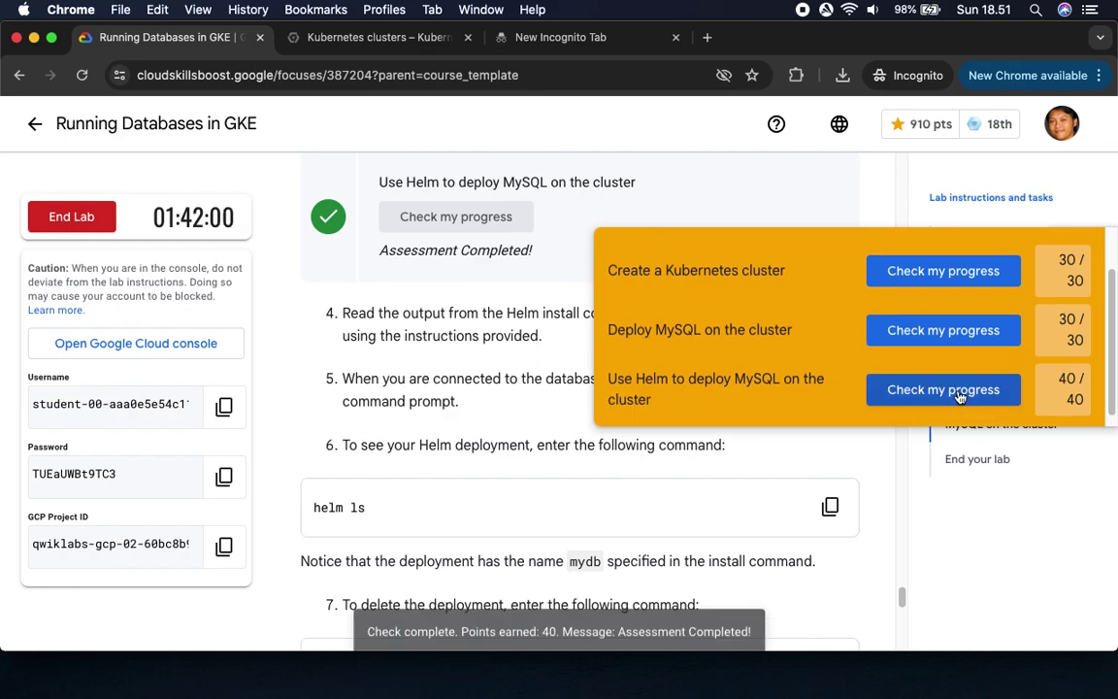
pyautogui.scroll(2, 953, 386)
pyautogui.click(1072, 256)
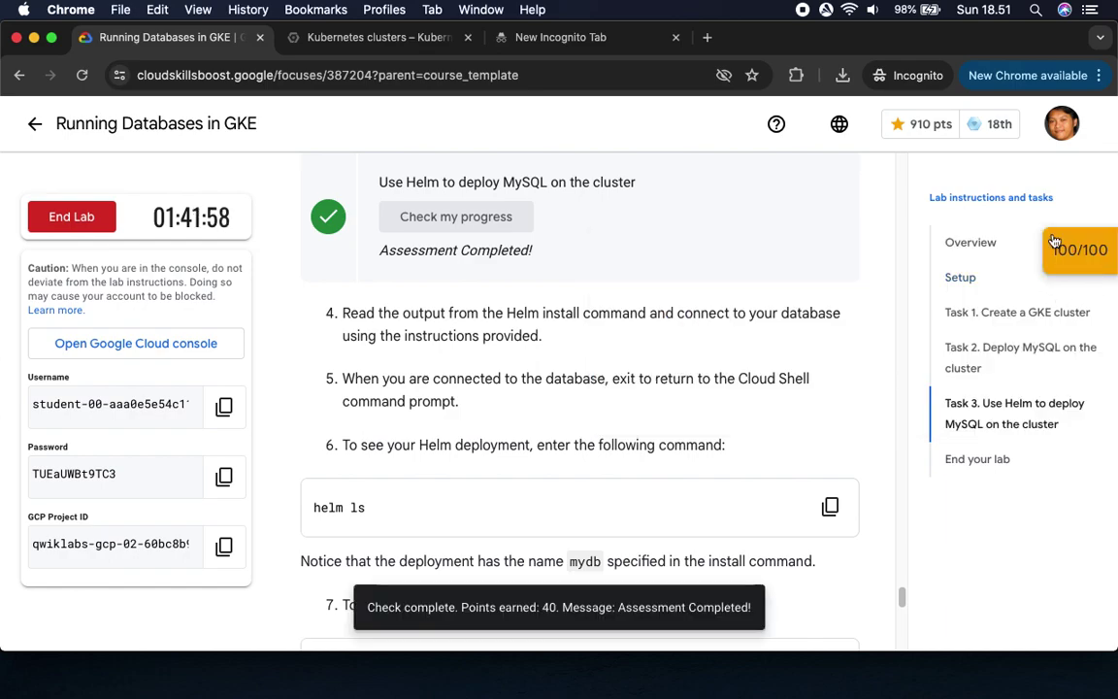
# Step: List the Helm deployments by running the lab's helm ls command in the Cloud Shell terminal
pyautogui.scroll(-1, 505, 328)
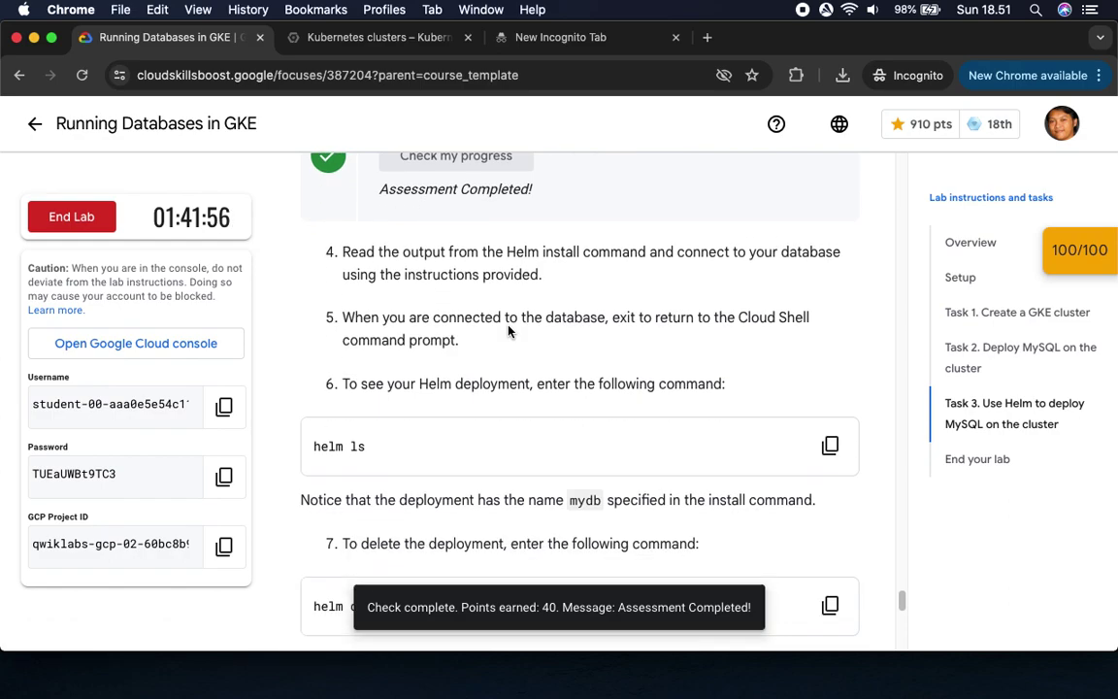
pyautogui.scroll(-1, 558, 286)
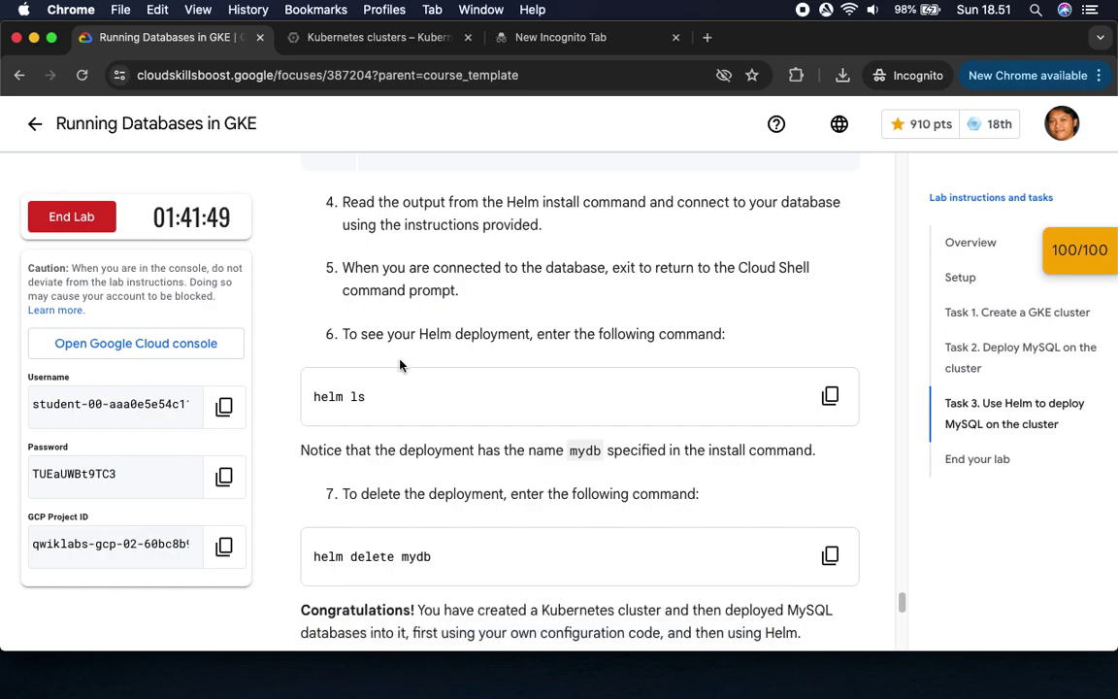
pyautogui.click(830, 395)
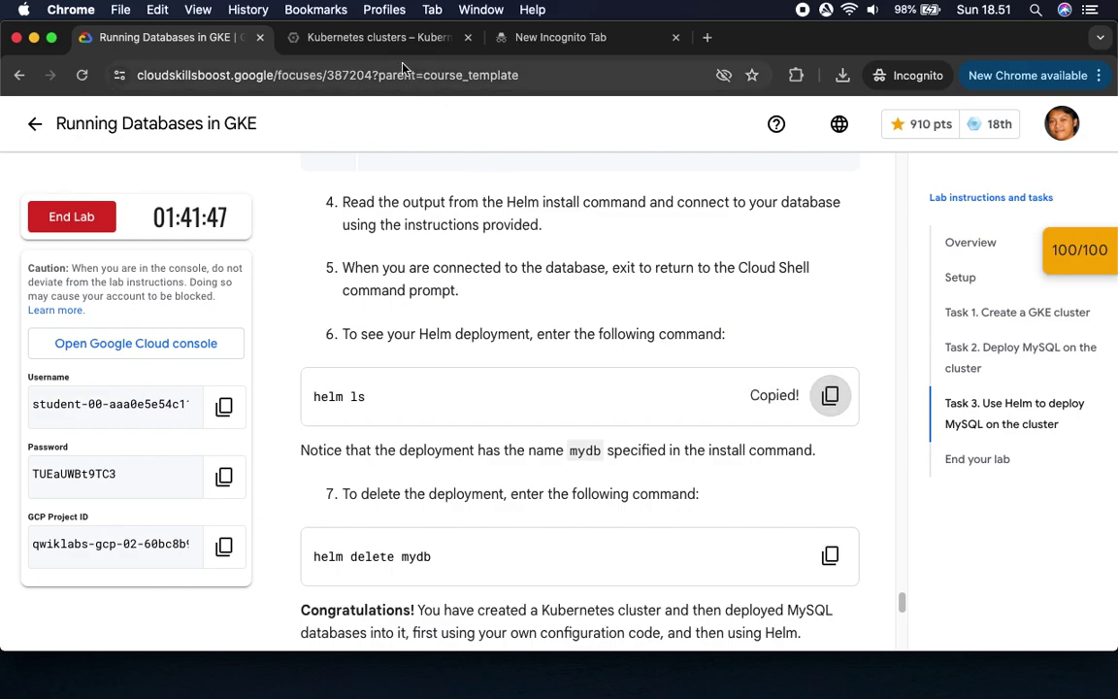
pyautogui.click(403, 37)
pyautogui.press('super+v')
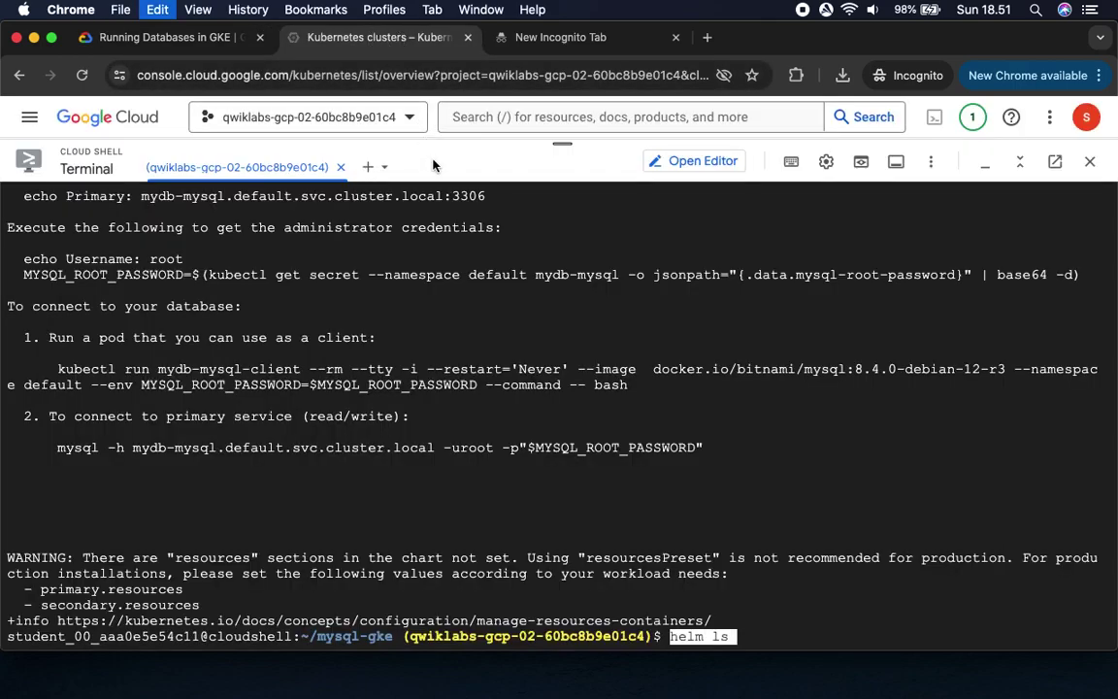
pyautogui.press('Return')
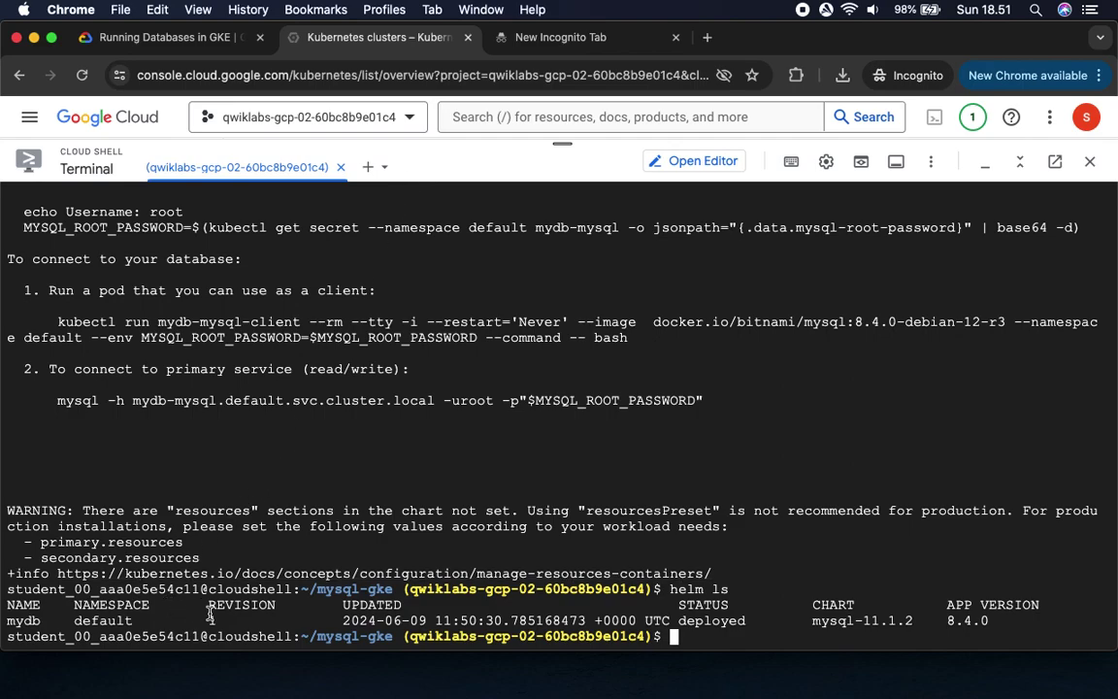
# Step: Delete the mydb deployment by running the lab's helm delete mydb command in Cloud Shell
pyautogui.click(148, 38)
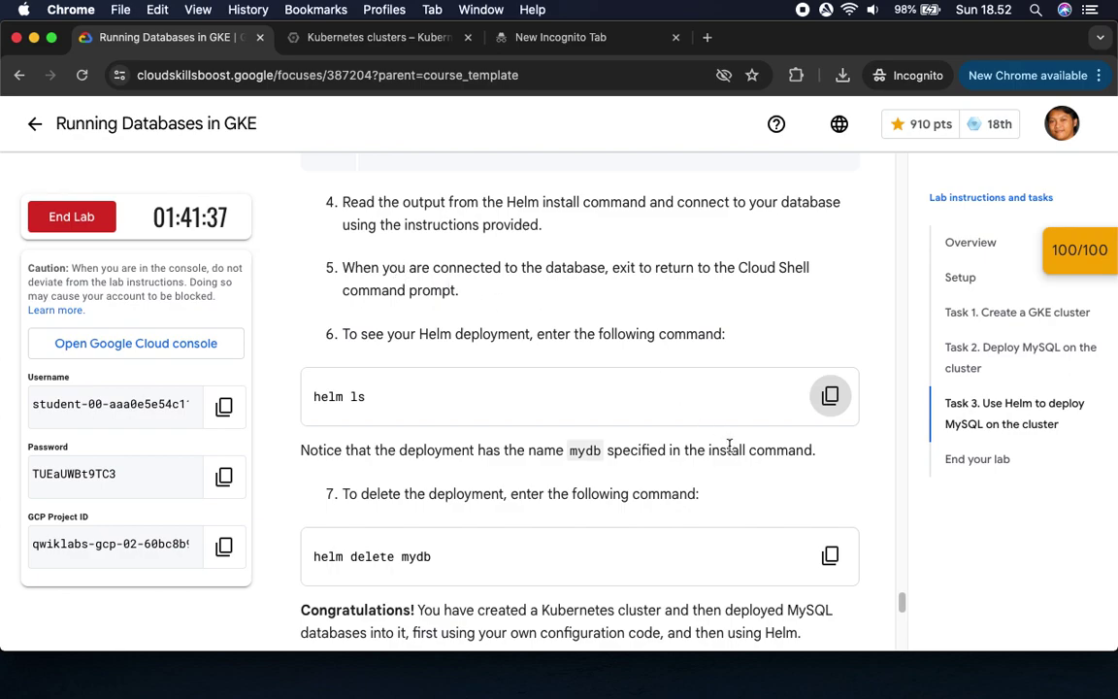
pyautogui.scroll(-3, 429, 336)
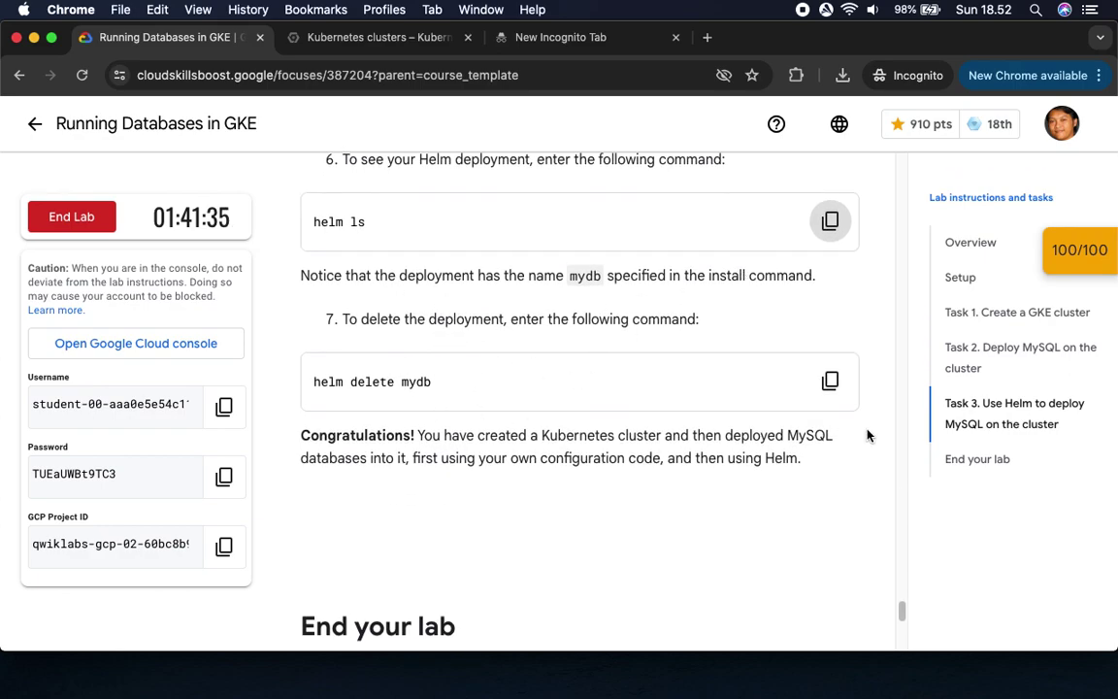
pyautogui.click(831, 381)
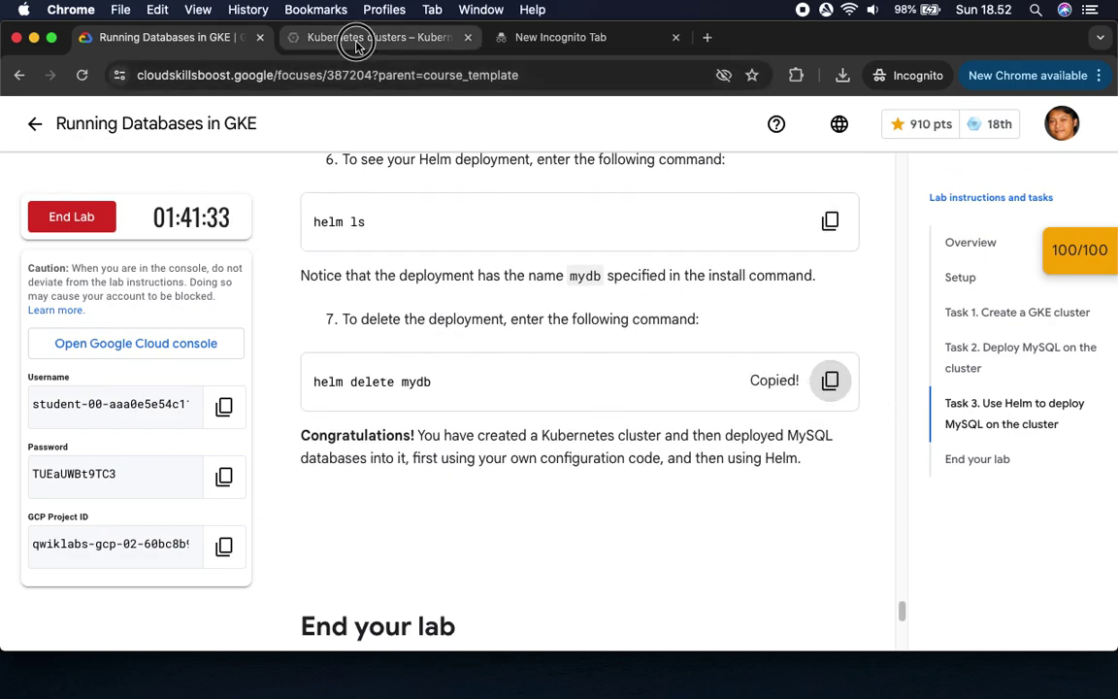
pyautogui.click(357, 41)
pyautogui.press('super+v')
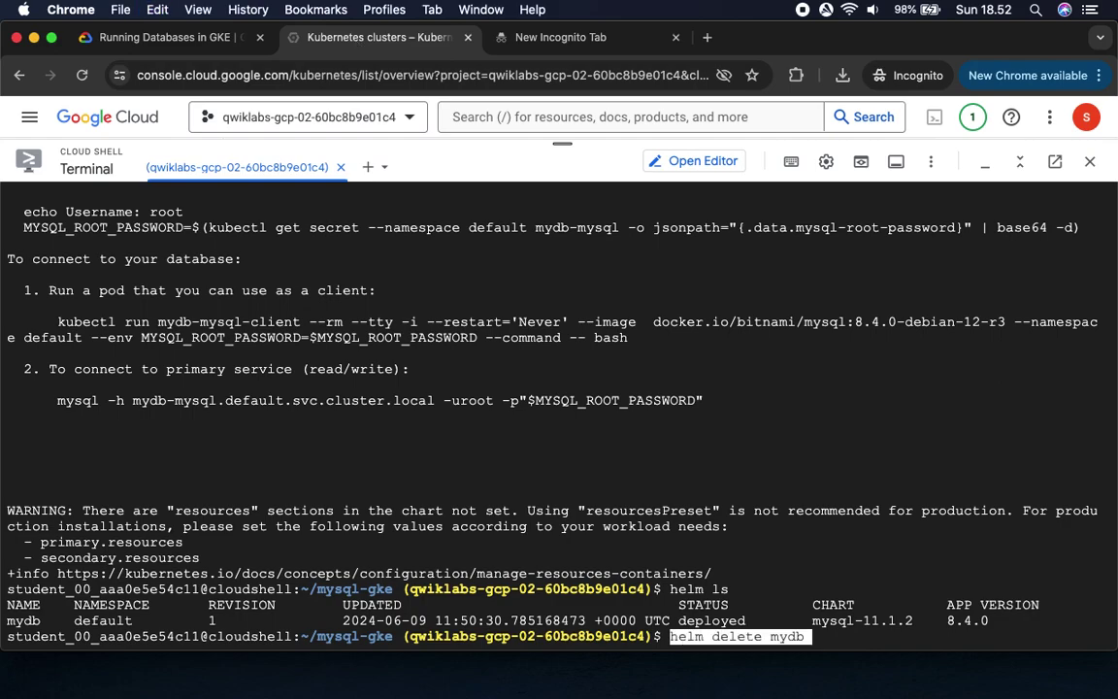
pyautogui.press('Return')
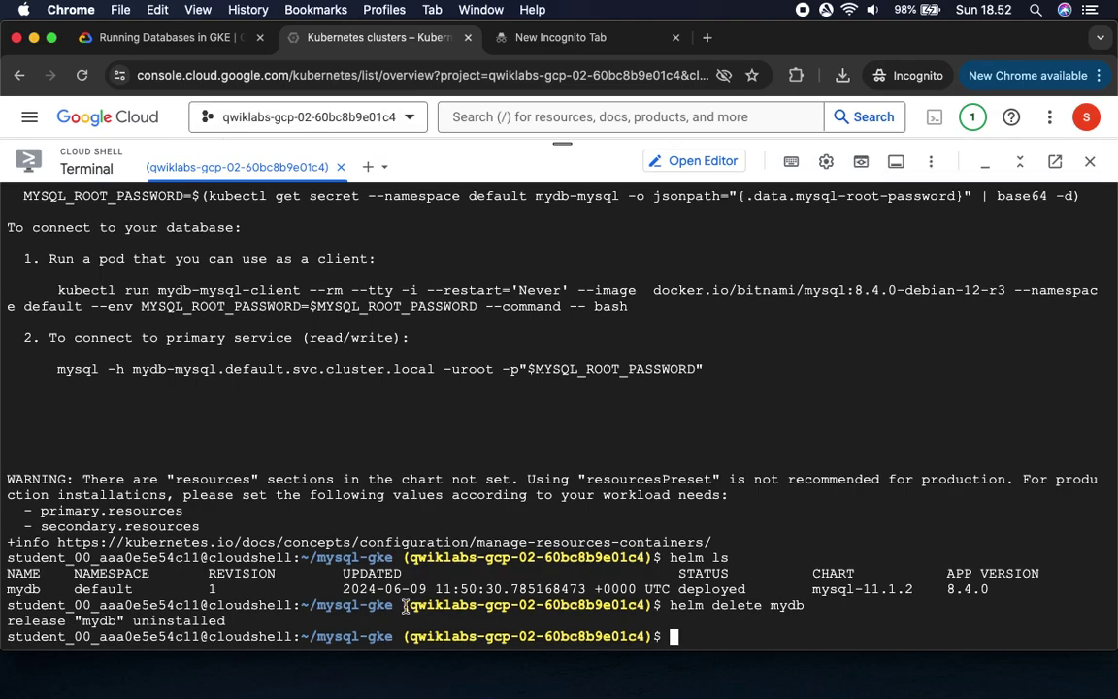
# Step: Read the lab's closing instructions and review the scores of all three objectives in the checkpoint list
pyautogui.click(192, 40)
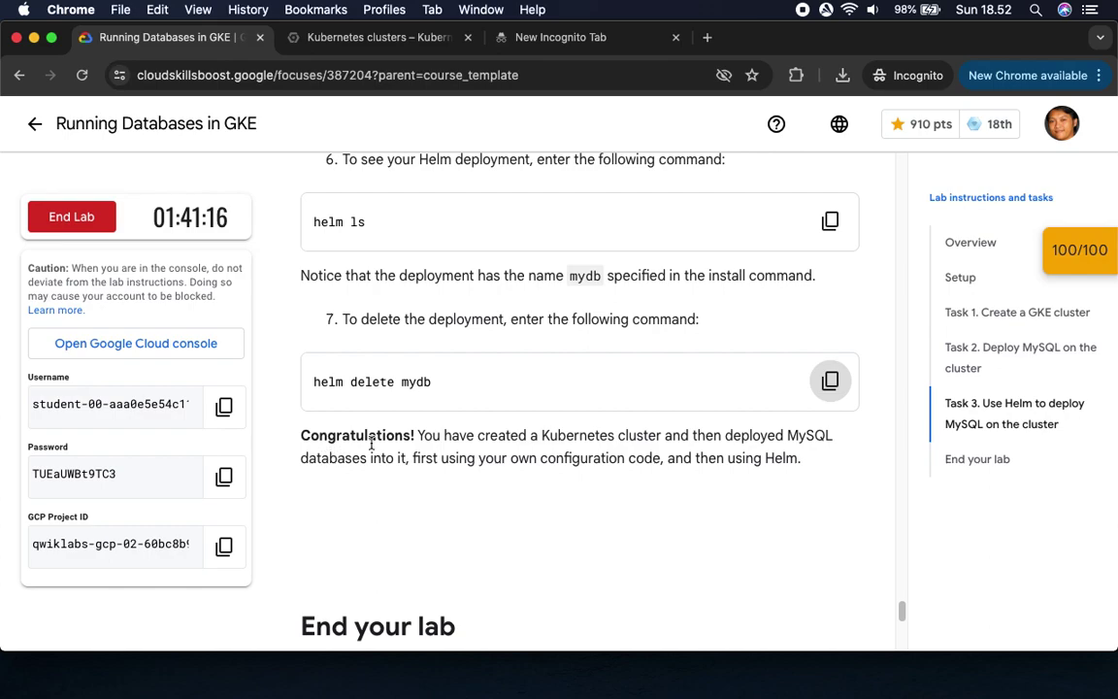
pyautogui.moveTo(300, 435); pyautogui.dragTo(511, 436)
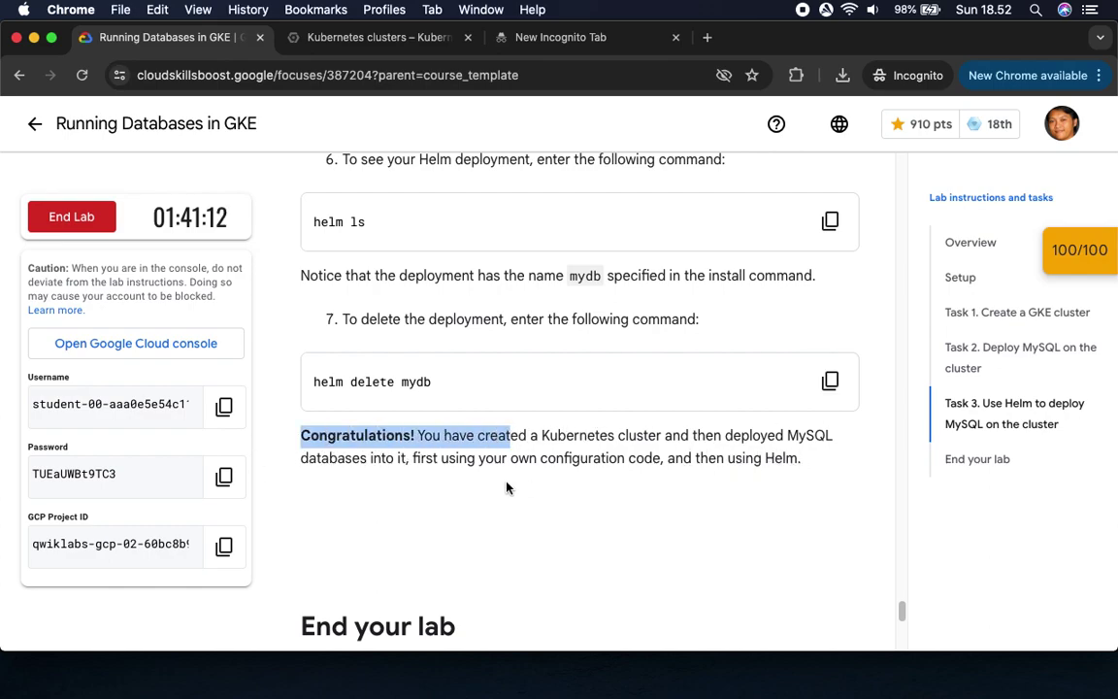
pyautogui.scroll(-5, 507, 488)
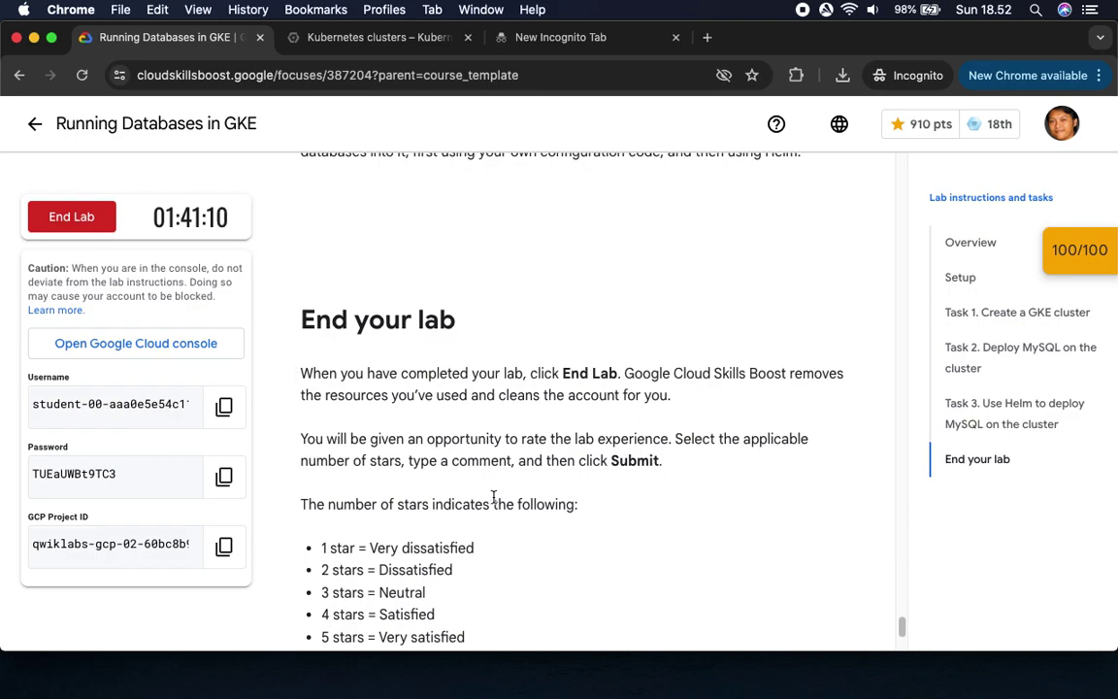
pyautogui.scroll(-3, 525, 498)
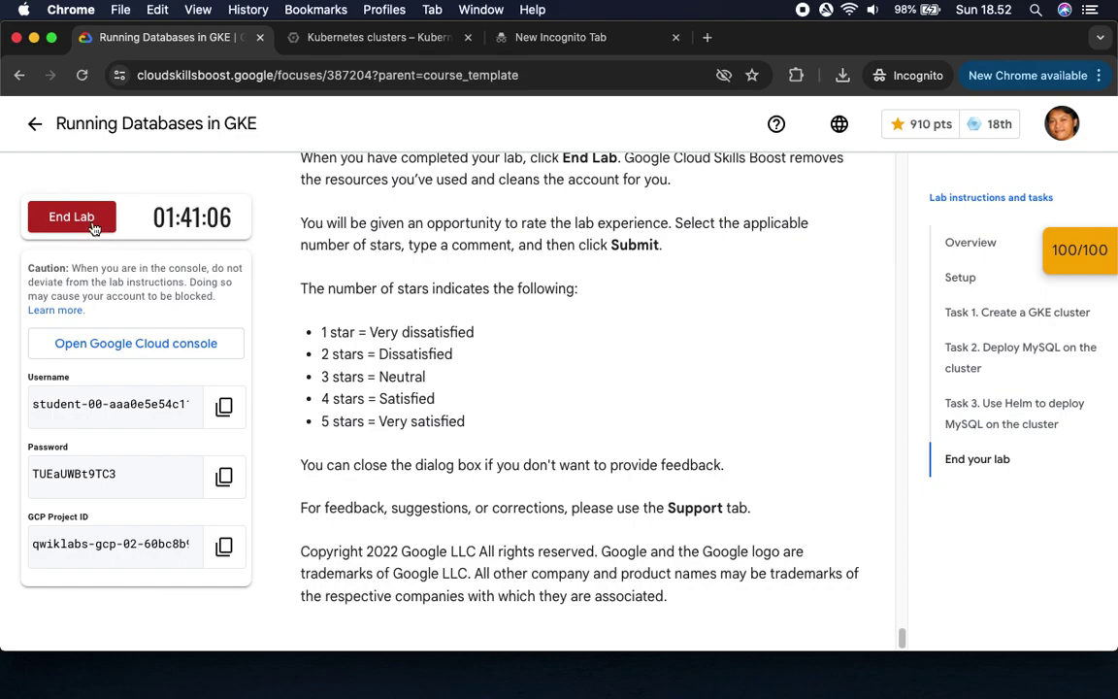
pyautogui.click(1073, 250)
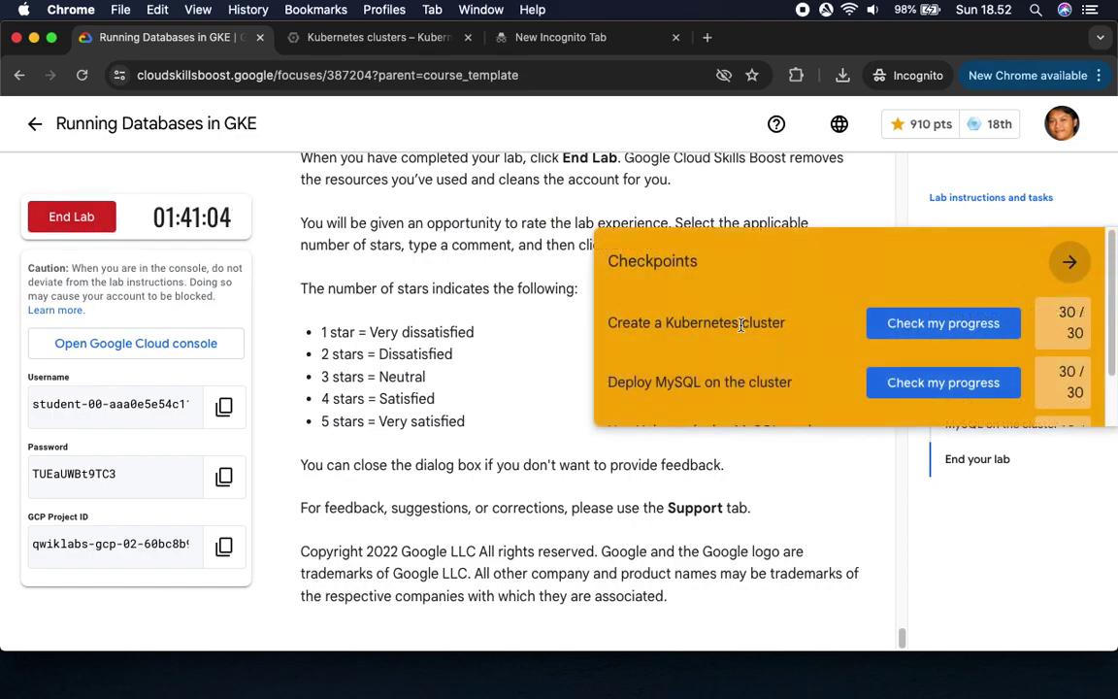
pyautogui.scroll(-2, 1029, 326)
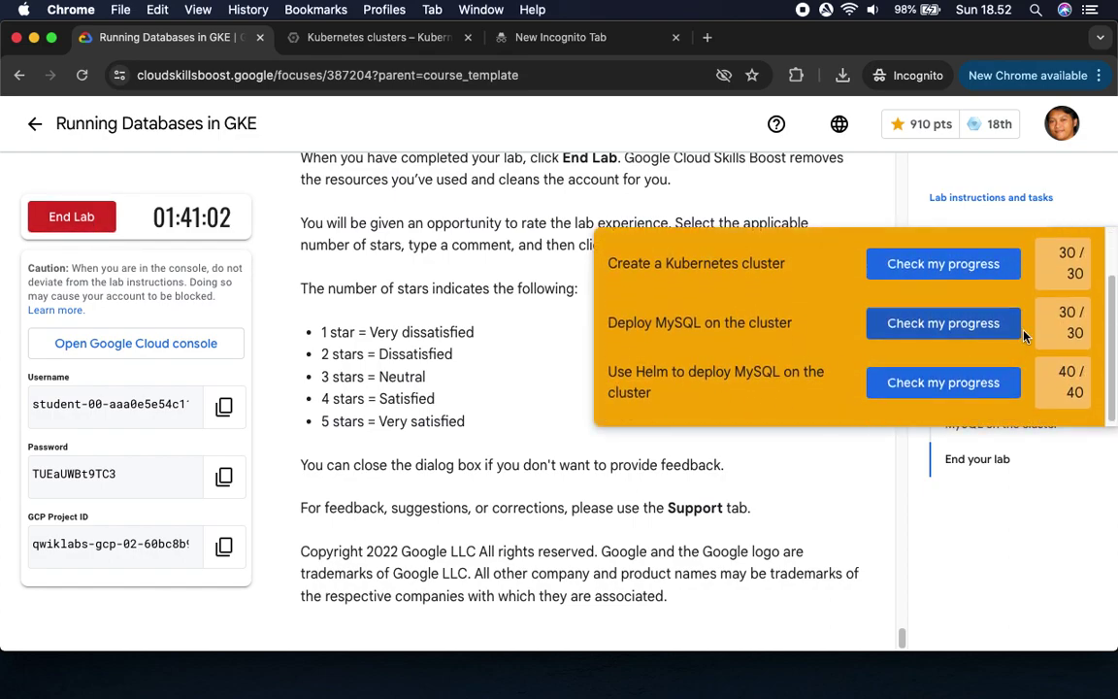
pyautogui.scroll(1, 1021, 337)
pyautogui.click(961, 216)
# Step: End the lab without submitting satisfaction feedback and return to the Overview at the start of the instructions
pyautogui.click(92, 219)
pyautogui.click(731, 433)
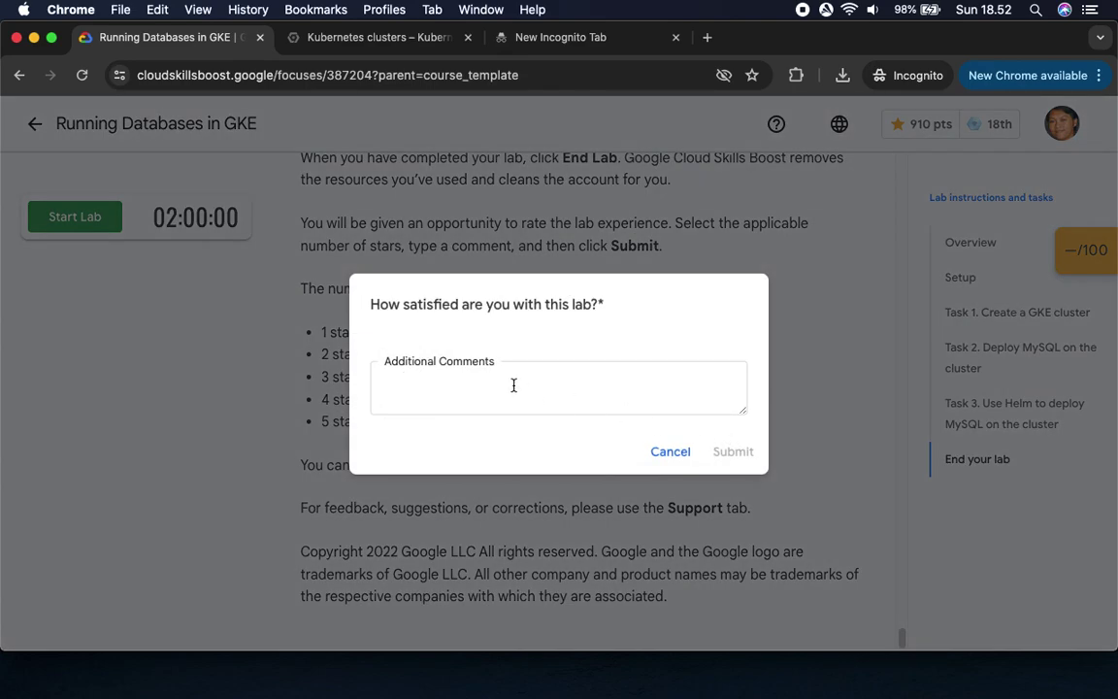
pyautogui.click(671, 451)
pyautogui.click(969, 241)
pyautogui.scroll(3, 511, 351)
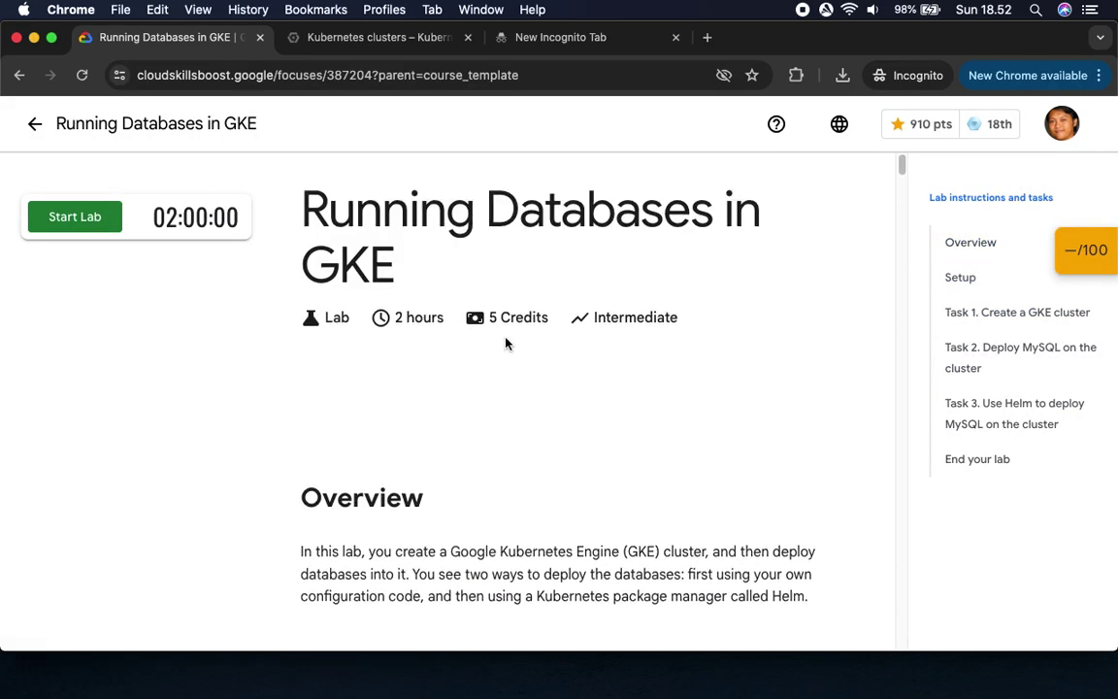